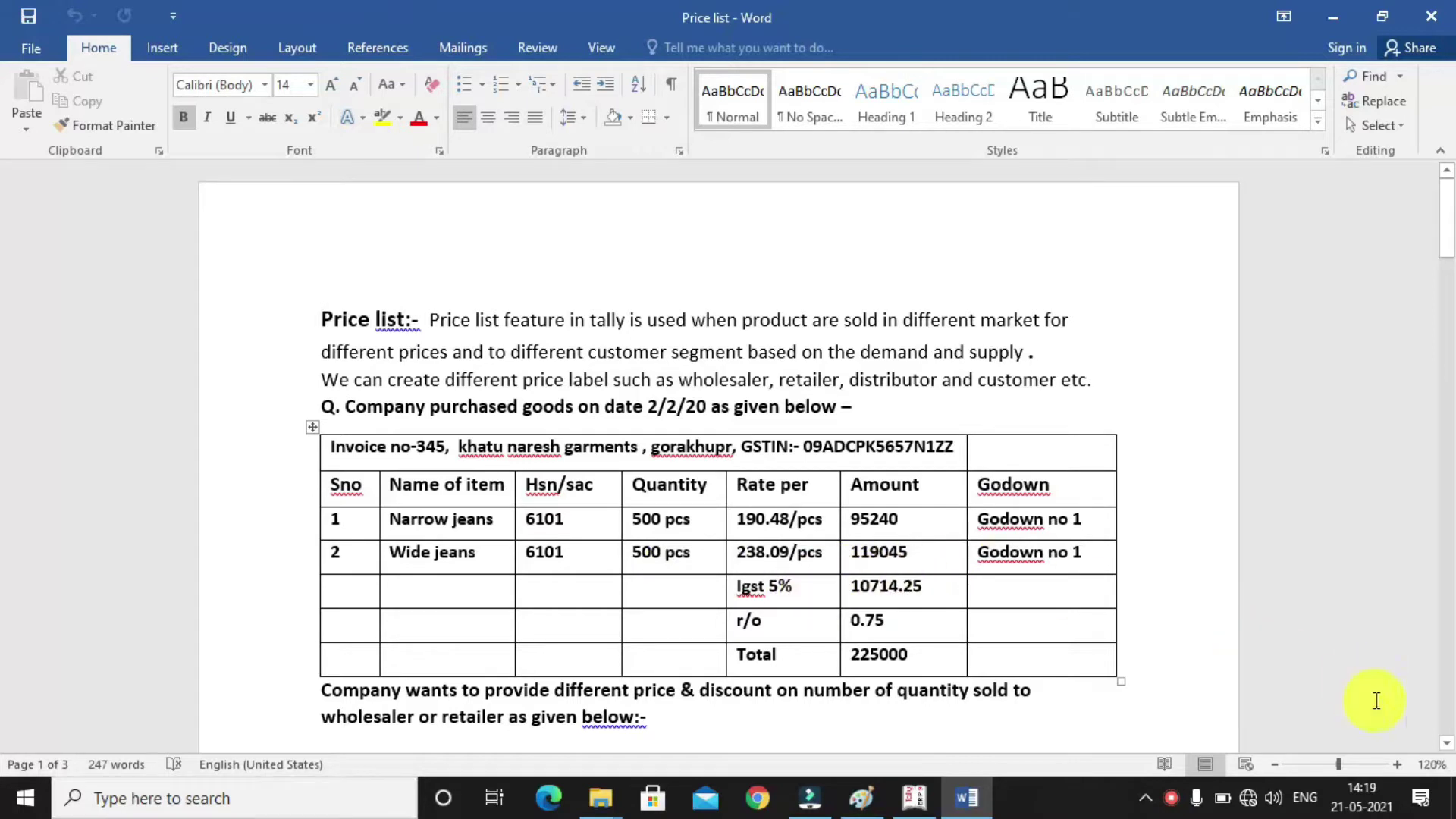
Look over the Wholesaler table in the Word price list, then switch to Tally.ERP 9
click(1447, 744)
scroll(1447, 744, down, 6)
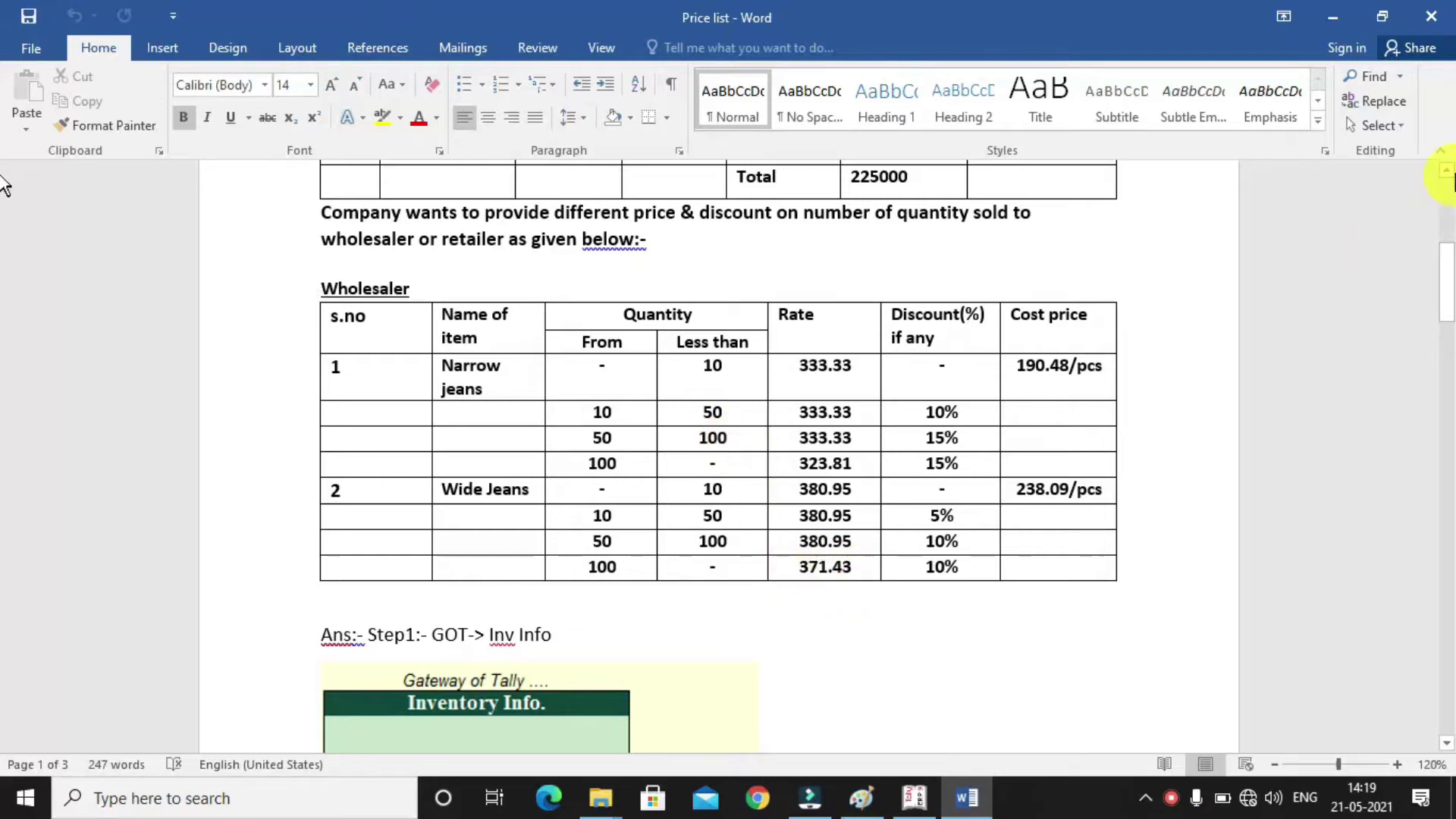
scroll(1450, 179, up, 5)
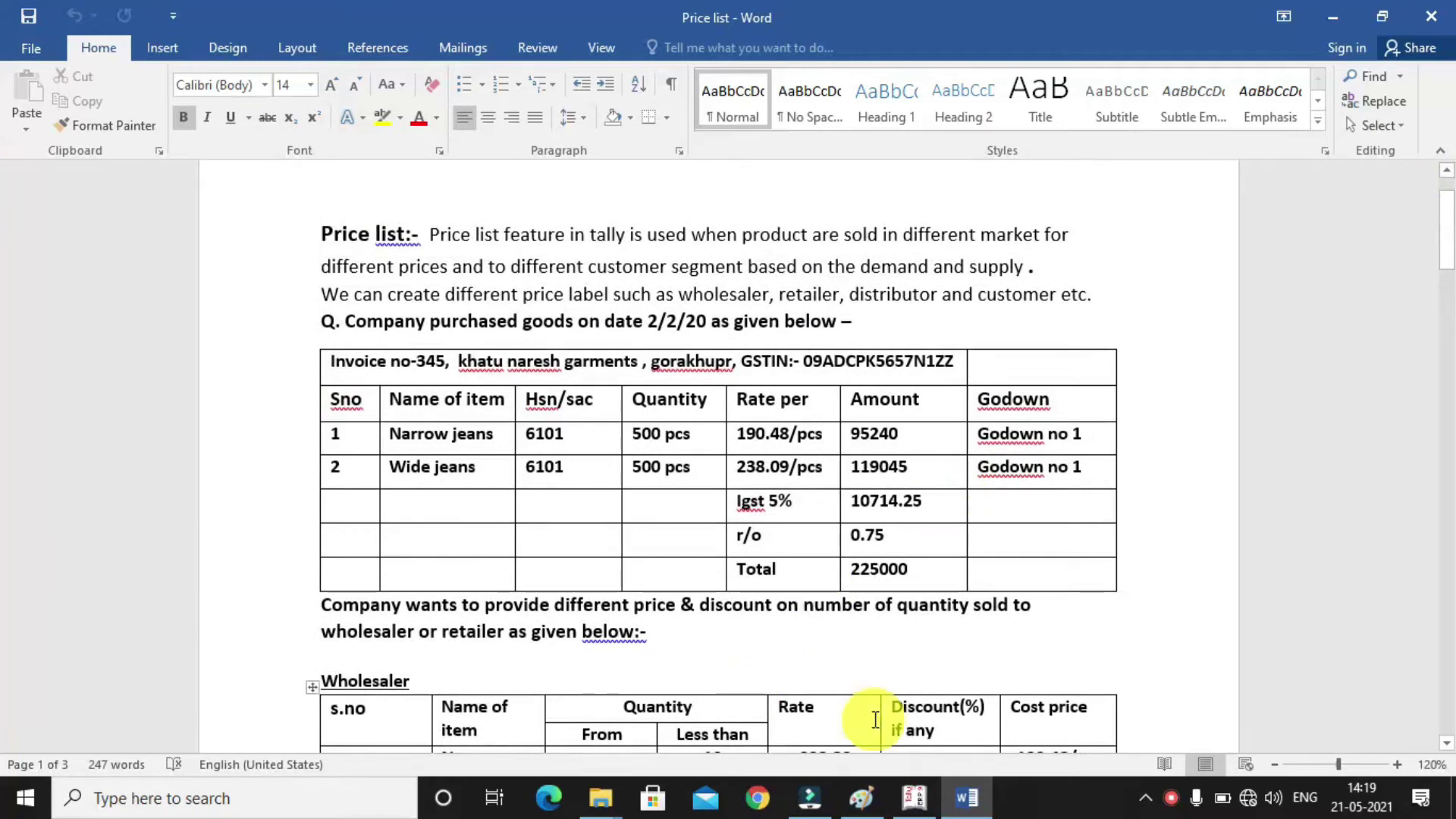
click(914, 797)
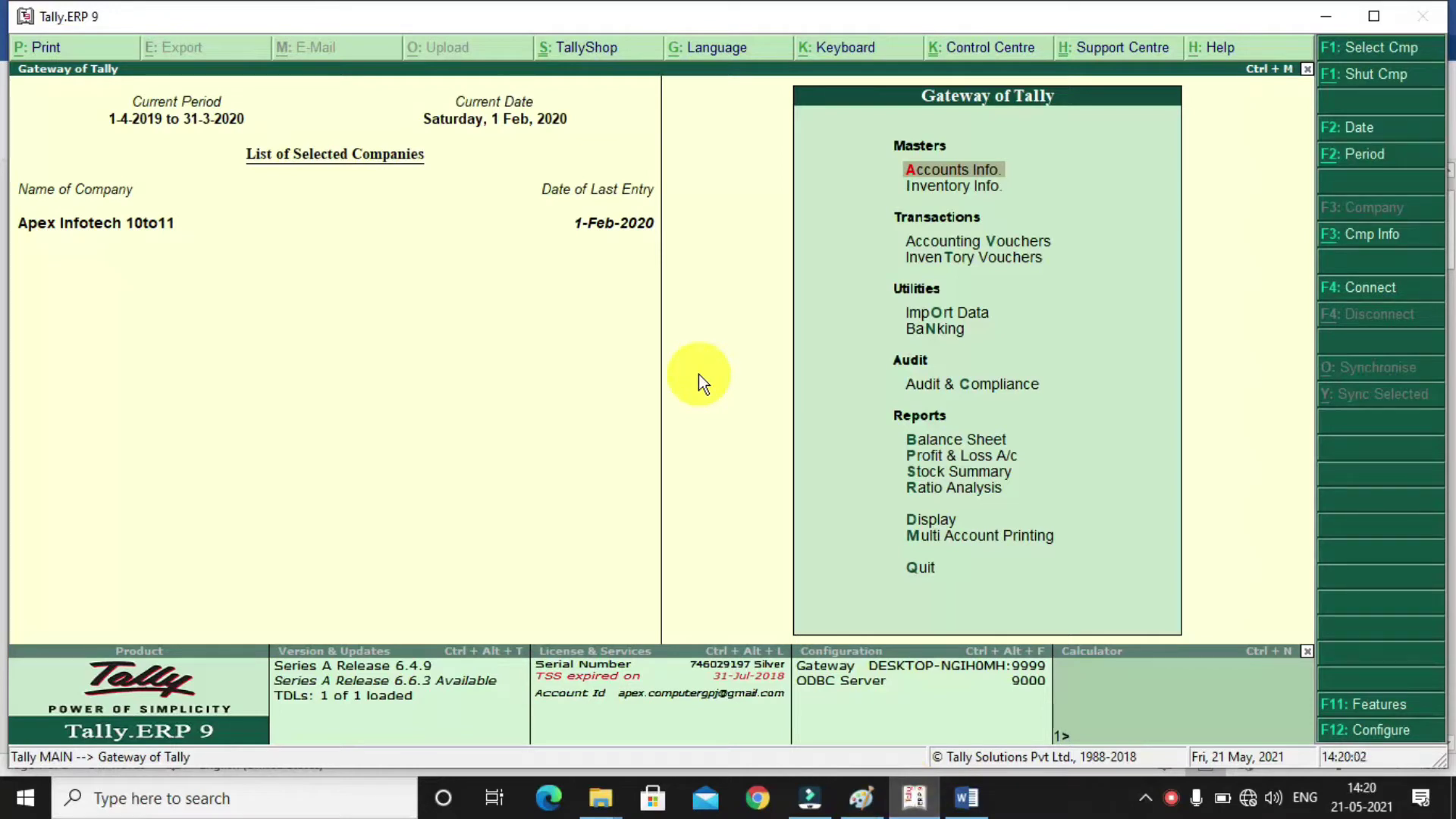
Start a new stock group named Jeans under Primary, allowing item quantities to be added
key(Down)
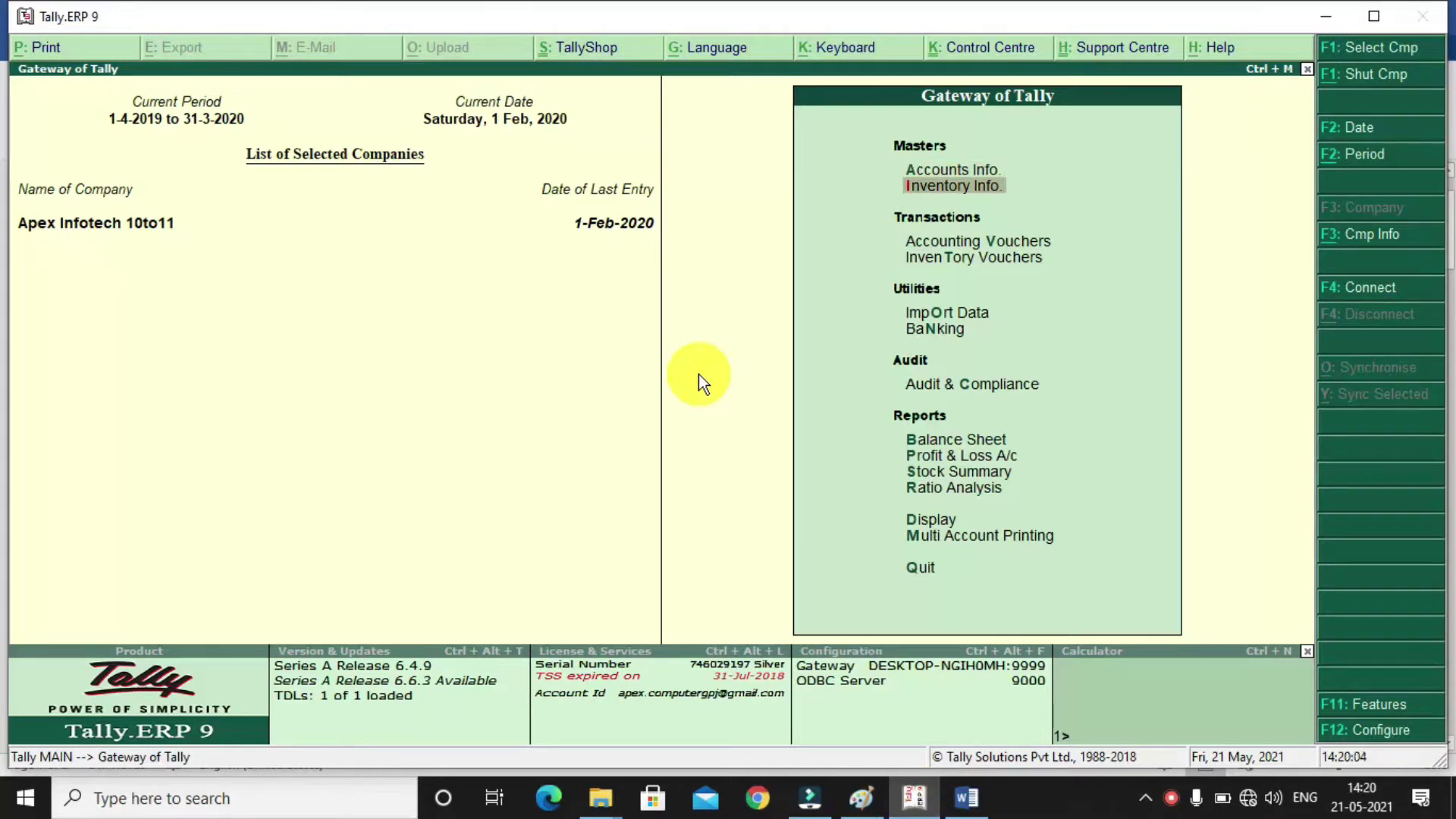
key(Return)
key(Return)
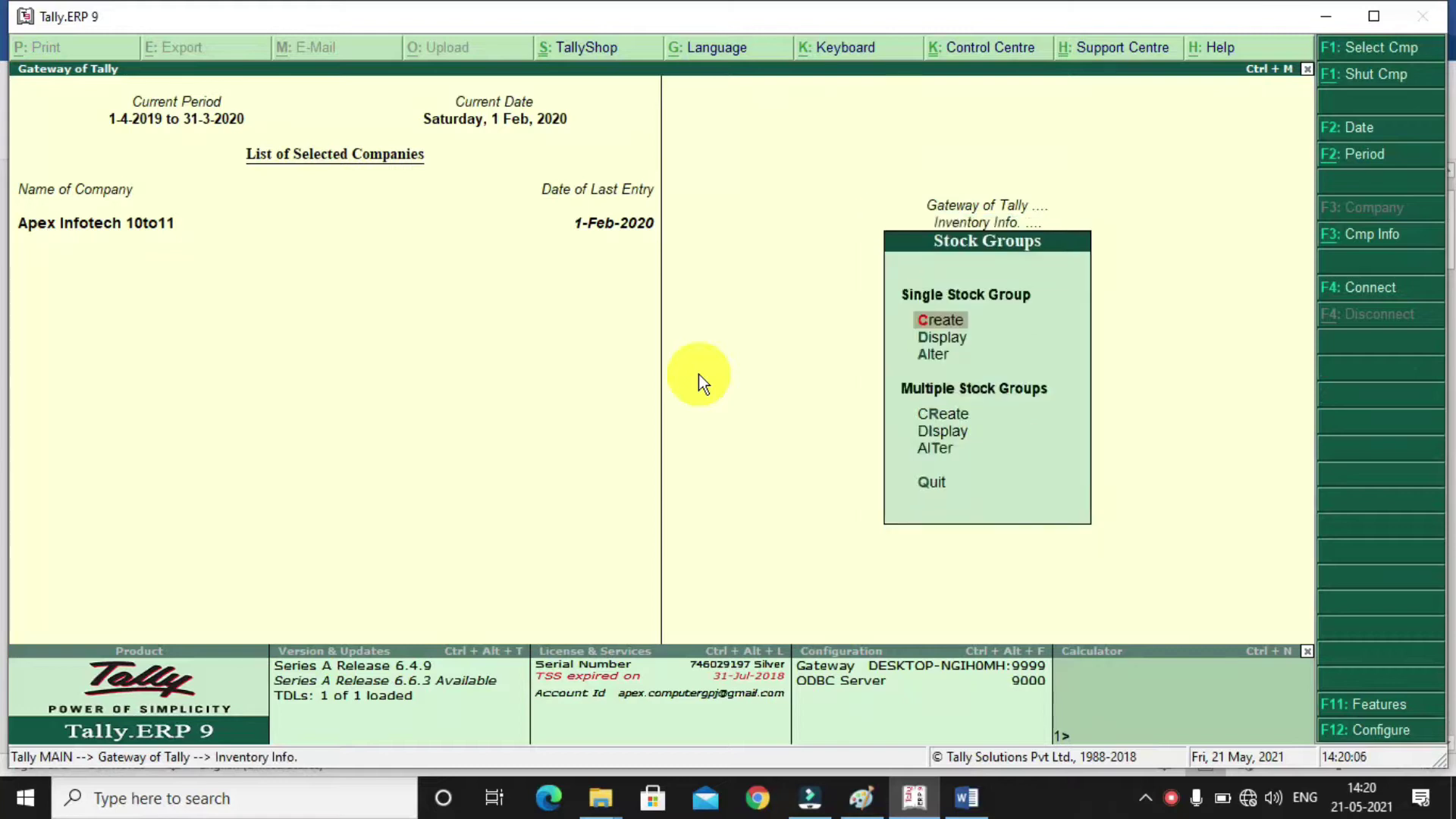
key(Return)
text(Jeans)
key(Return)
key(Return)
key(Return)
key(y)
Give Jeans GST details of HSN 6101, Taxable and 5% integrated tax, and save it
key(Return)
key(y)
key(Return)
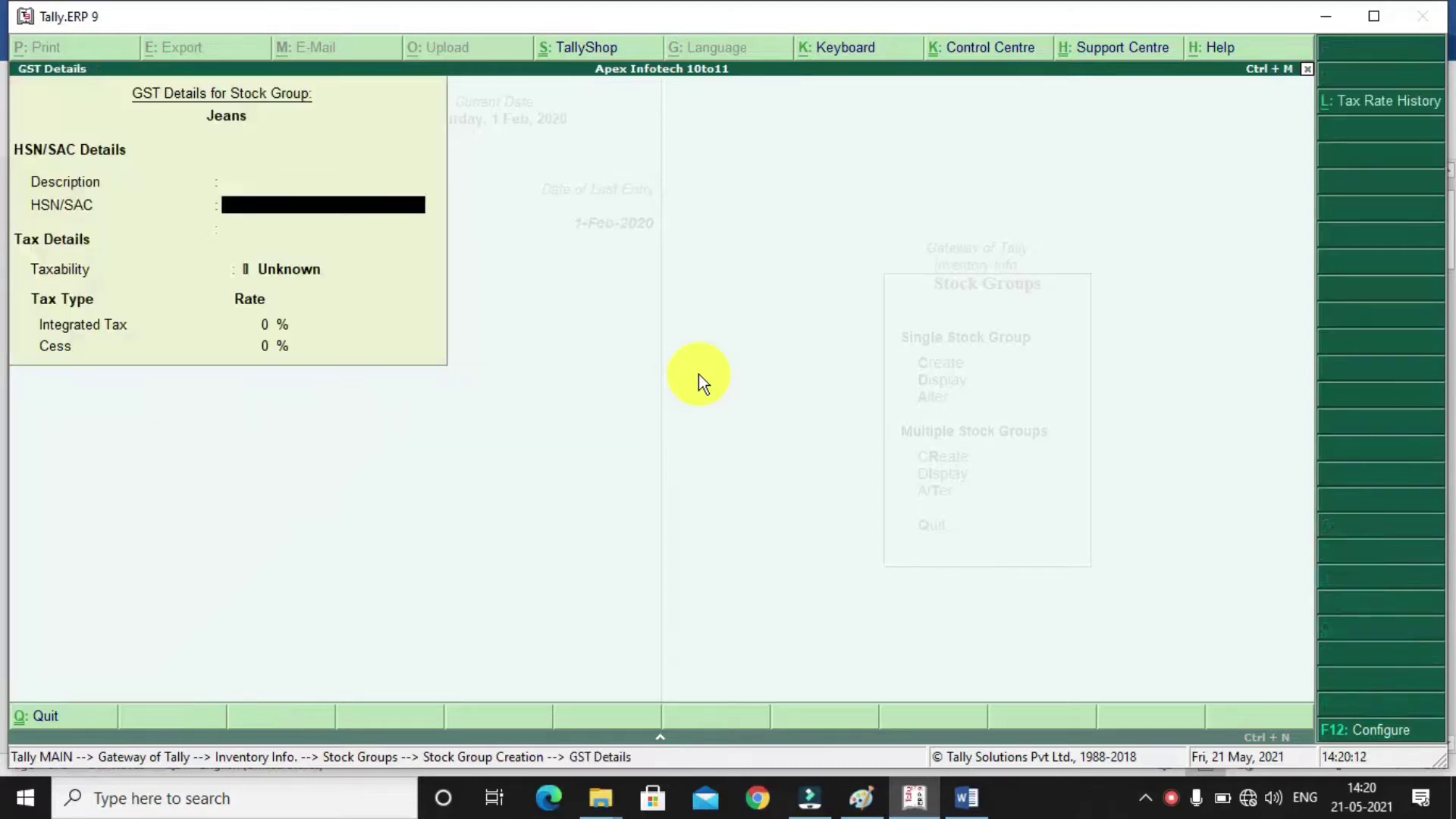
text(6101)
key(Return)
text(t)
key(Return)
text(5)
key(Return)
key(Return)
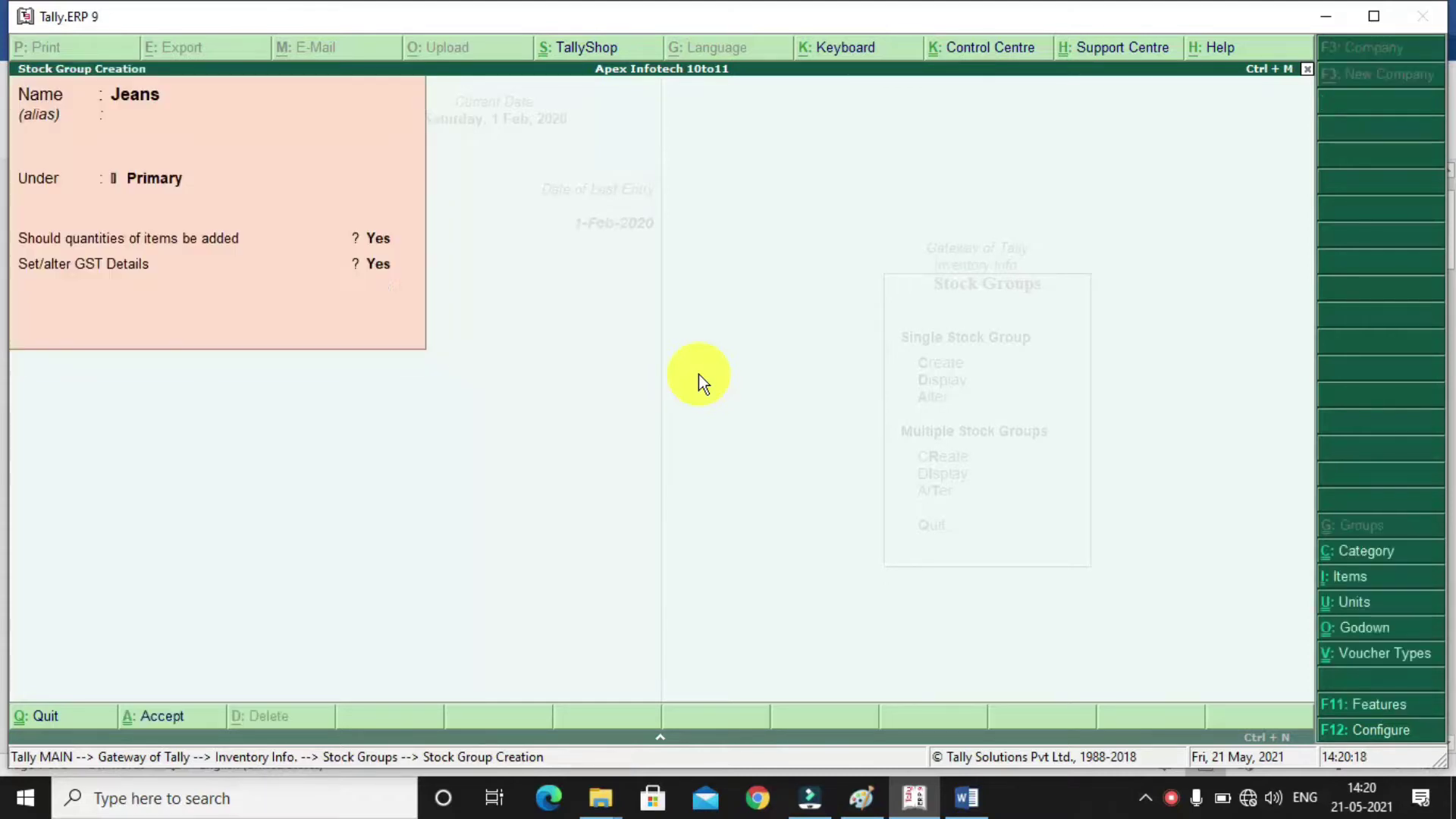
key(Return)
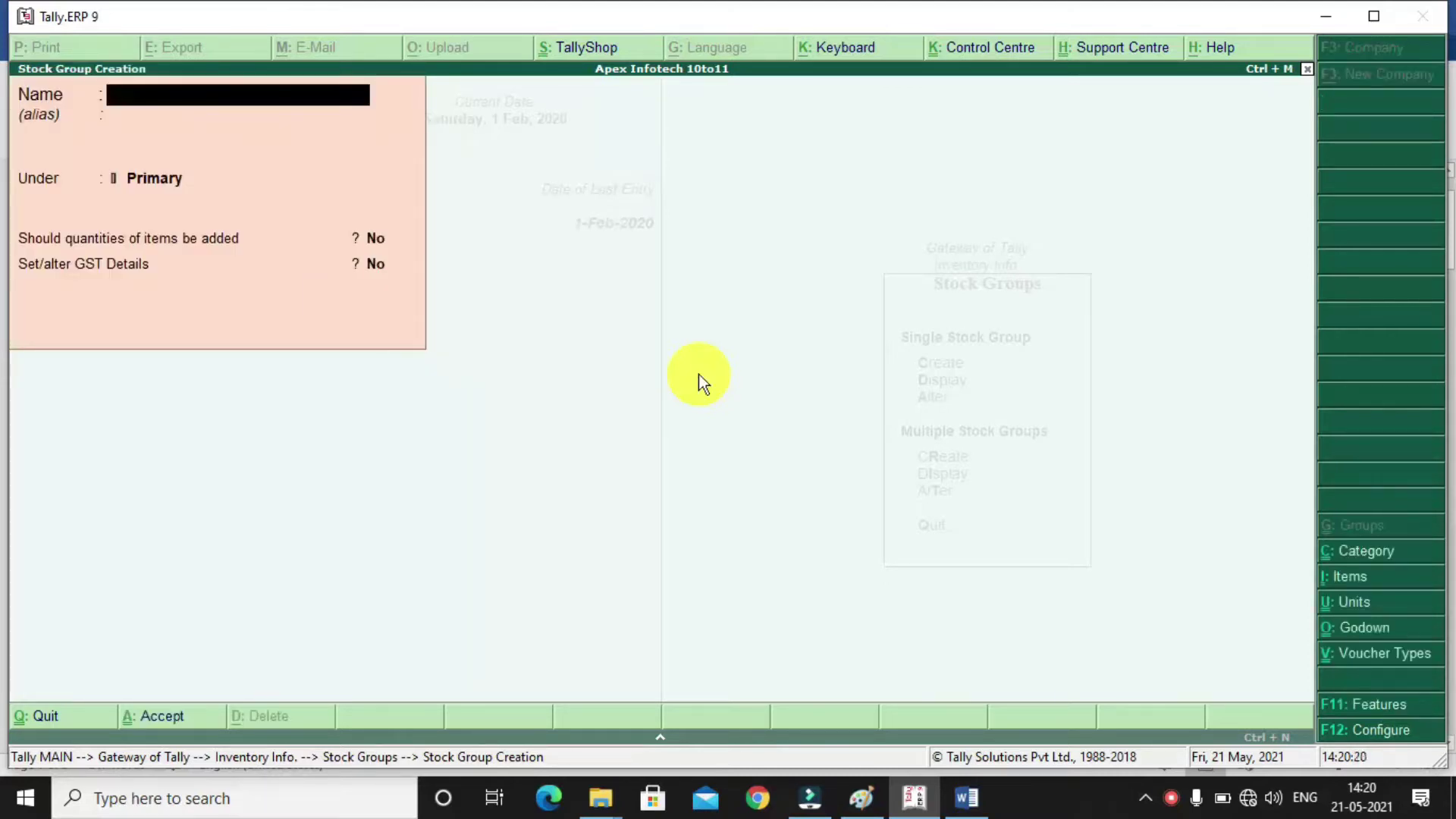
key(Escape)
key(Return)
key(Escape)
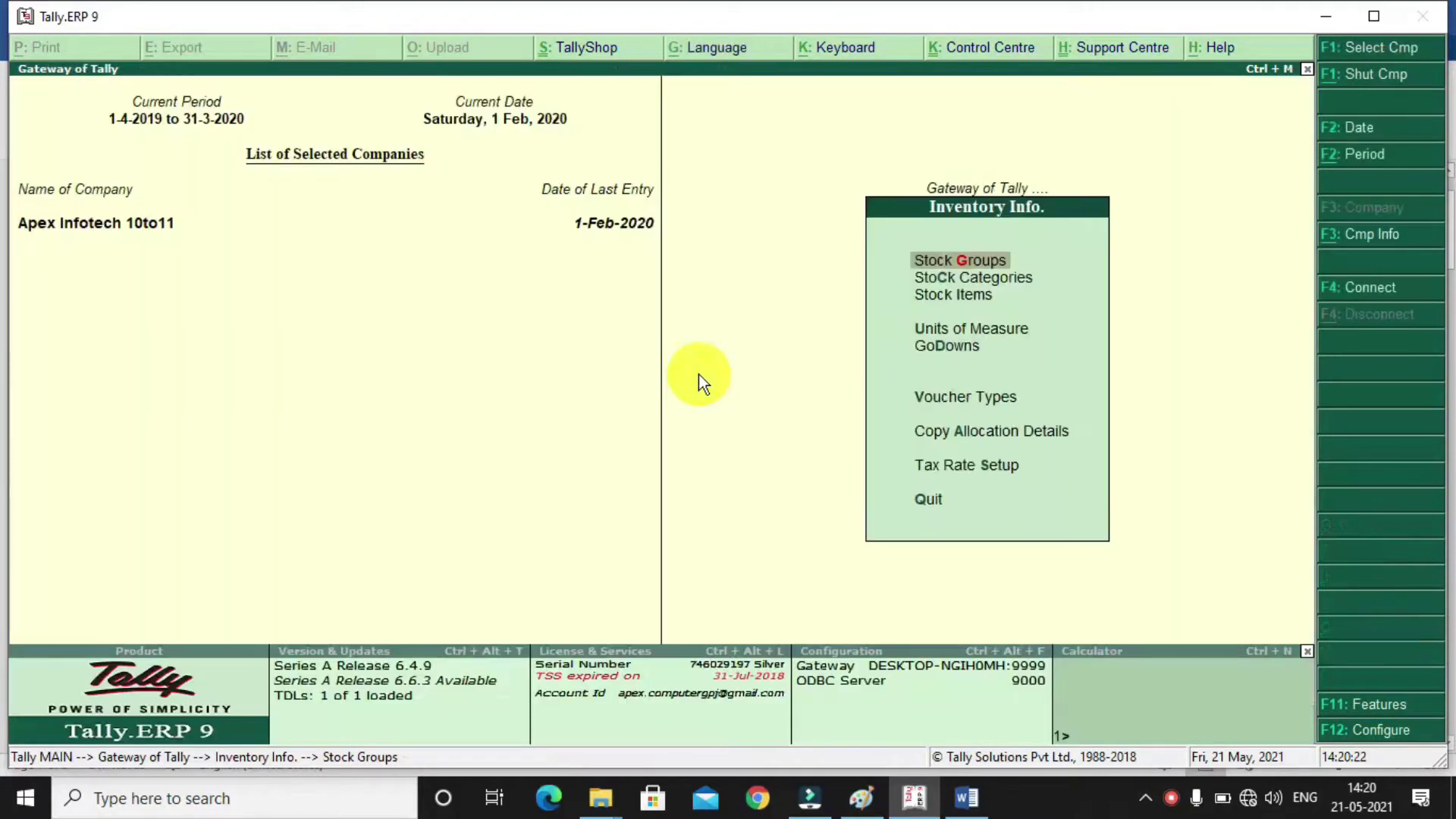
Create stock item Narrow Jeans under Jeans in PCS, taxable with HSN 6101
key(Down)
key(Down)
key(Return)
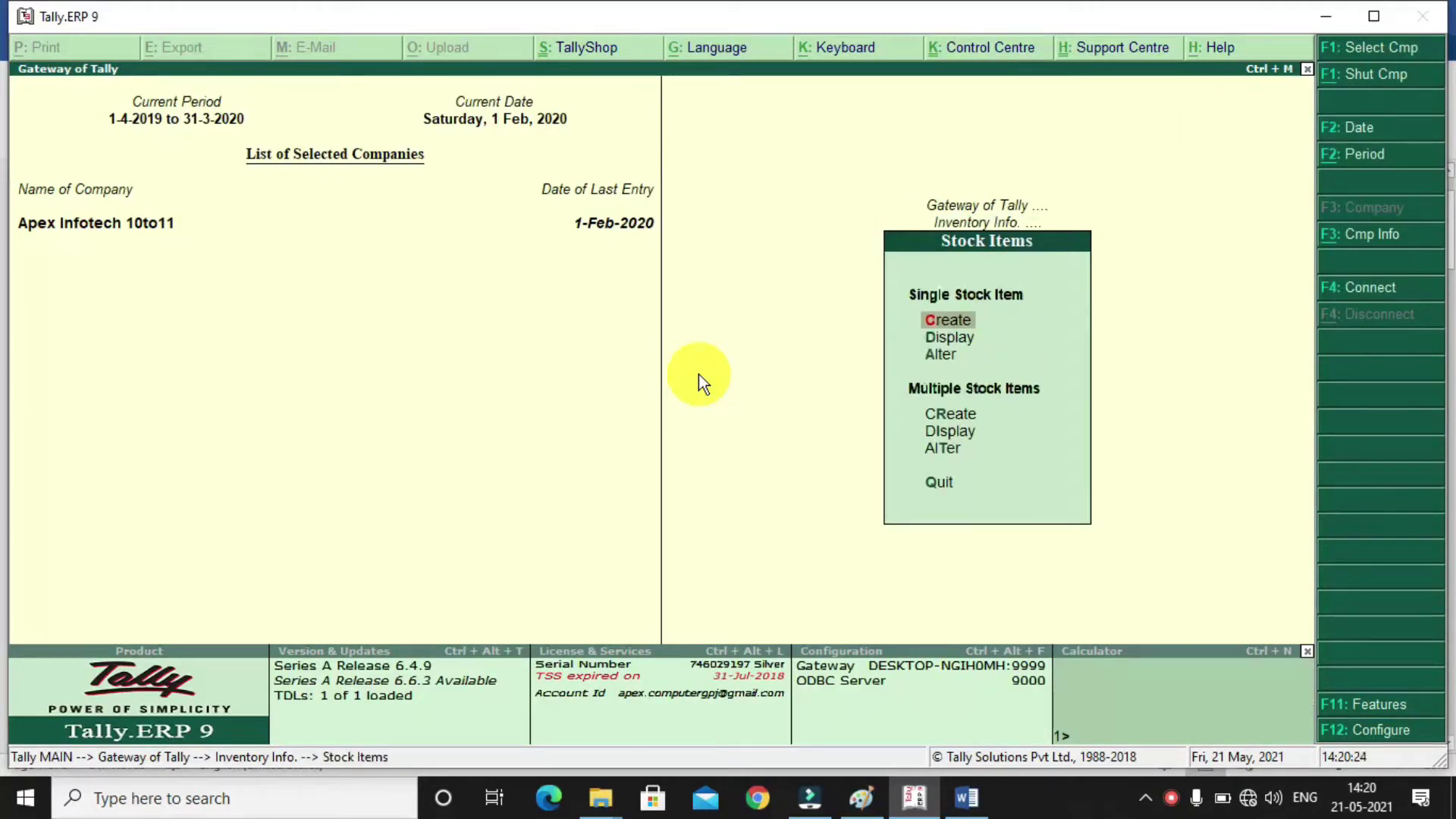
key(Return)
text(Narrow Jeans)
key(Return)
text(jea)
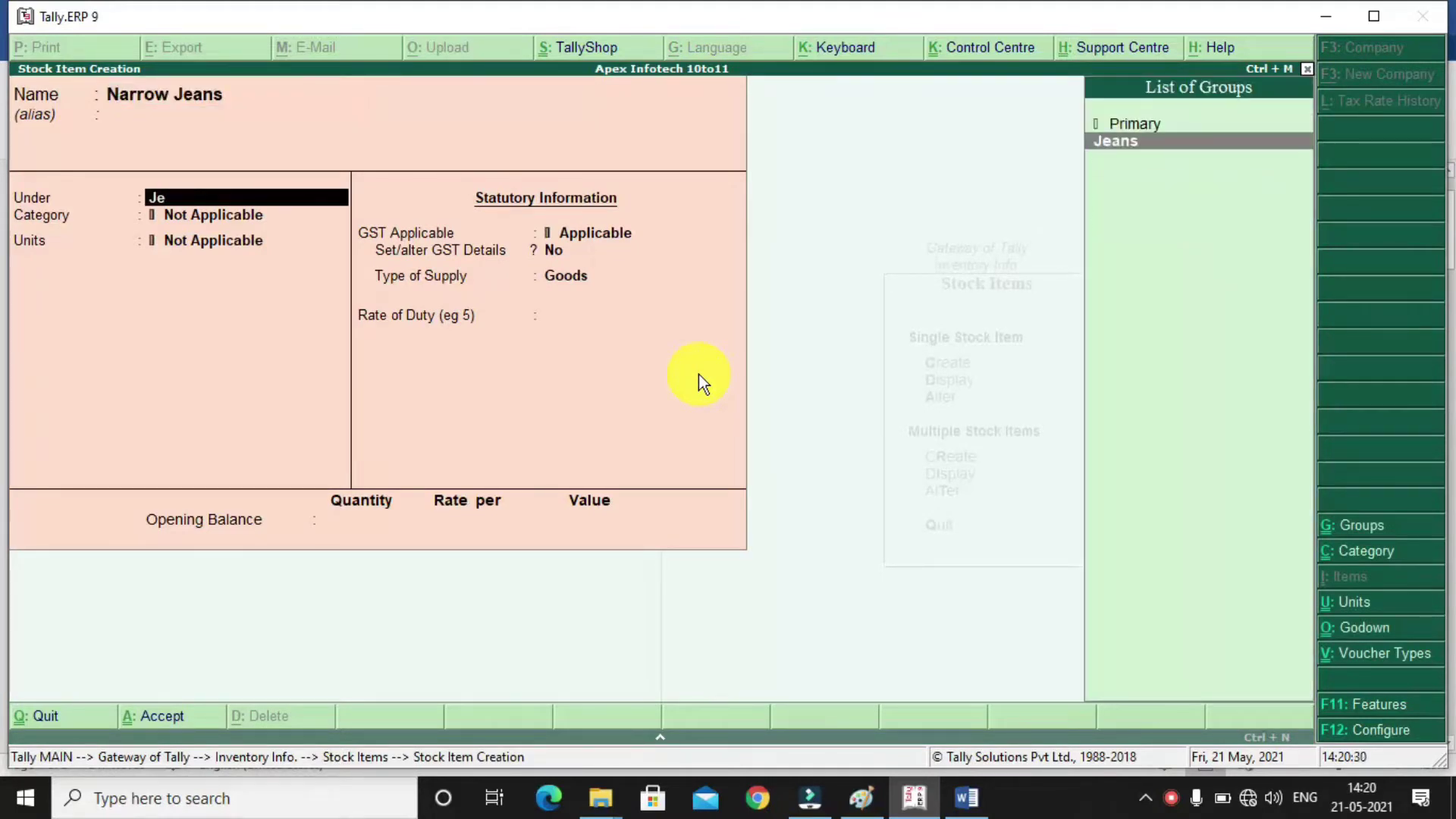
key(Return)
key(Return)
text(p)
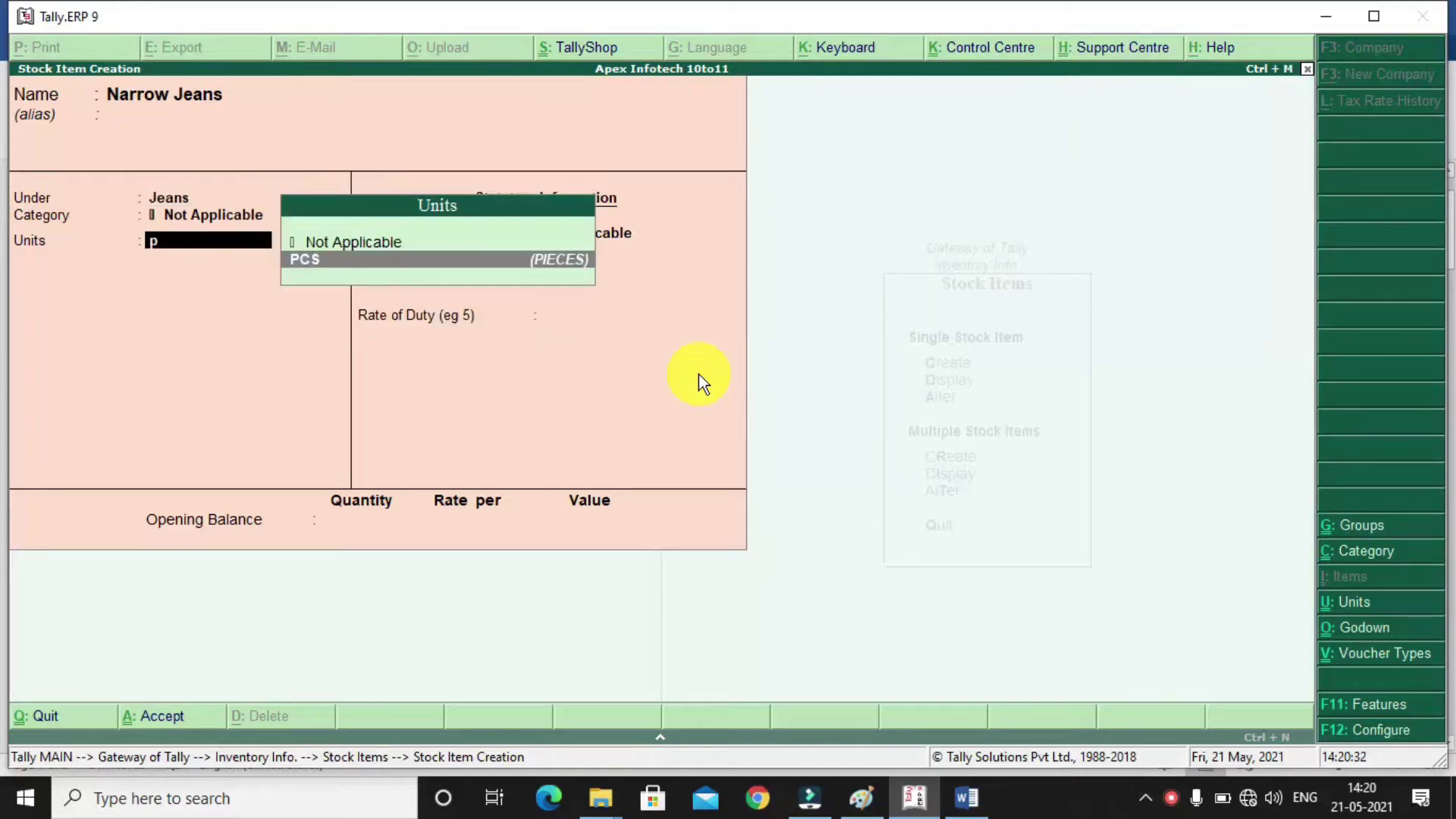
key(Return)
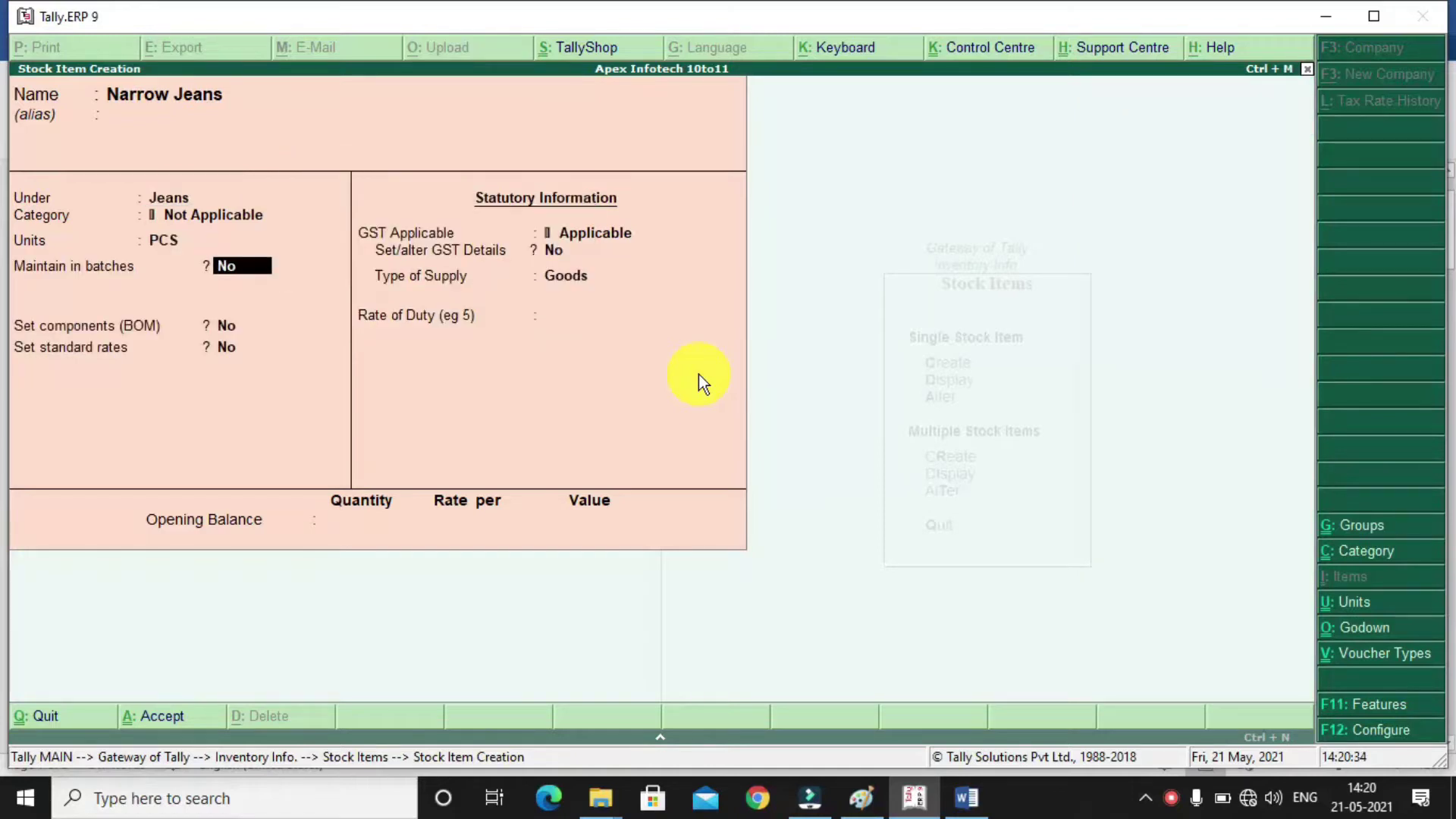
key(Return)
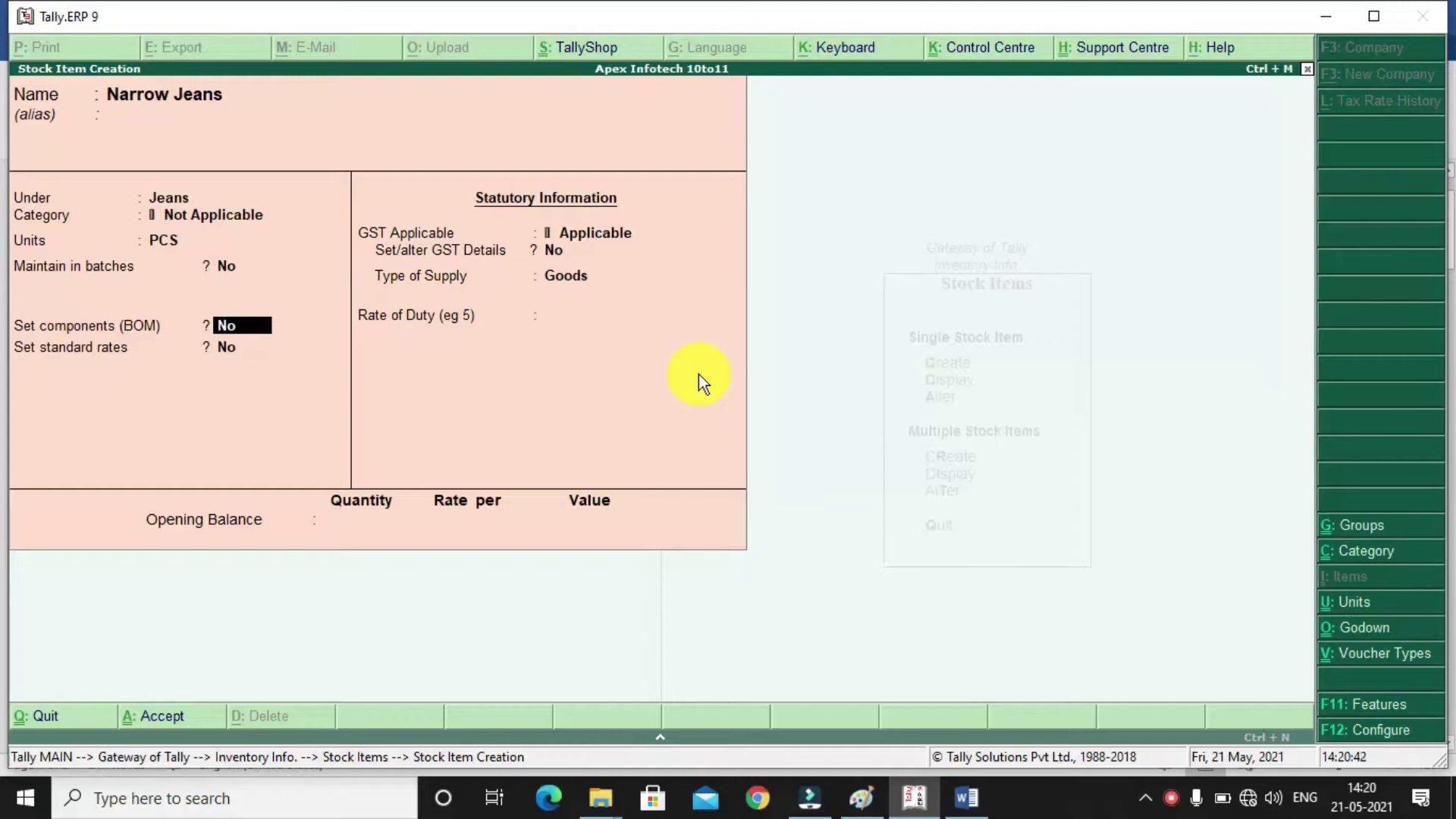
key(Return)
key(Return)
key(Return)
text(yes)
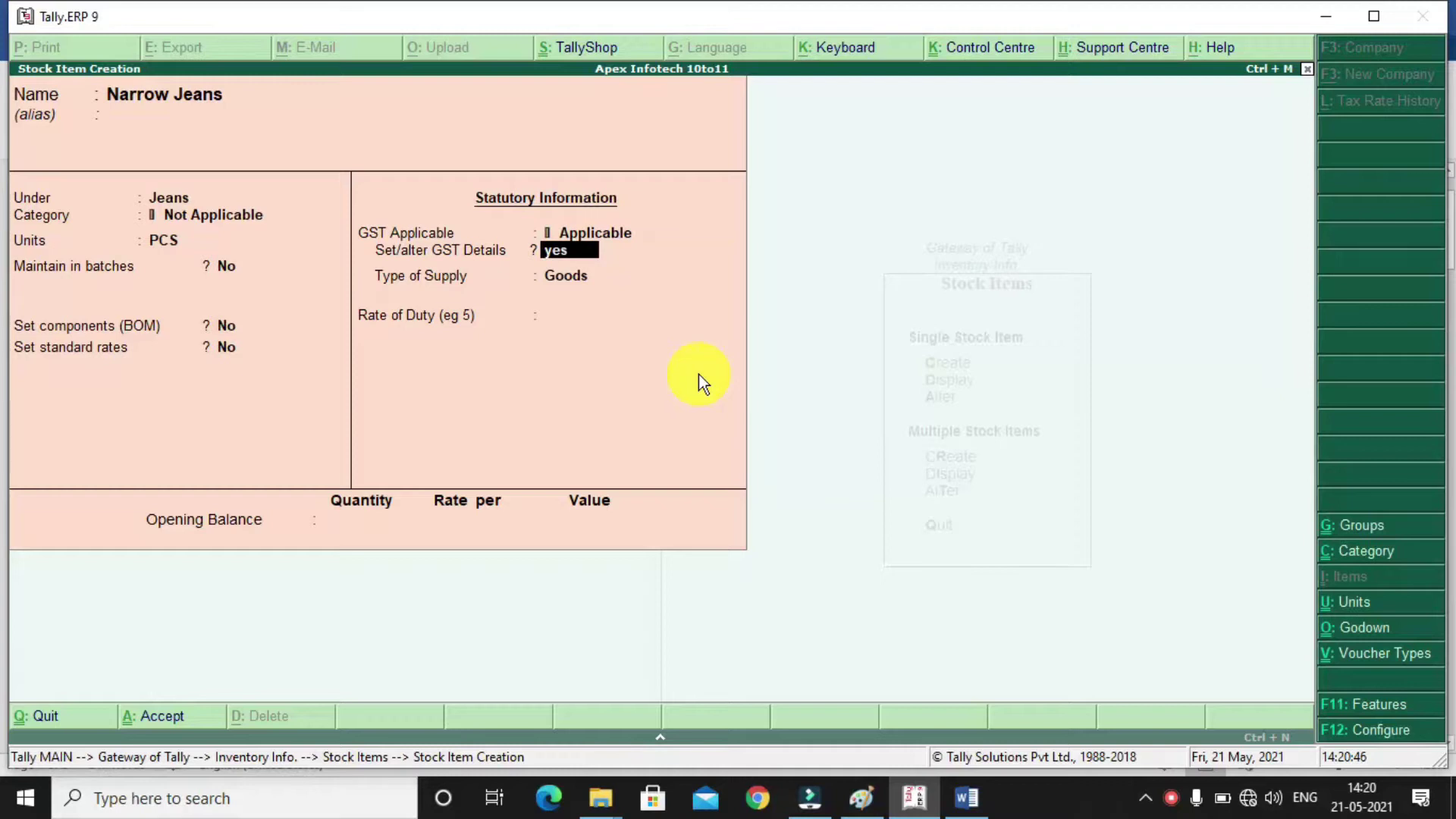
key(Return)
key(Return)
text(6101)
key(Return)
key(Down)
key(Down)
key(Down)
key(Return)
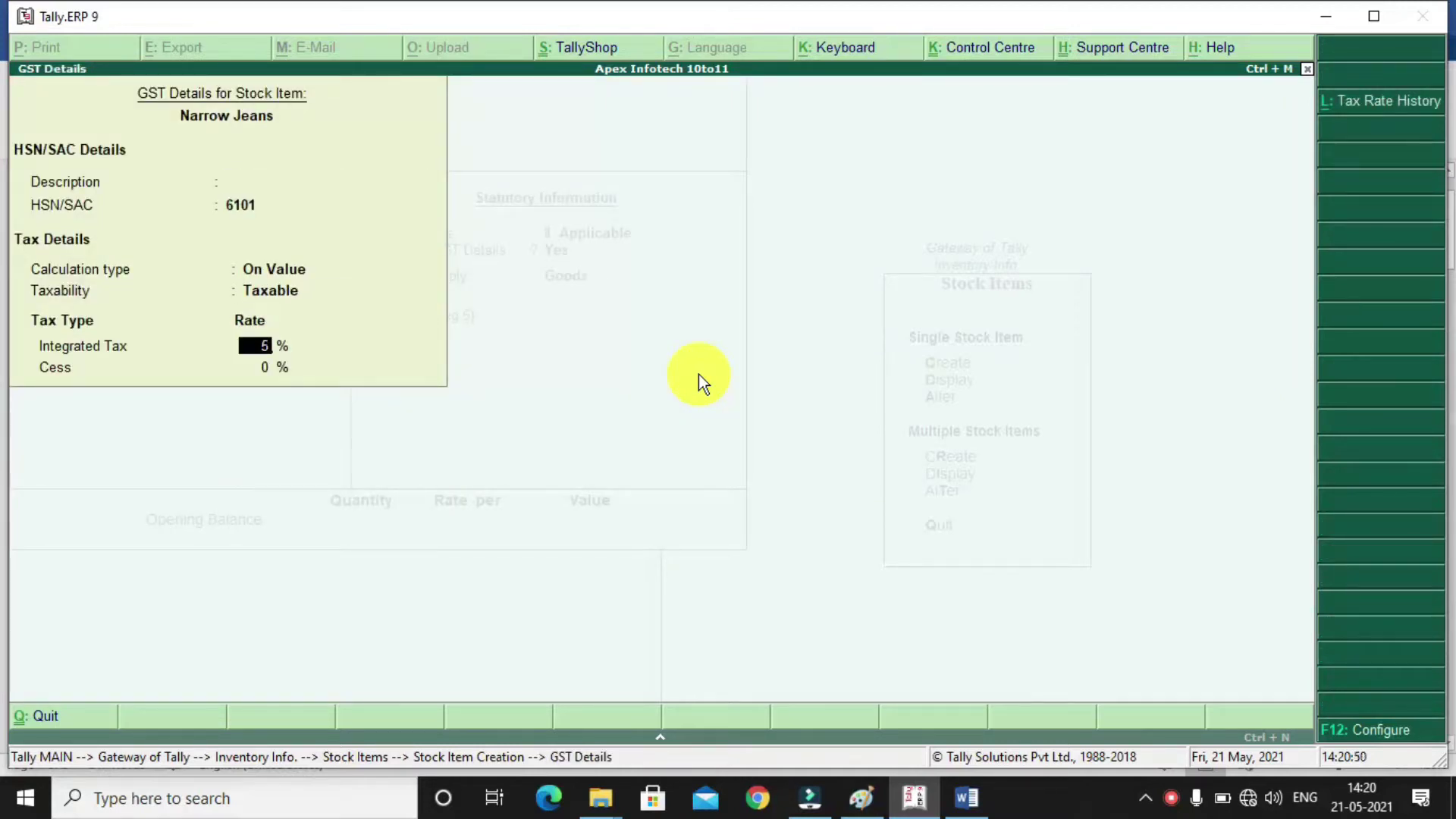
key(Return)
key(Return)
key(Return)
key(Return)
key(Return)
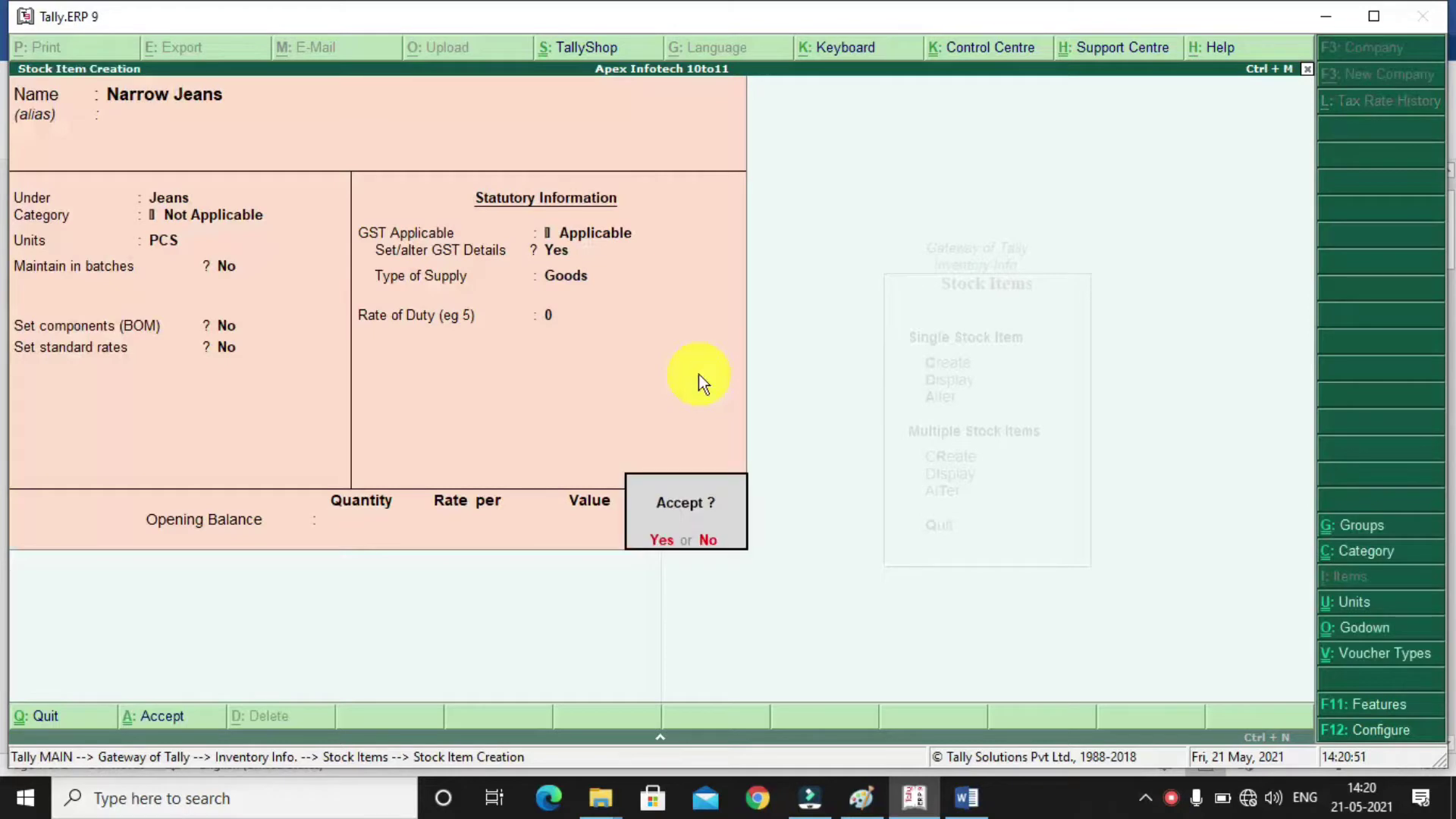
key(Return)
Fill in stock item Wide Jeans under Jeans in PCS, taxable with HSN 6101
text(Wide Jeans)
key(Return)
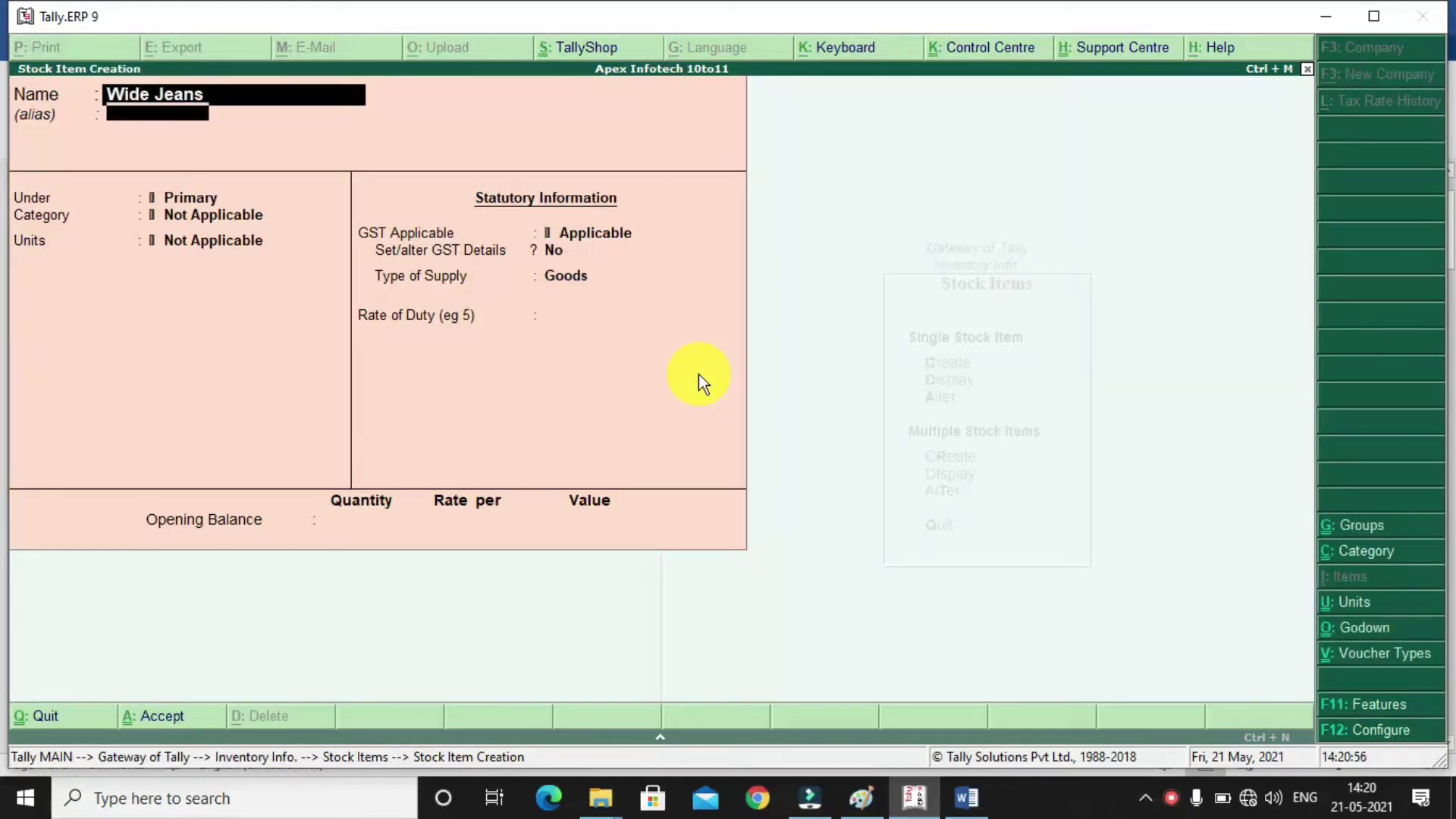
key(Return)
text(j)
key(BackSpace)
text(jean)
key(Return)
key(Return)
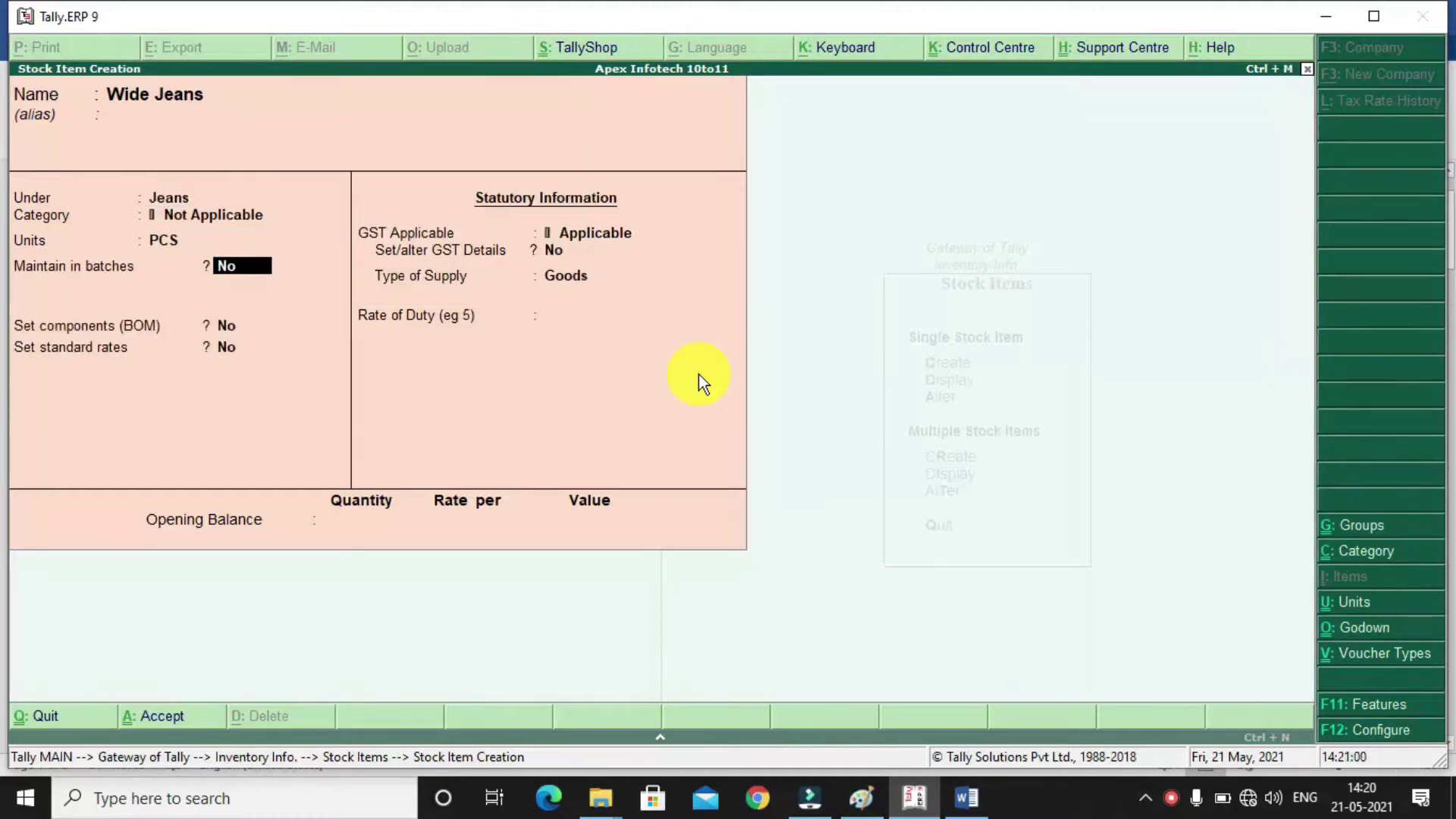
key(Return)
key(Return)
key(Return)
key(Return)
text(y)
key(Return)
text(6101)
key(Return)
key(Return)
key(Down)
key(Down)
key(Down)
key(Return)
key(Return)
key(Return)
key(Return)
key(Return)
key(Return)
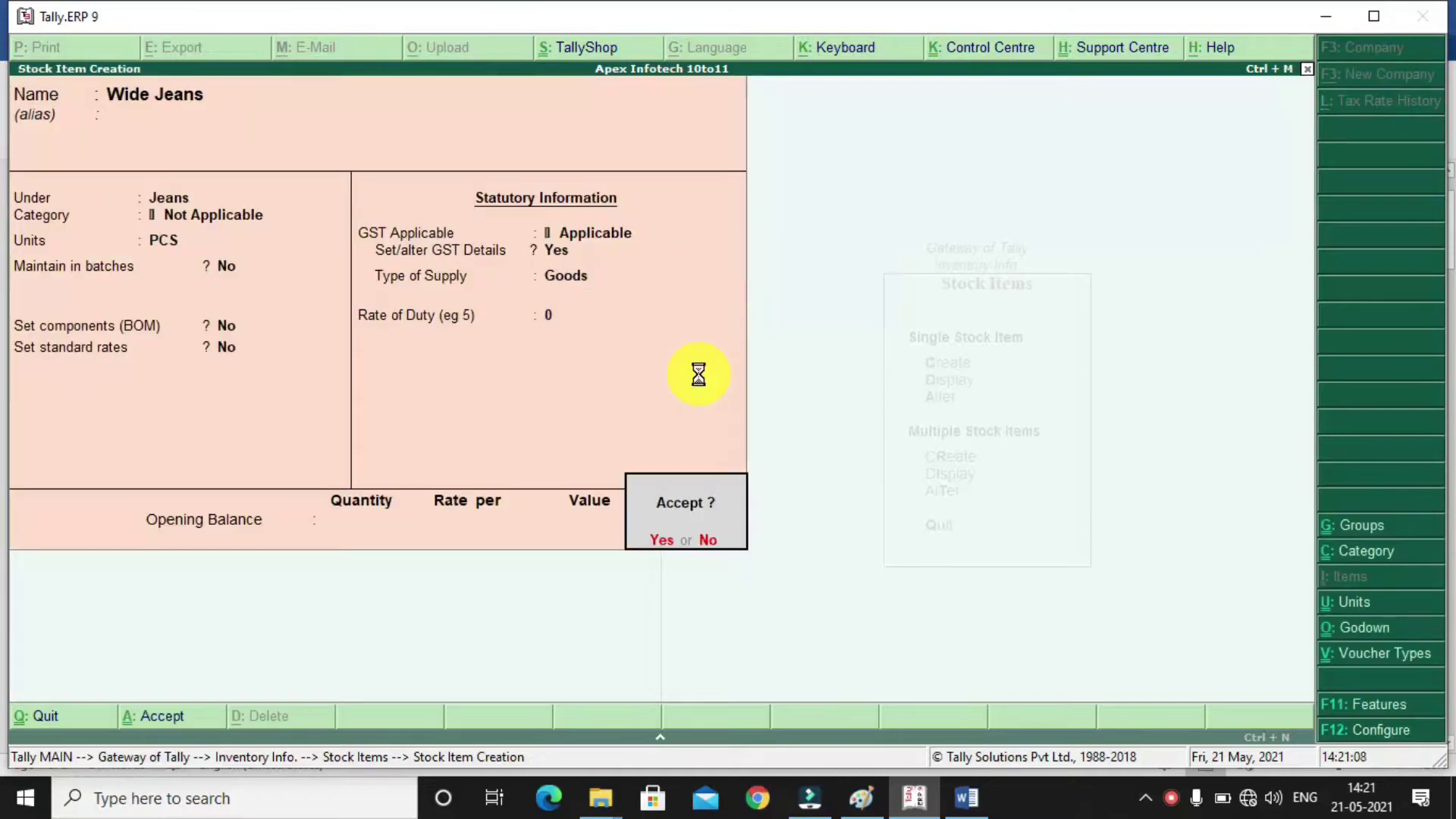
key(Return)
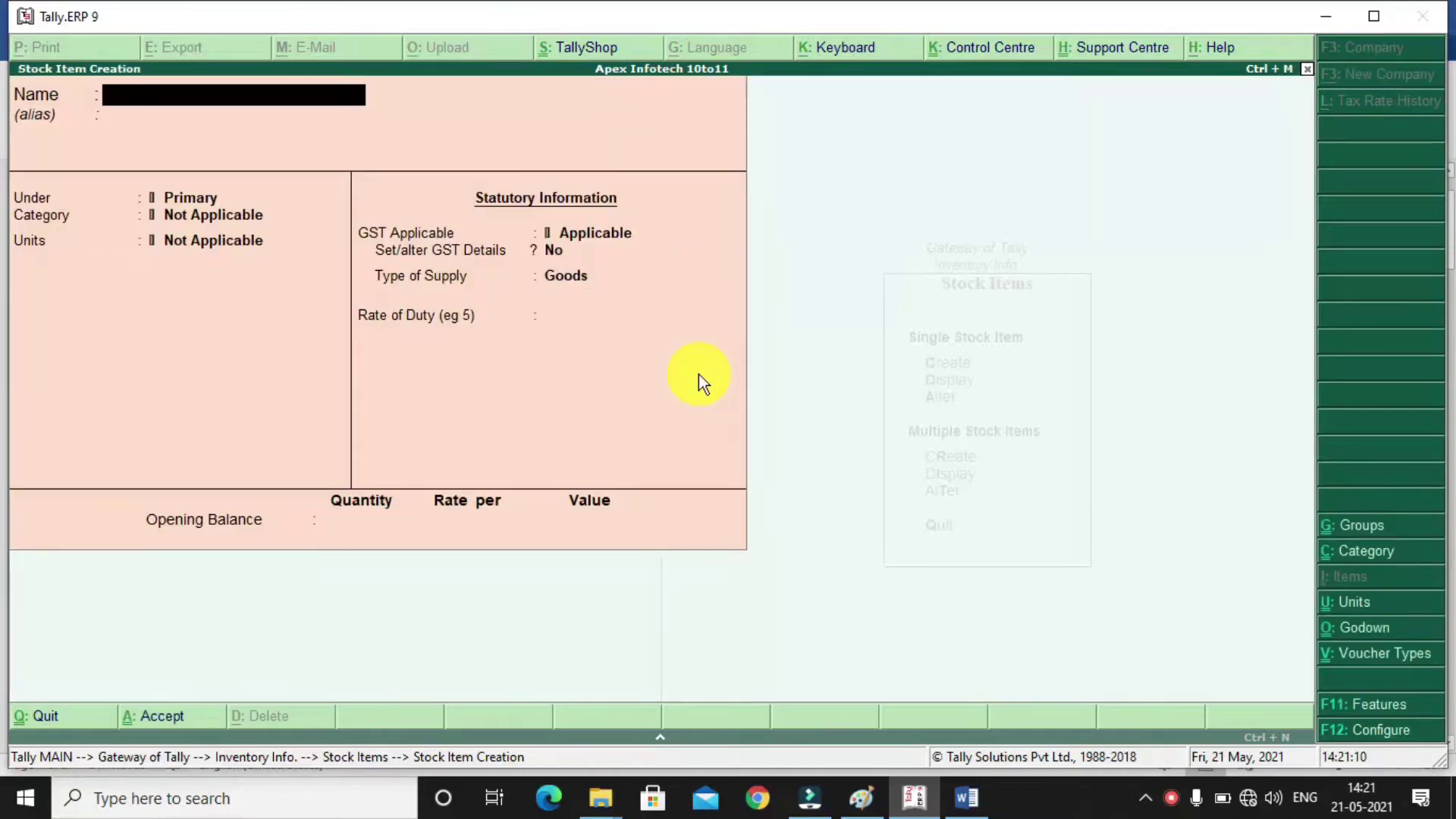
Return to the Gateway of Tally and start a Gst Purchased voucher
key(Escape)
key(Escape)
key(Escape)
key(Escape)
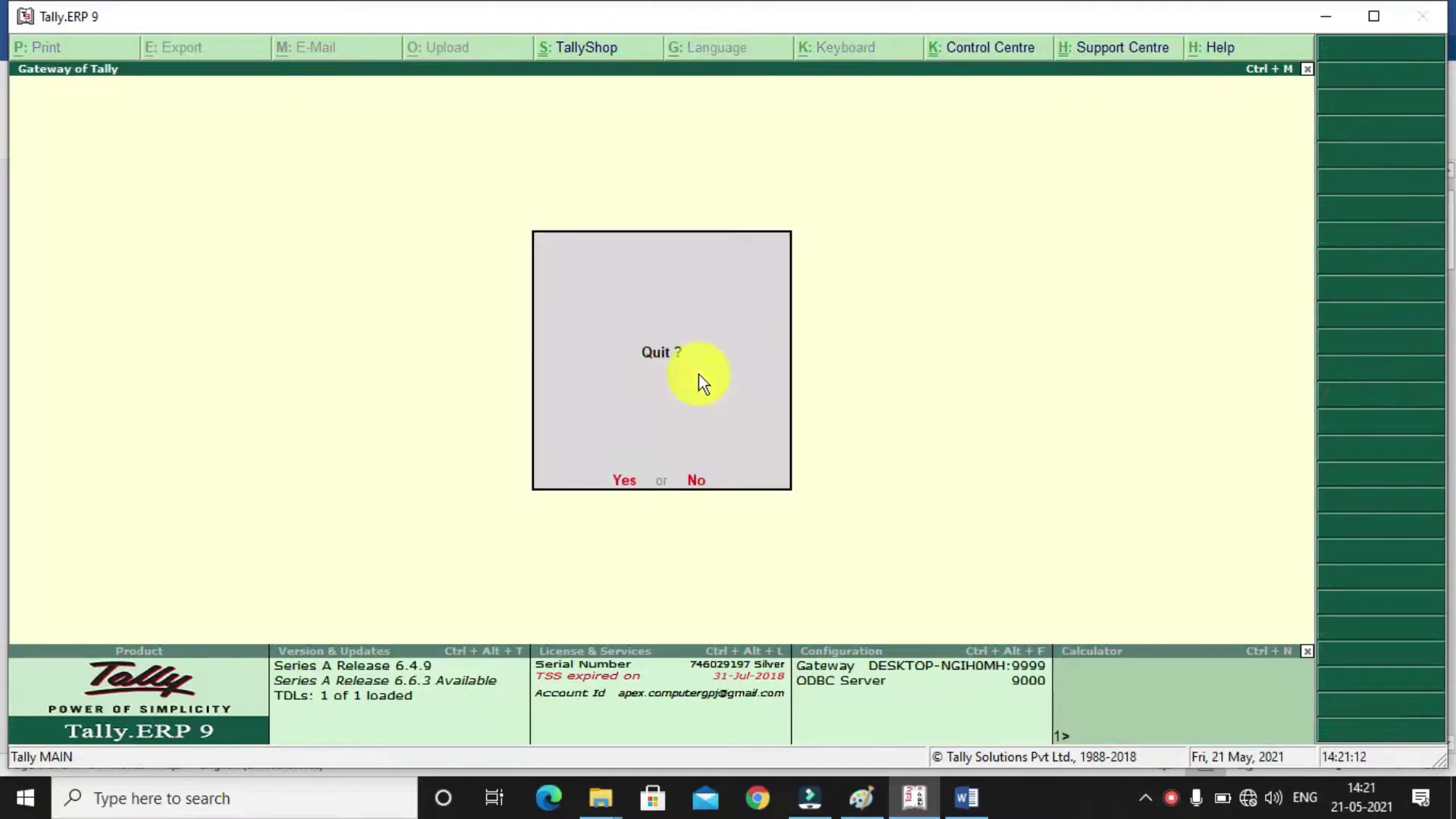
key(Escape)
key(Down)
key(Down)
key(Return)
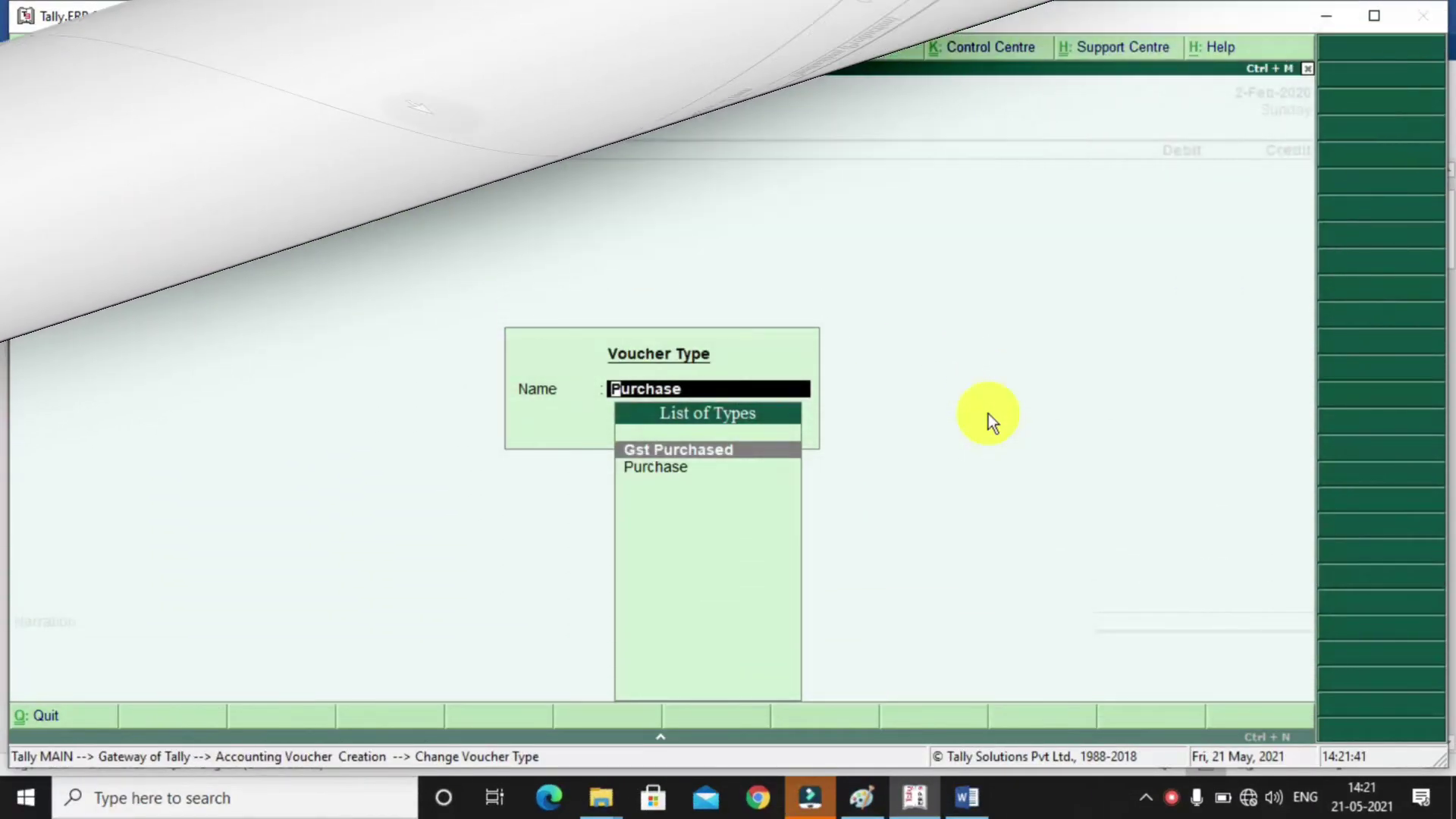
key(Return)
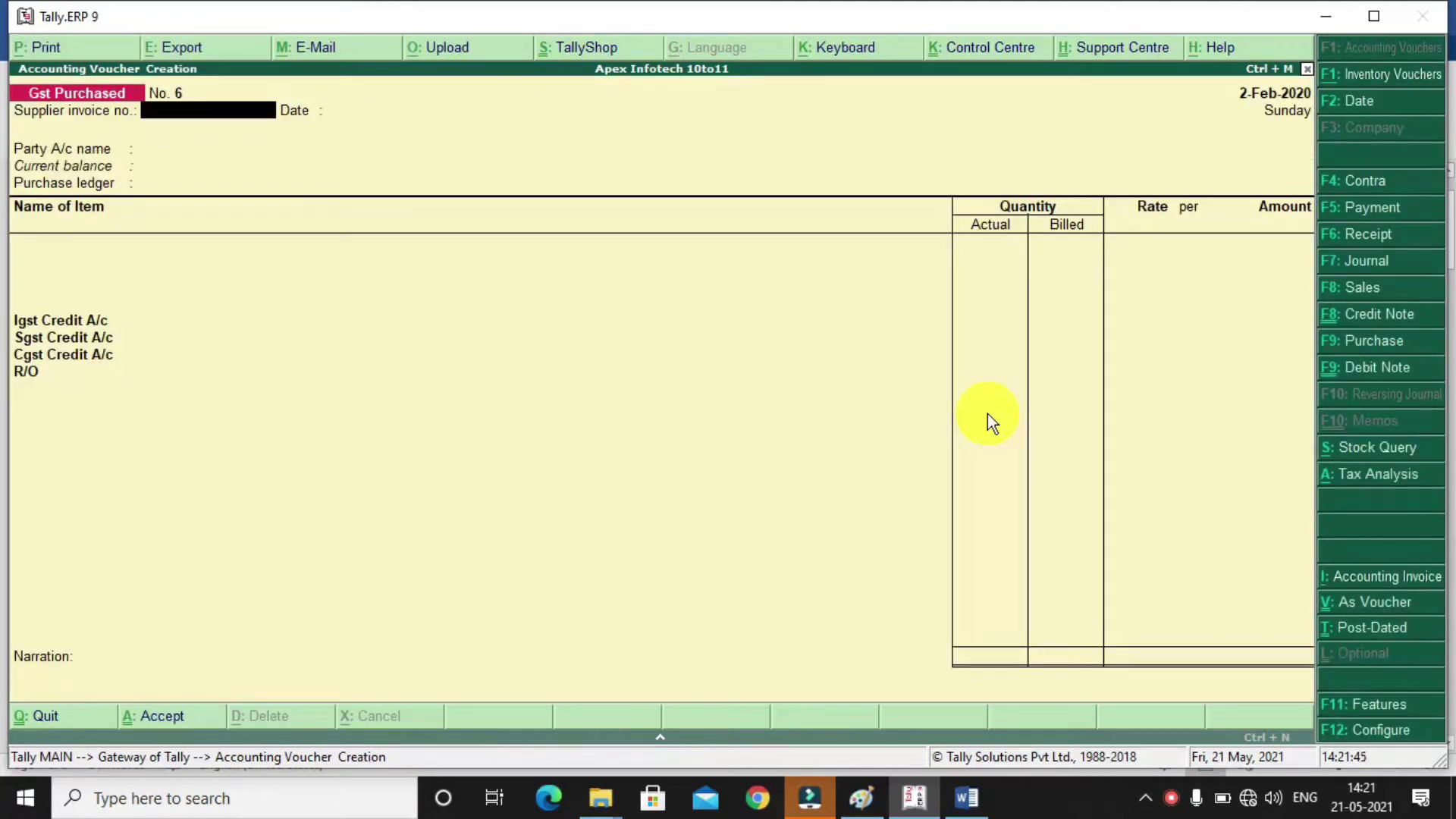
Enter supplier invoice number 345 and keep the 2-Feb-2020 voucher date
text(345)
key(Return)
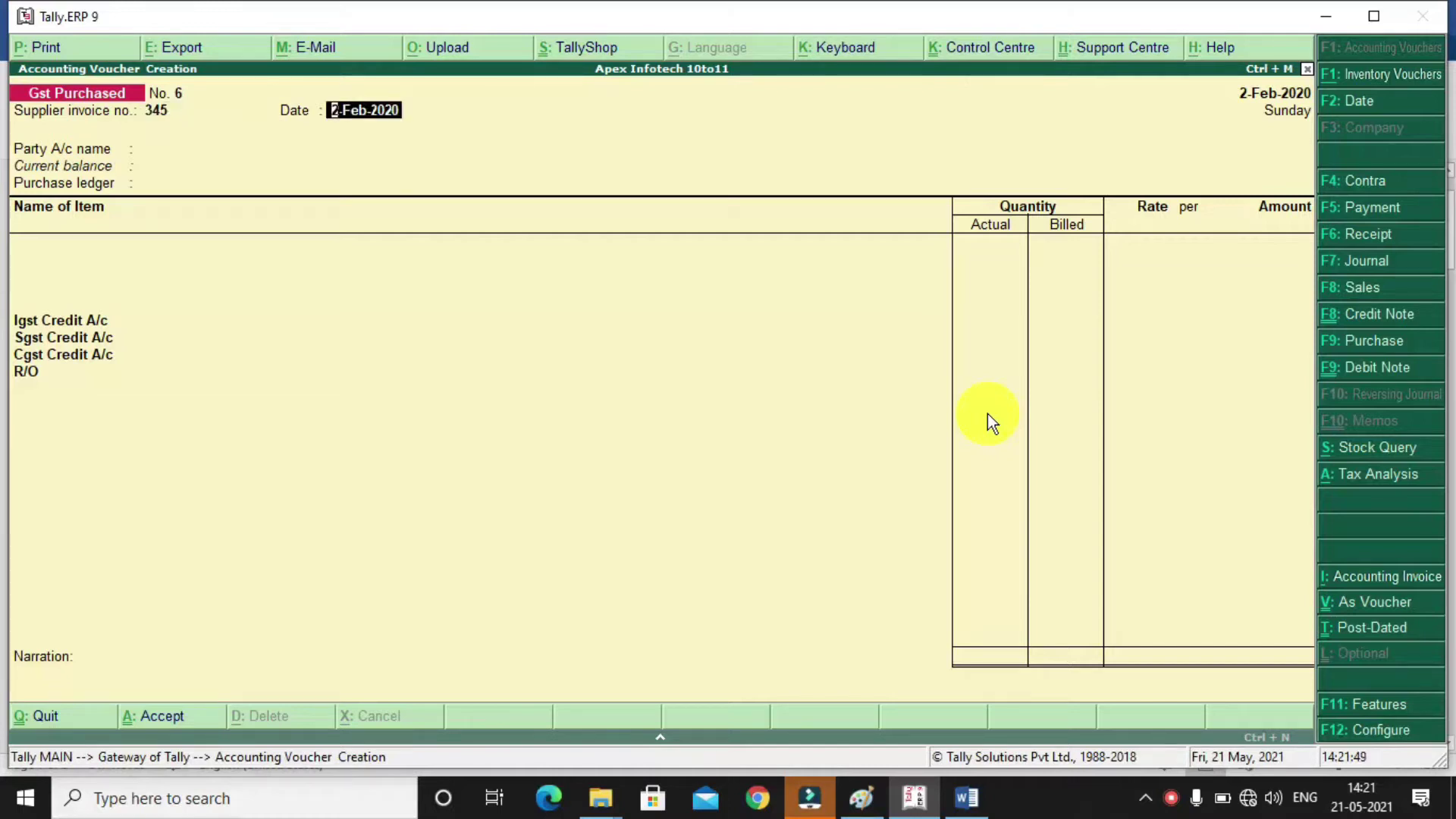
key(Return)
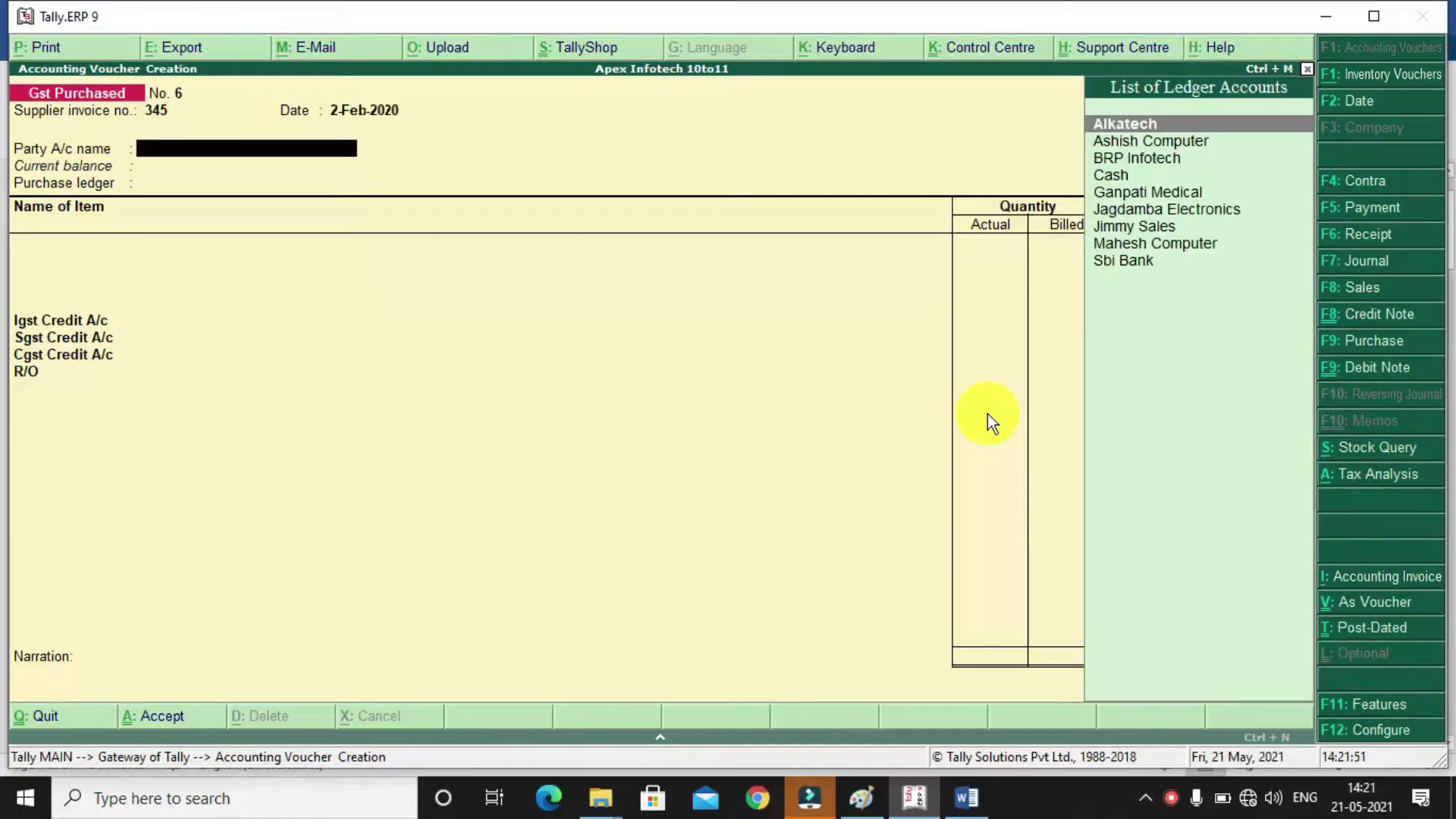
Create party ledger Khatu Naresh Garments under Sundry Creditors with address Gorakhpur
key(alt+c)
text(K)
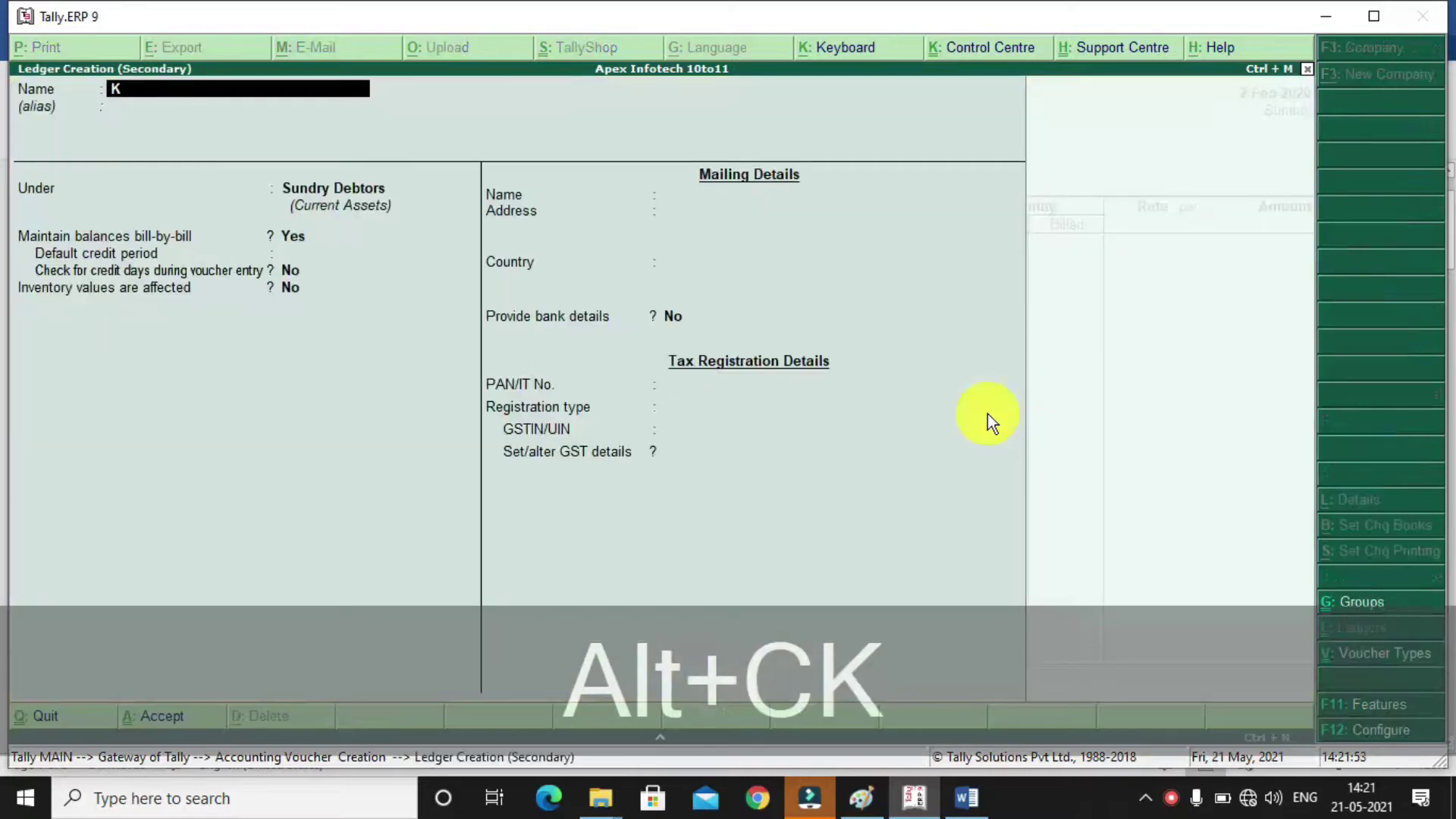
text(hatu Nare)
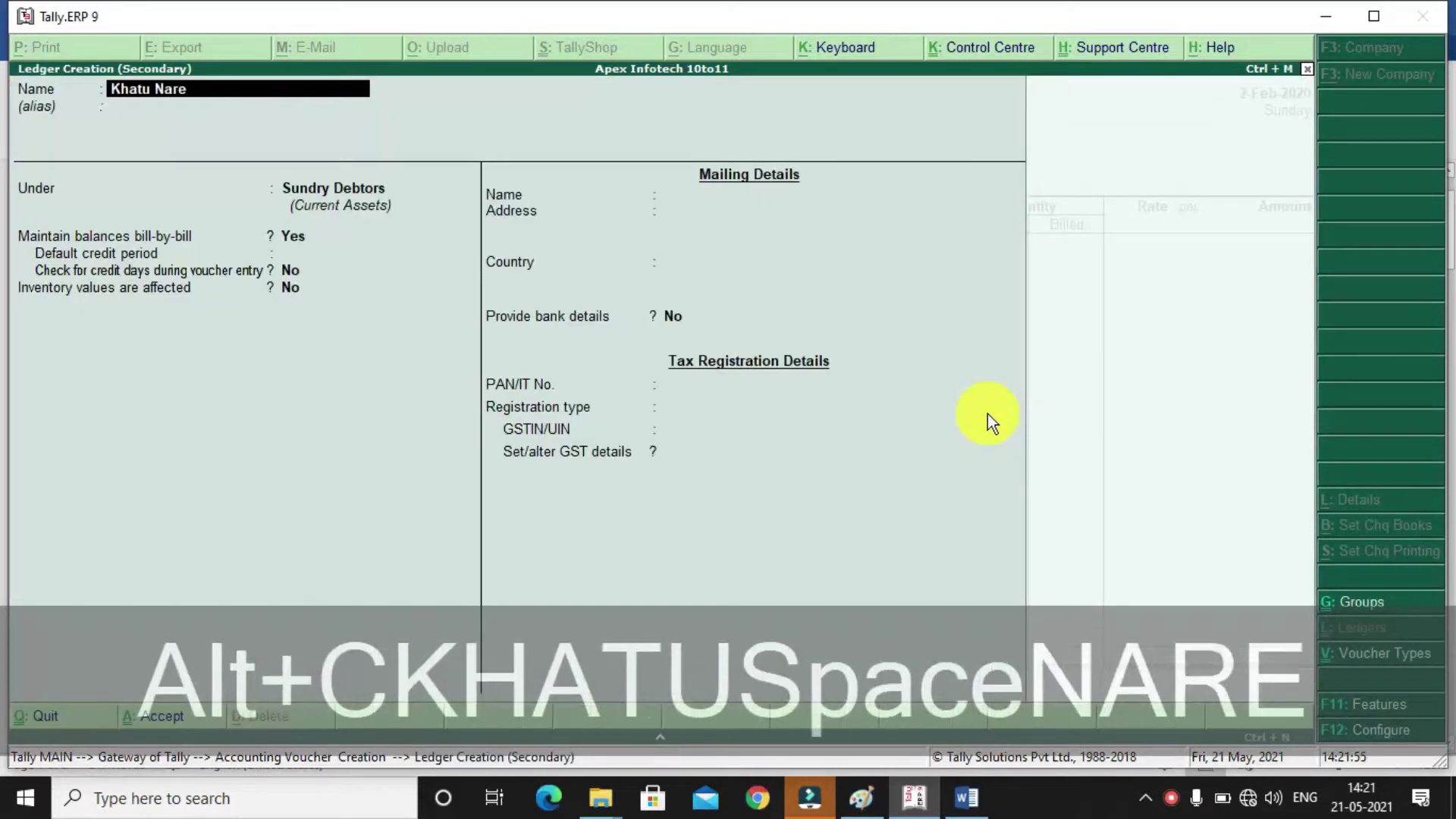
text(sh Garments)
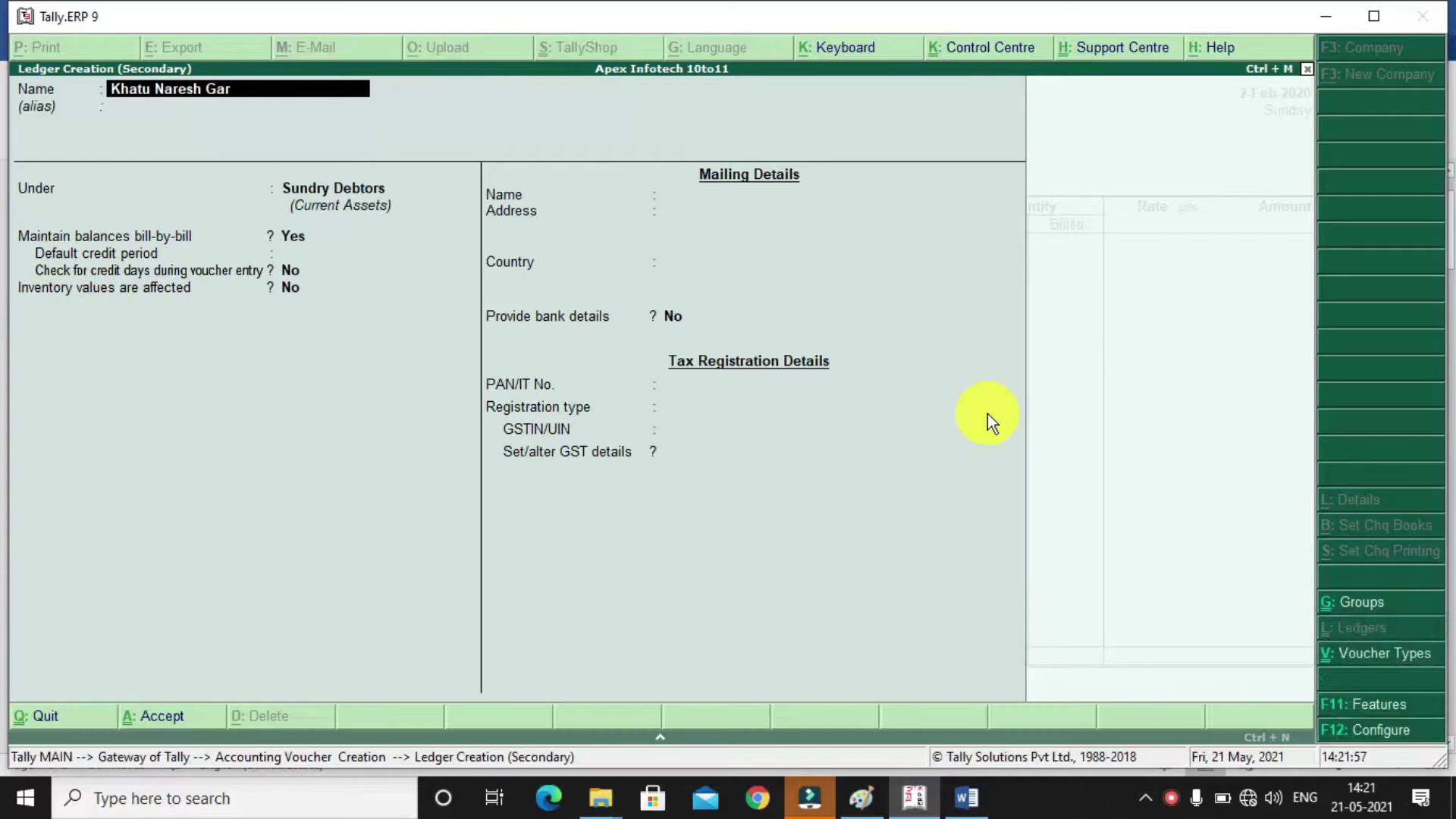
key(Return)
key(Return)
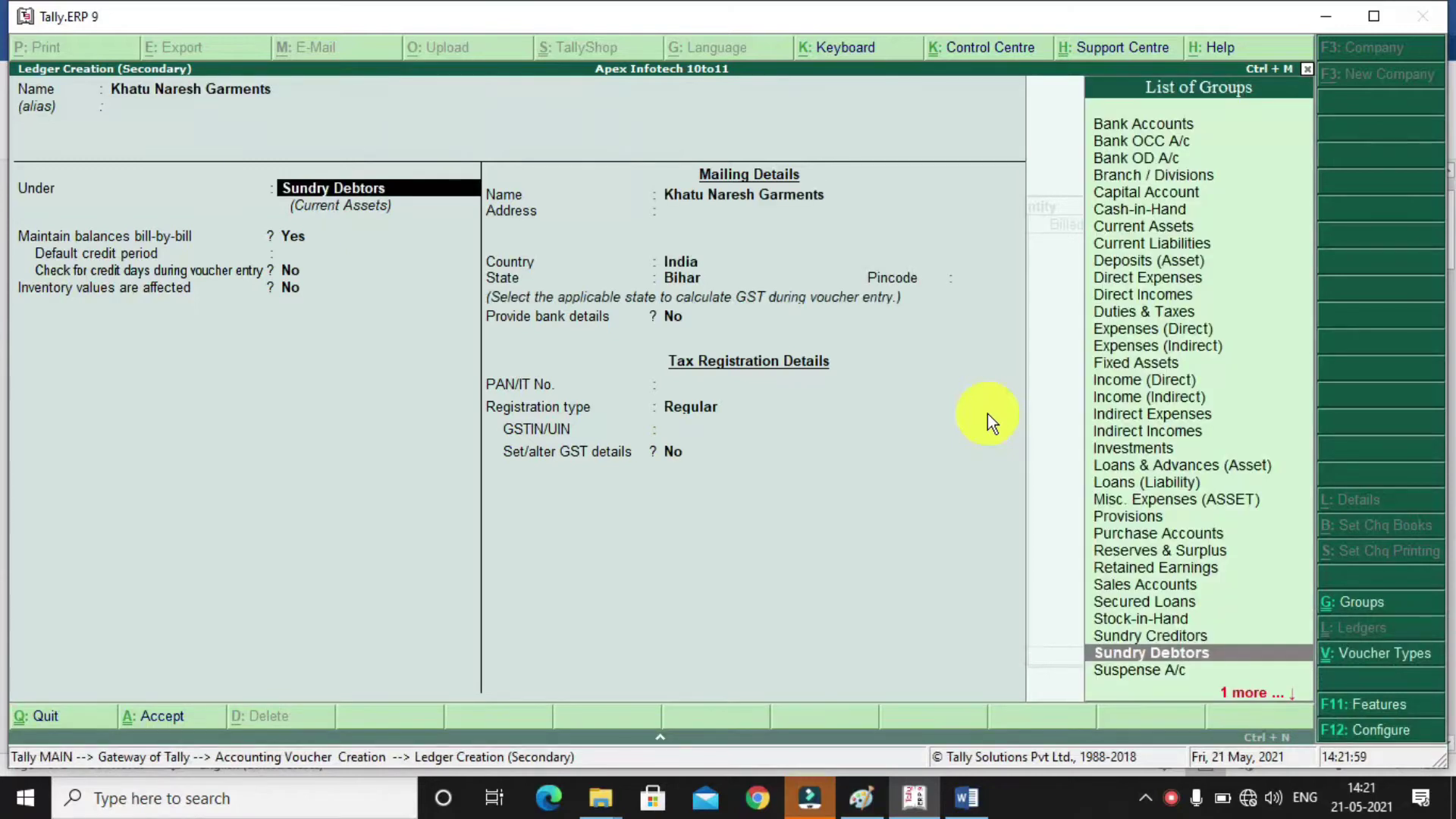
text(Sund)
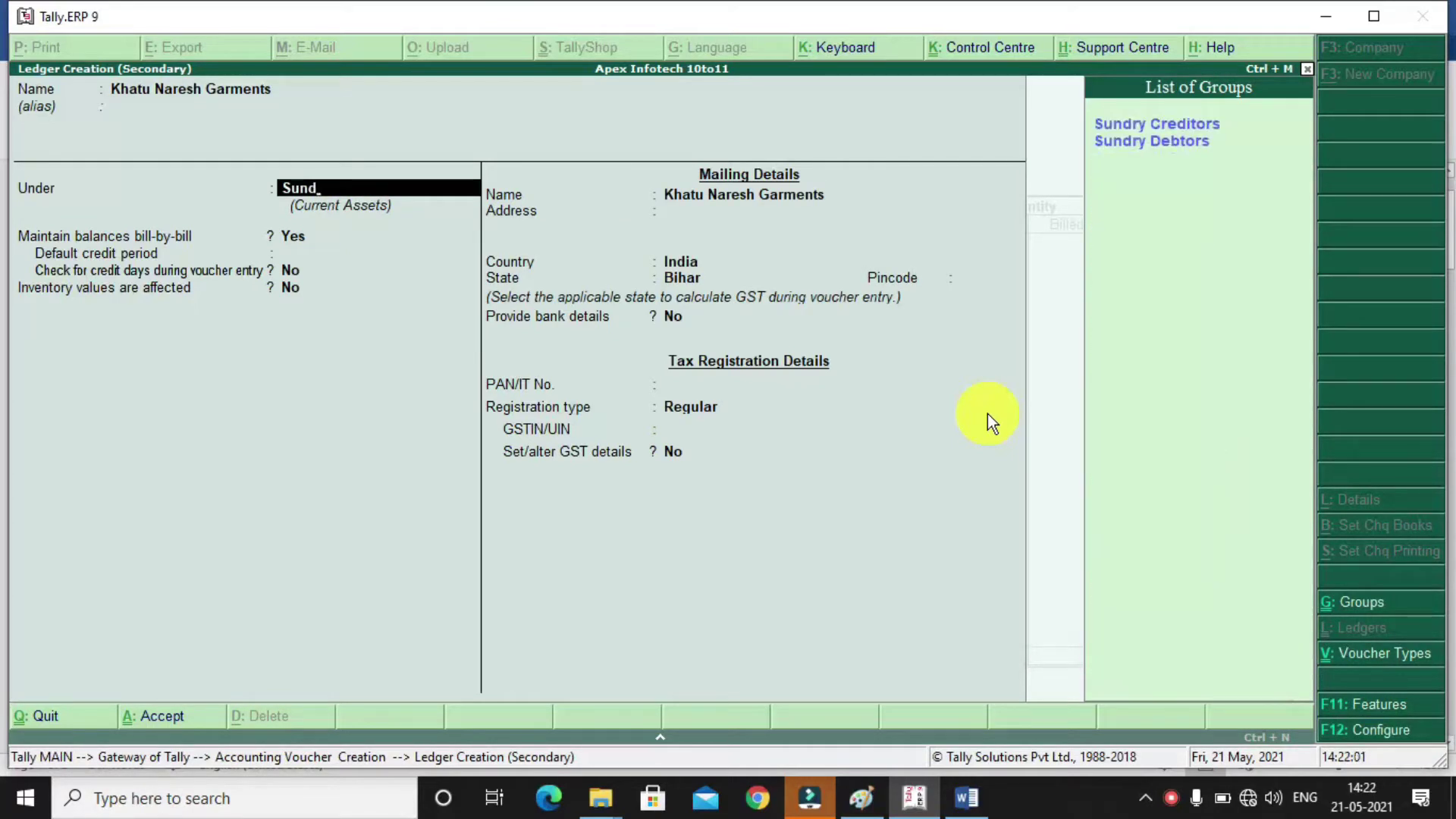
key(Return)
key(Return)
key(Return)
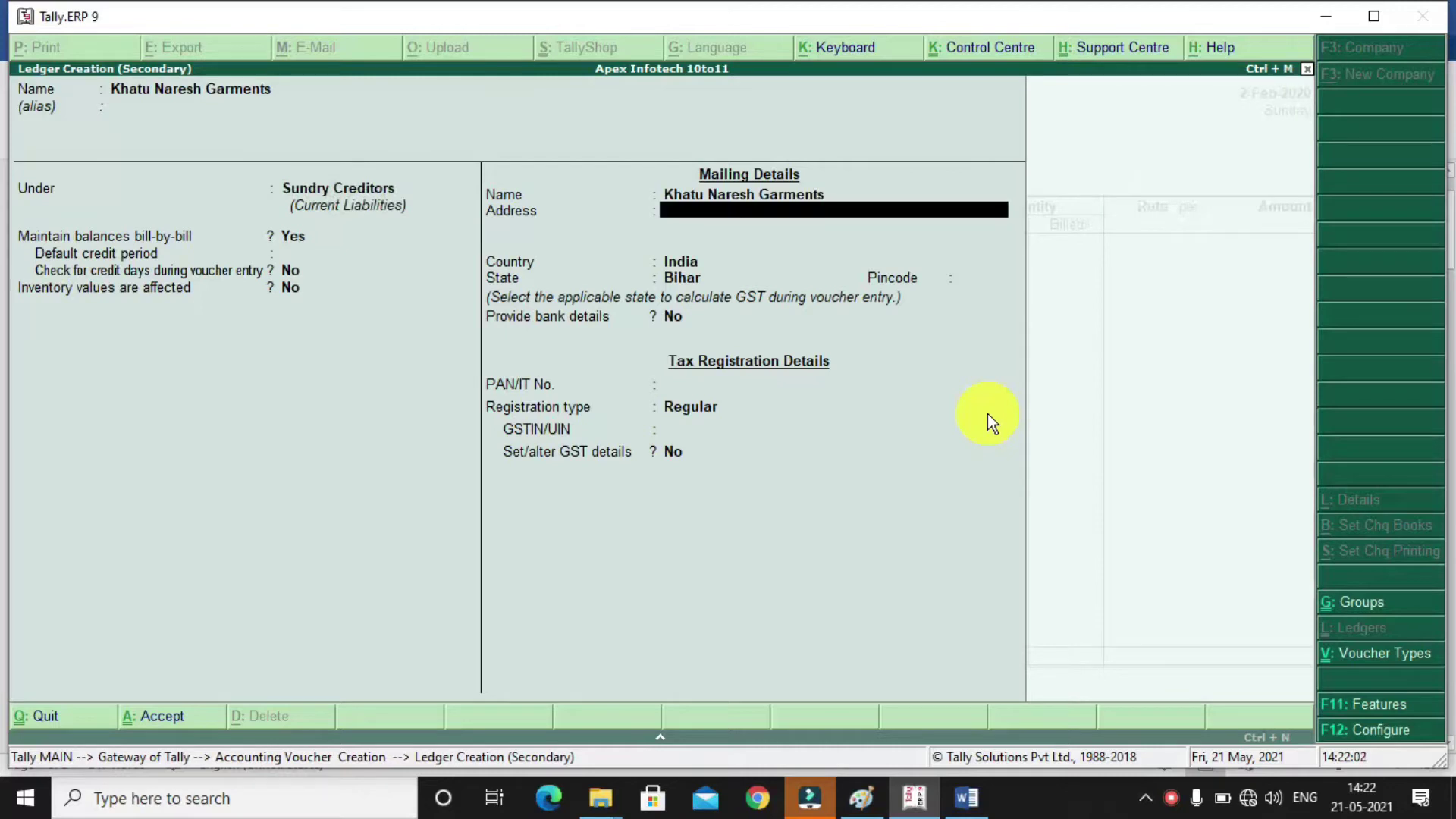
text(Gorakhpur)
Set the state to Uttar Pradesh, enter the supplier's GSTIN, accept the ledger, and enter NA
key(Return)
key(Return)
key(Return)
text(Uttar)
key(Down)
key(Down)
key(Return)
key(Return)
key(Return)
key(Return)
key(Return)
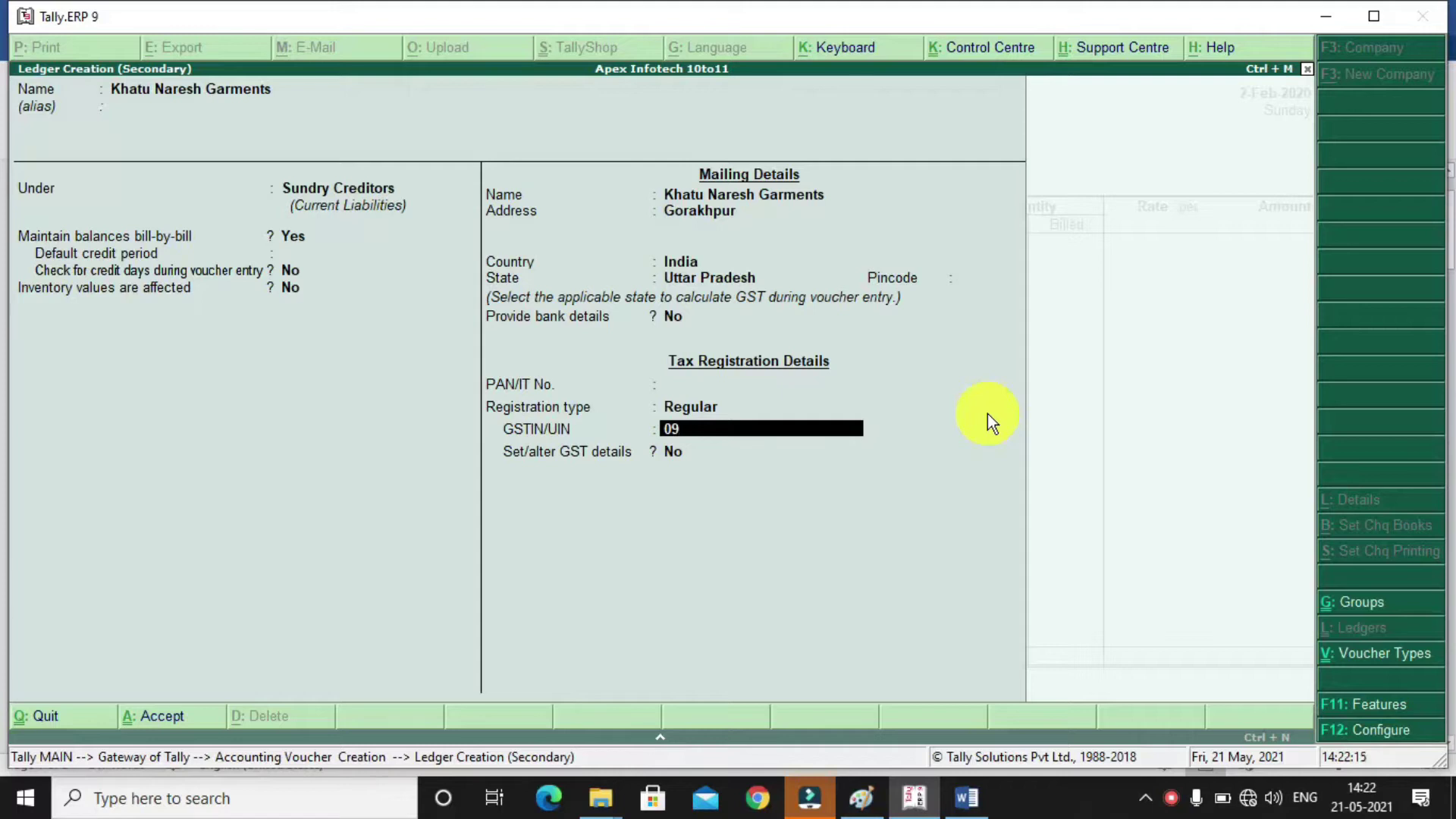
key(Return)
key(Return)
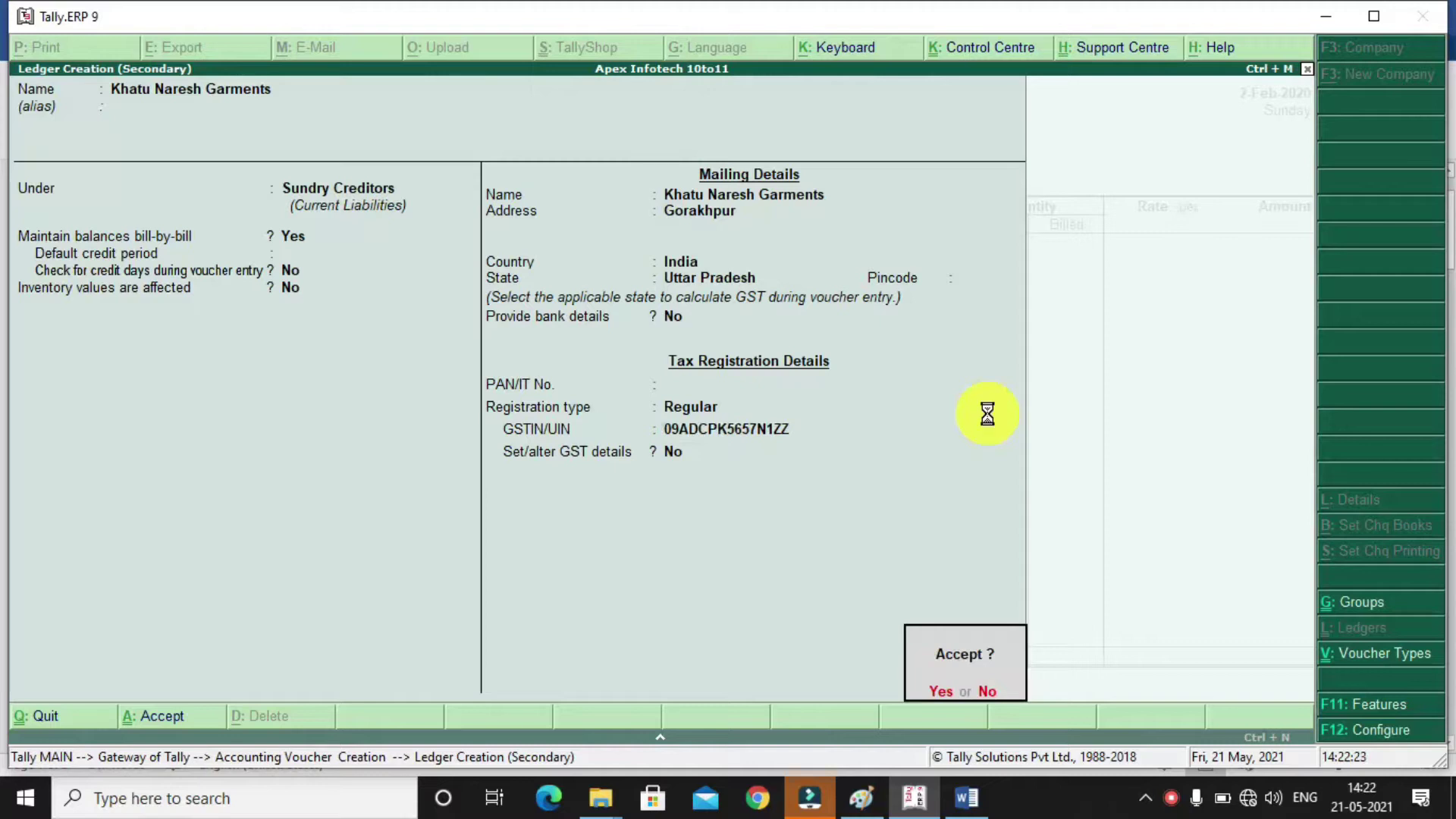
key(Return)
key(Return)
key(Return)
key(Return)
key(Return)
key(Return)
key(Return)
key(Return)
text(NA)
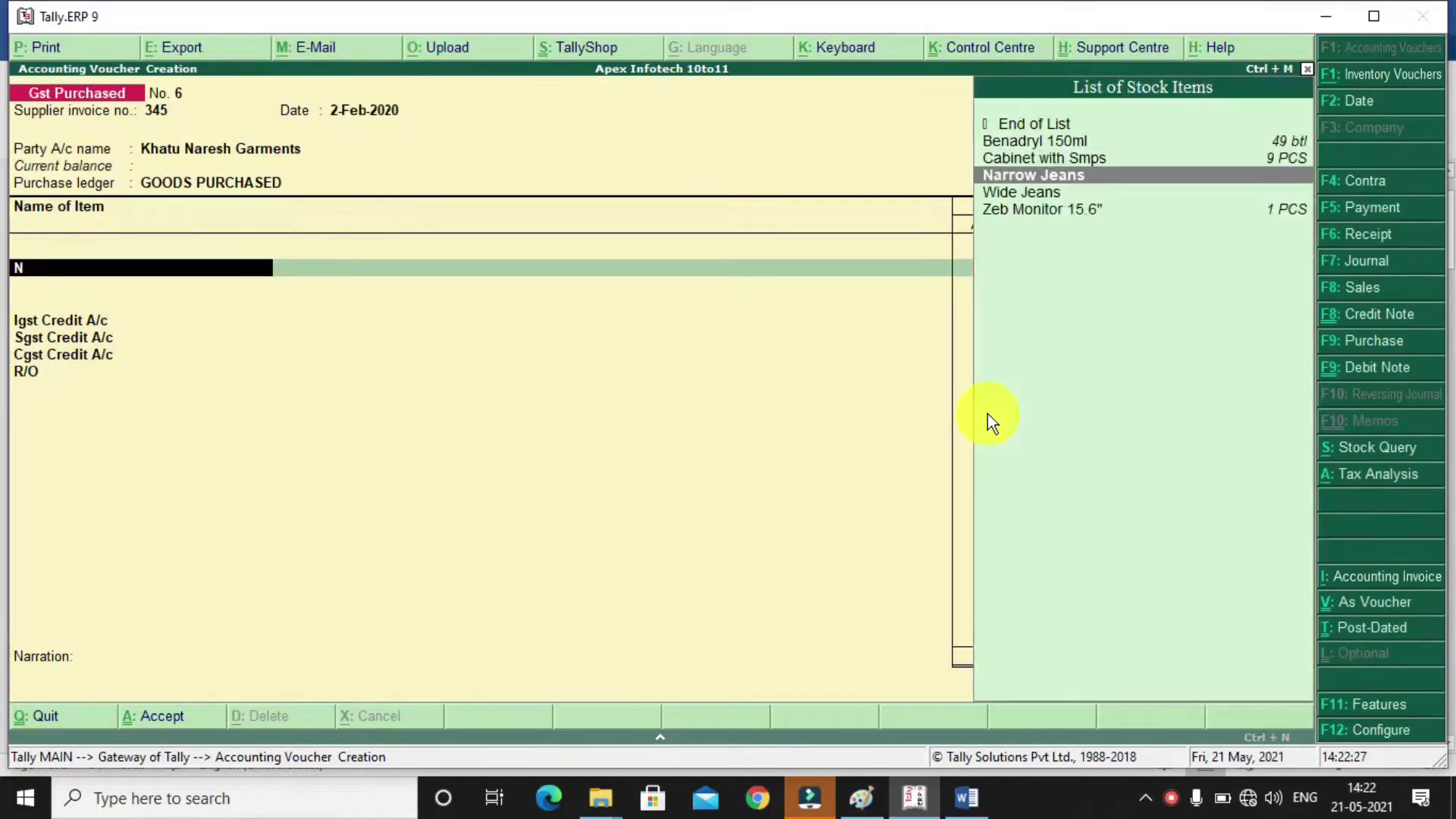
Add 500 PCS of Narrow Jeans at 190.48 each to the purchase voucher
key(Return)
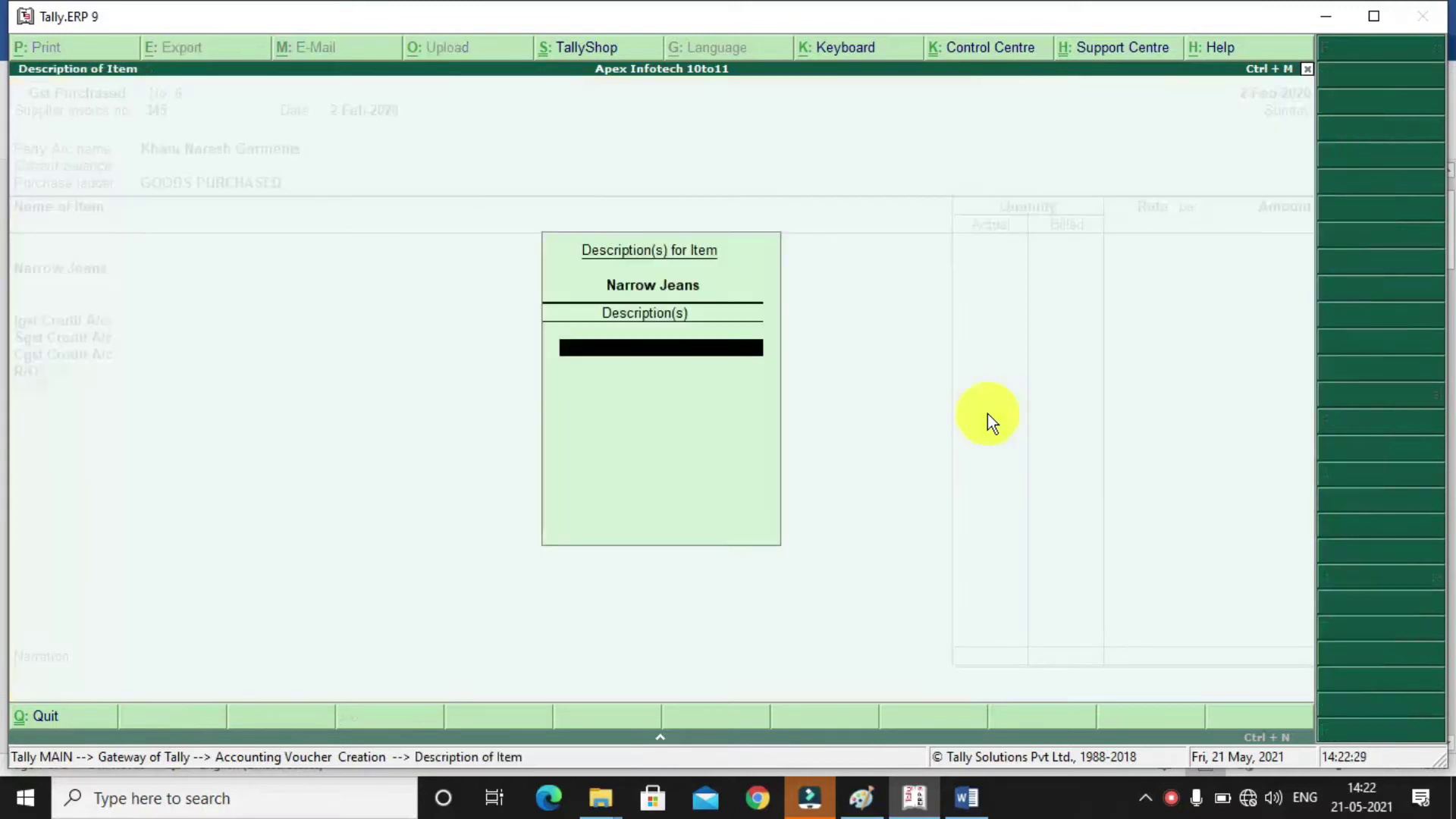
key(Return)
key(Return)
text(500)
key(Return)
key(Return)
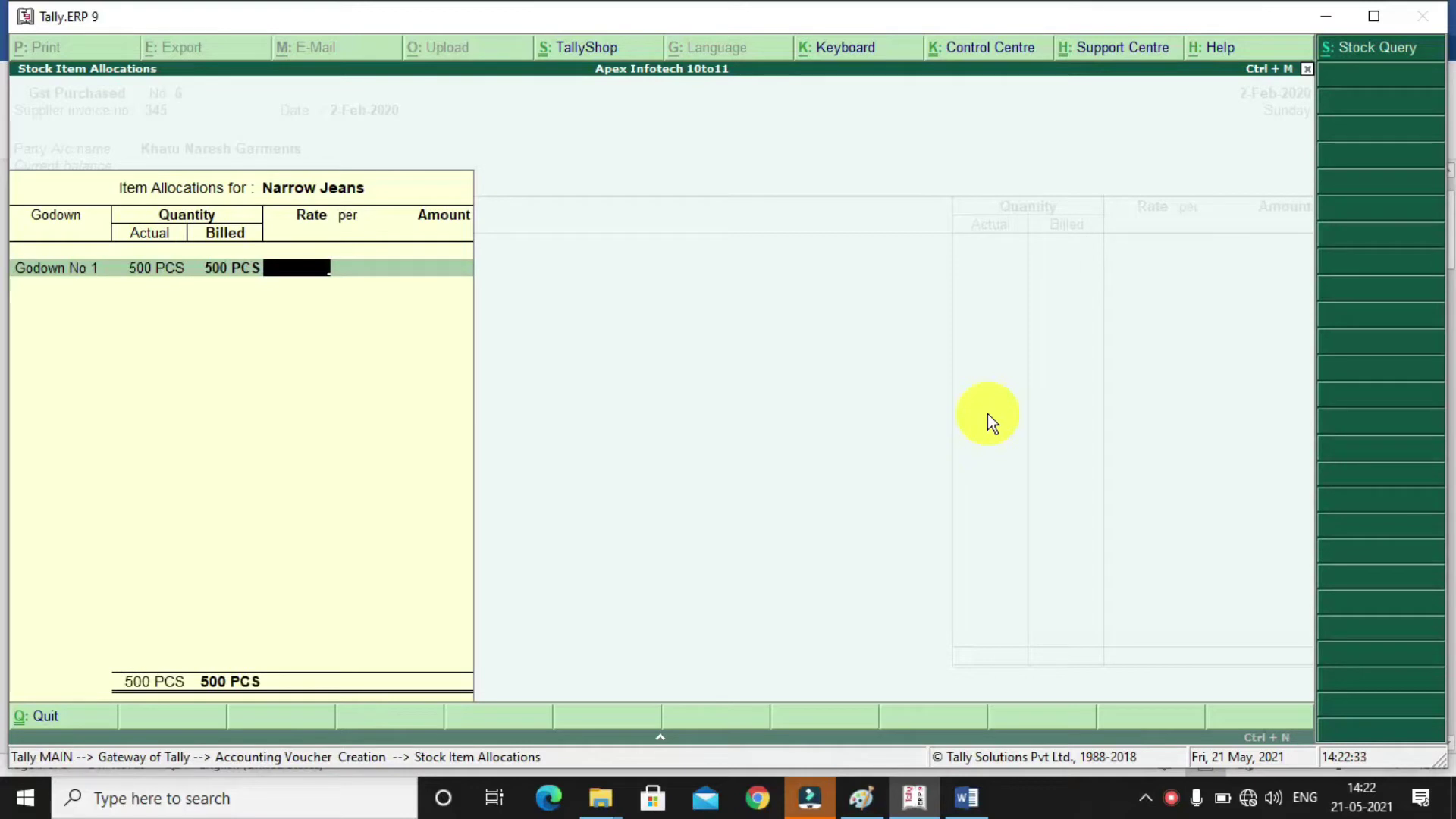
text(190.48)
key(Return)
key(Return)
key(Return)
key(Return)
key(Return)
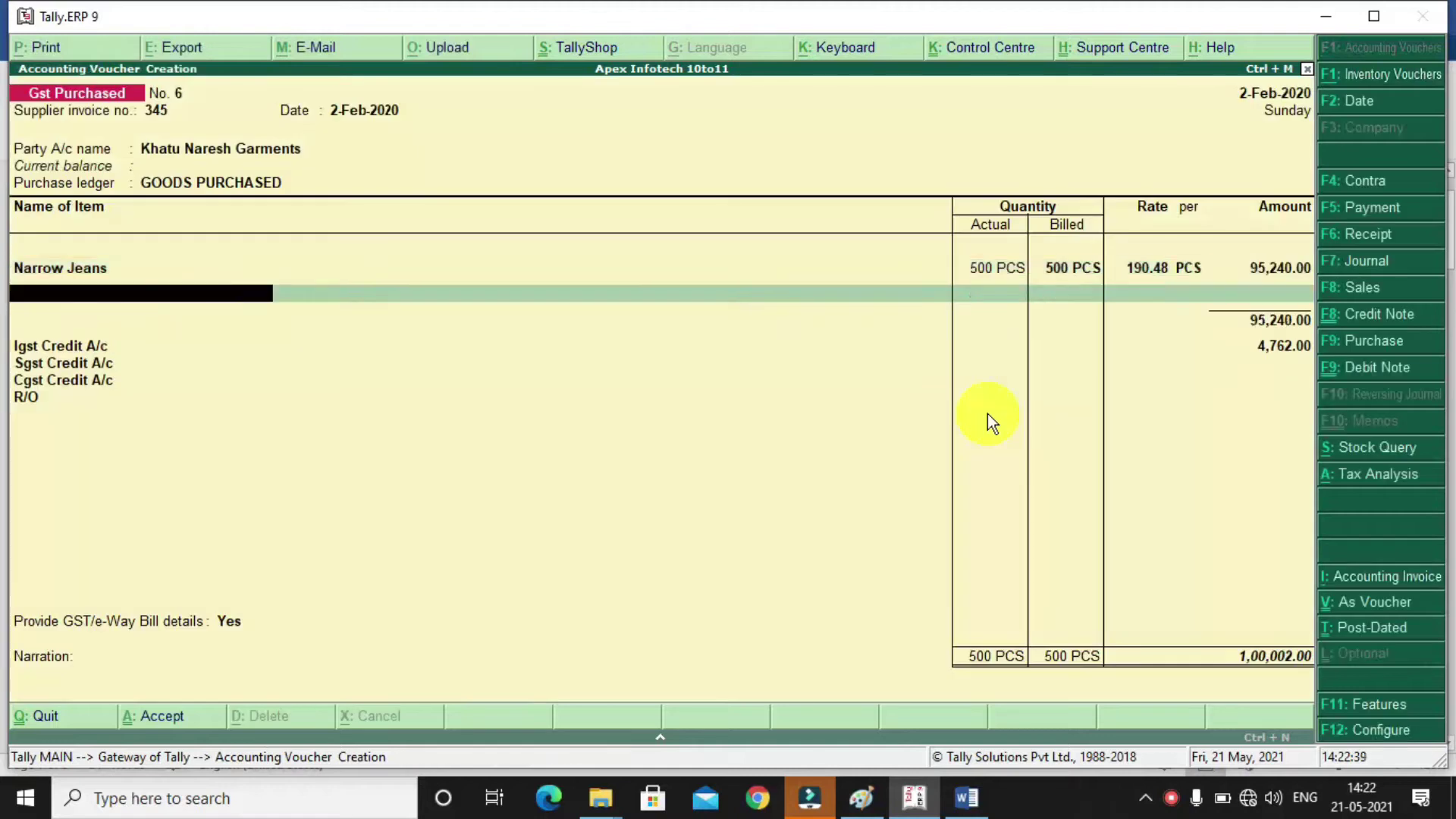
Add 500 PCS of Wide Jeans from Godown No 1 at 238.09 each
text(WIDE J)
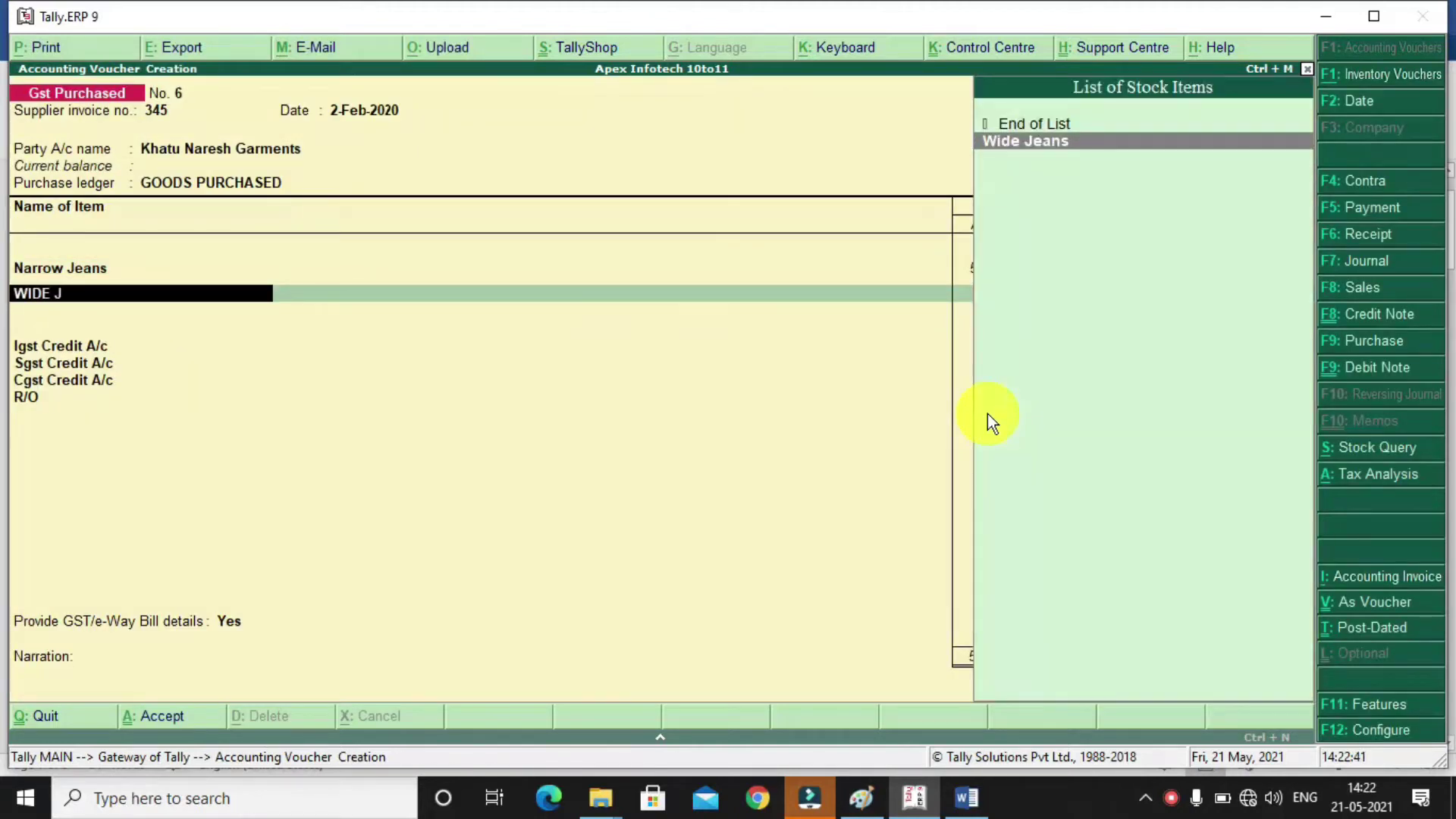
key(Return)
key(Return)
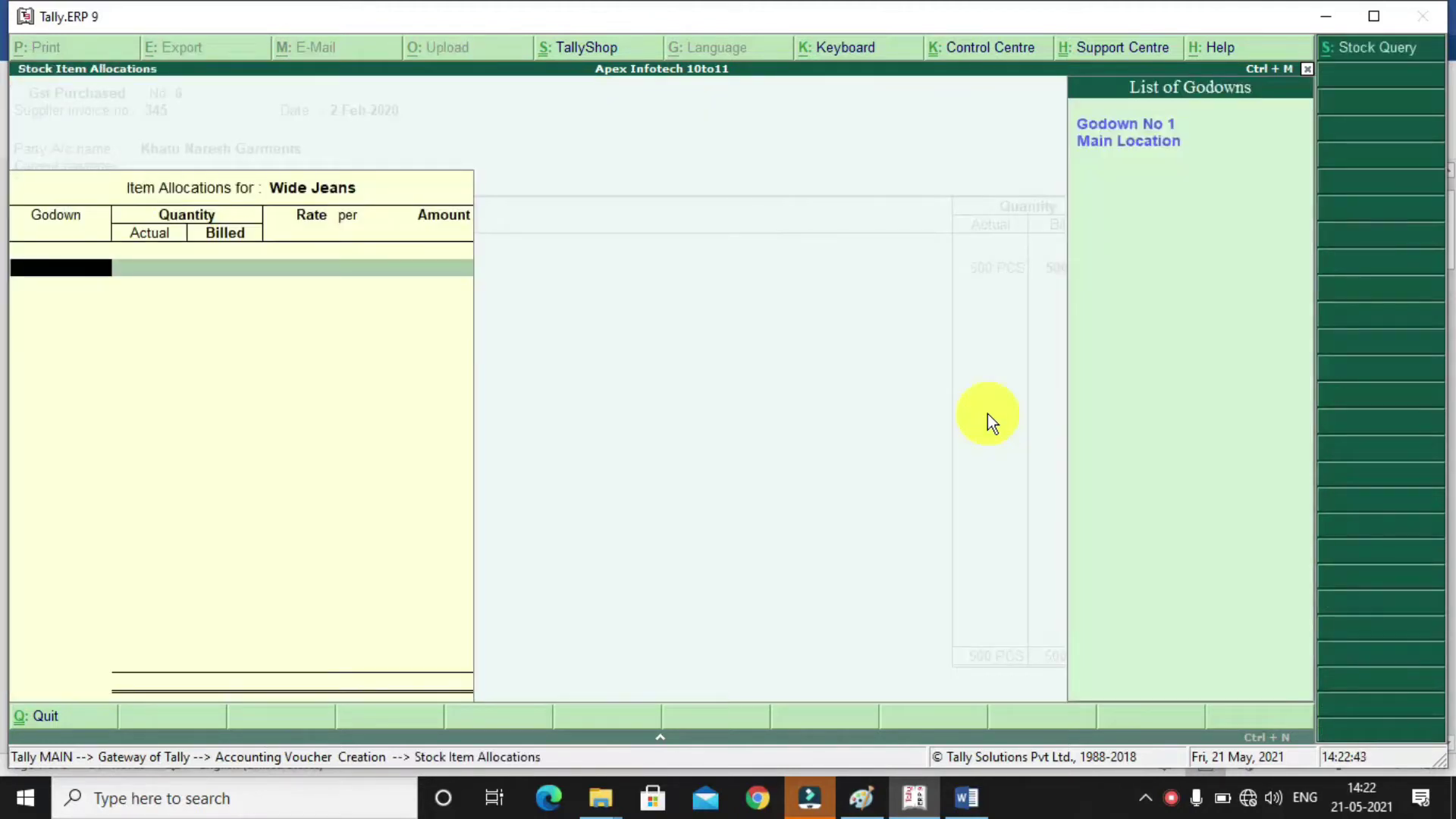
text(g)
key(Return)
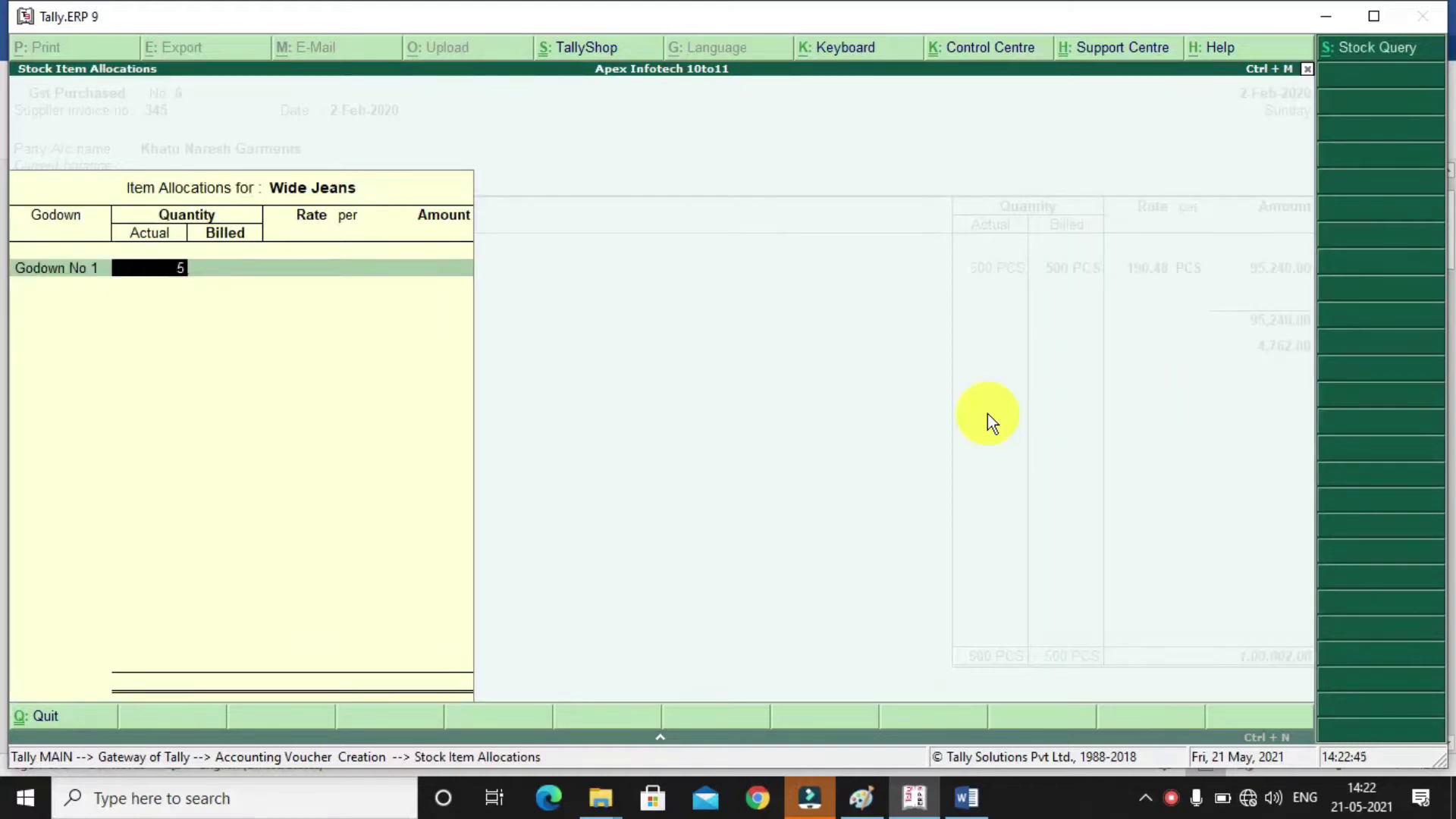
key(Return)
key(Return)
key(BackSpace)
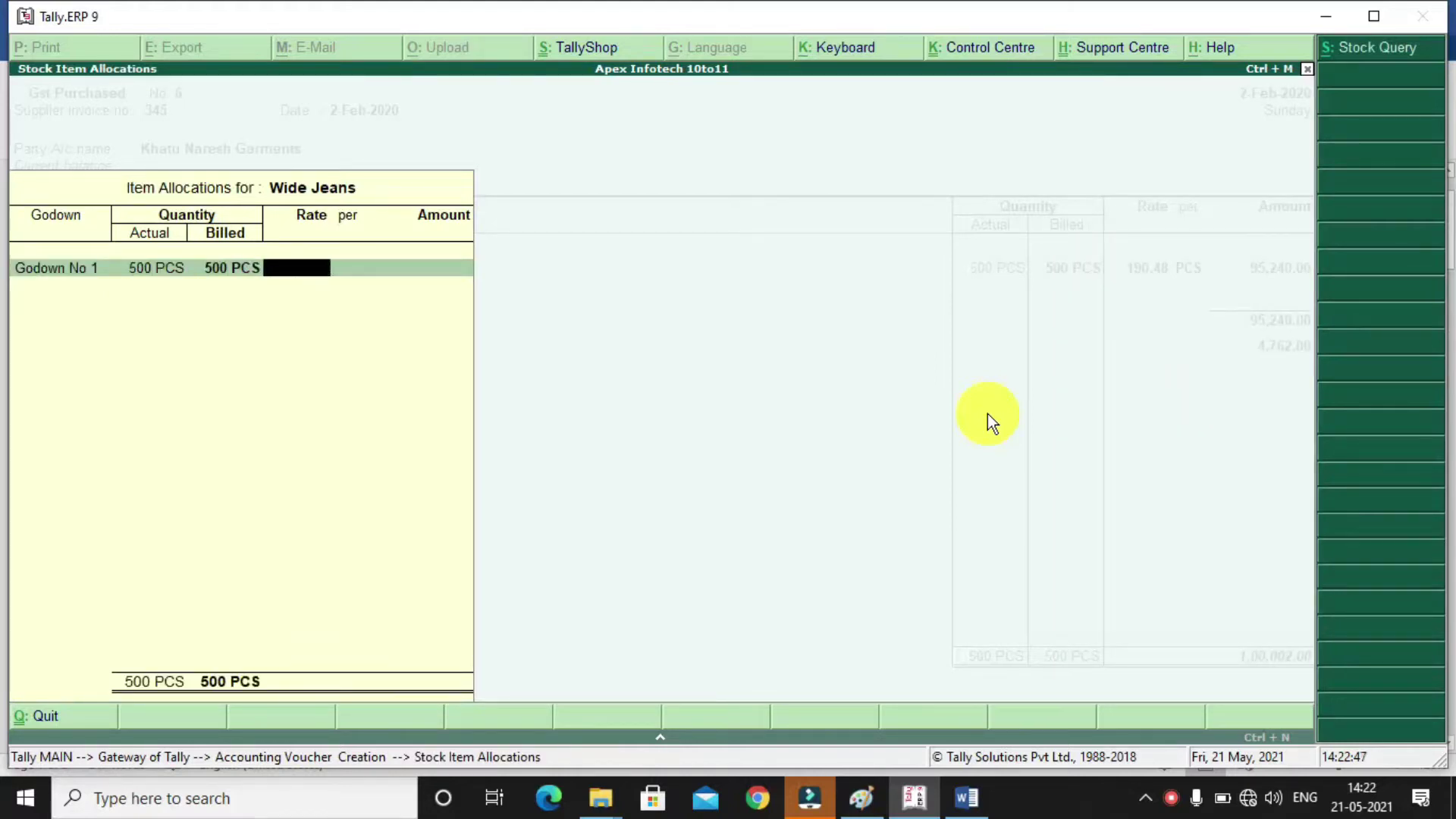
text(238.09)
key(Return)
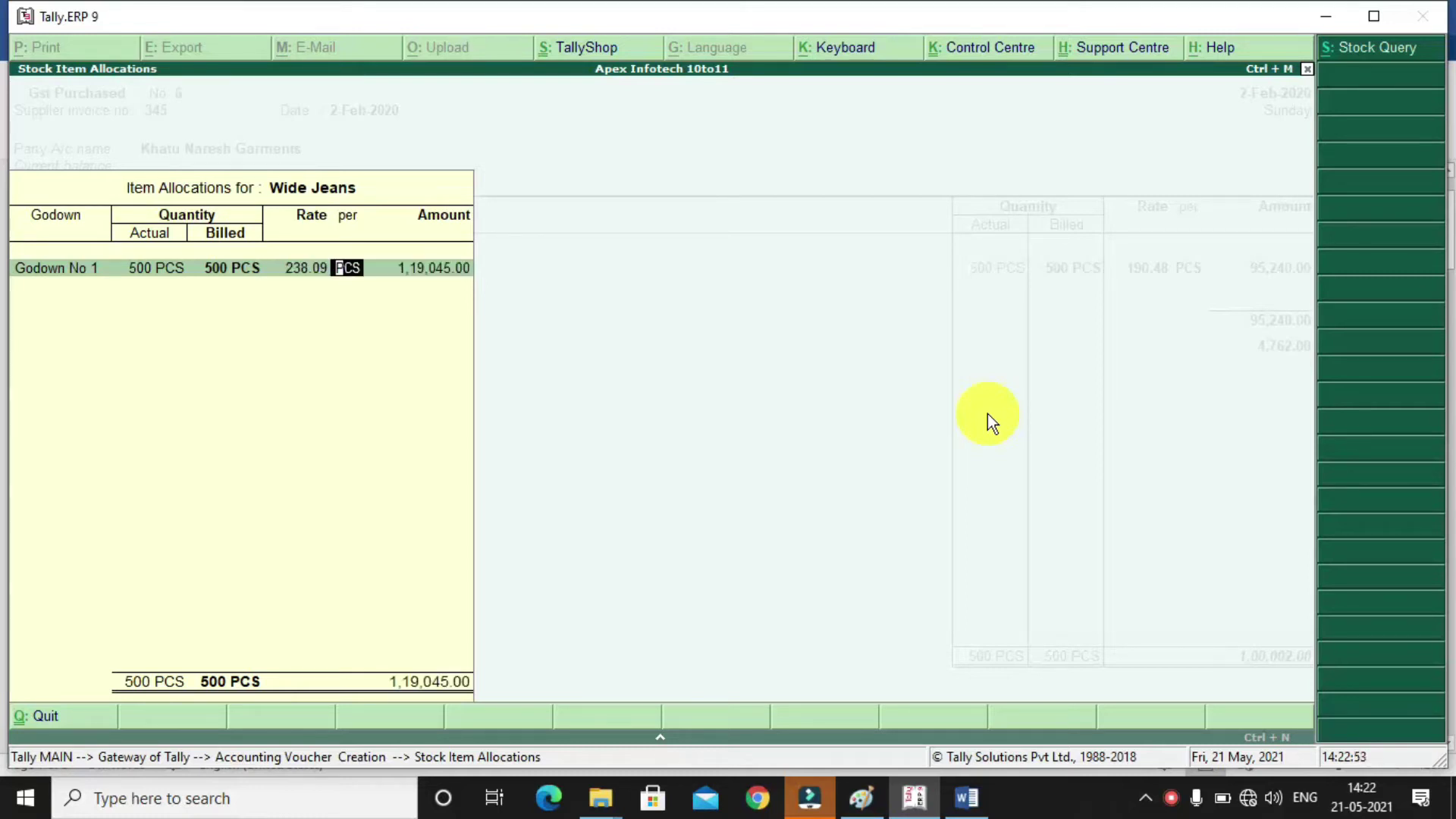
key(Return)
key(Return)
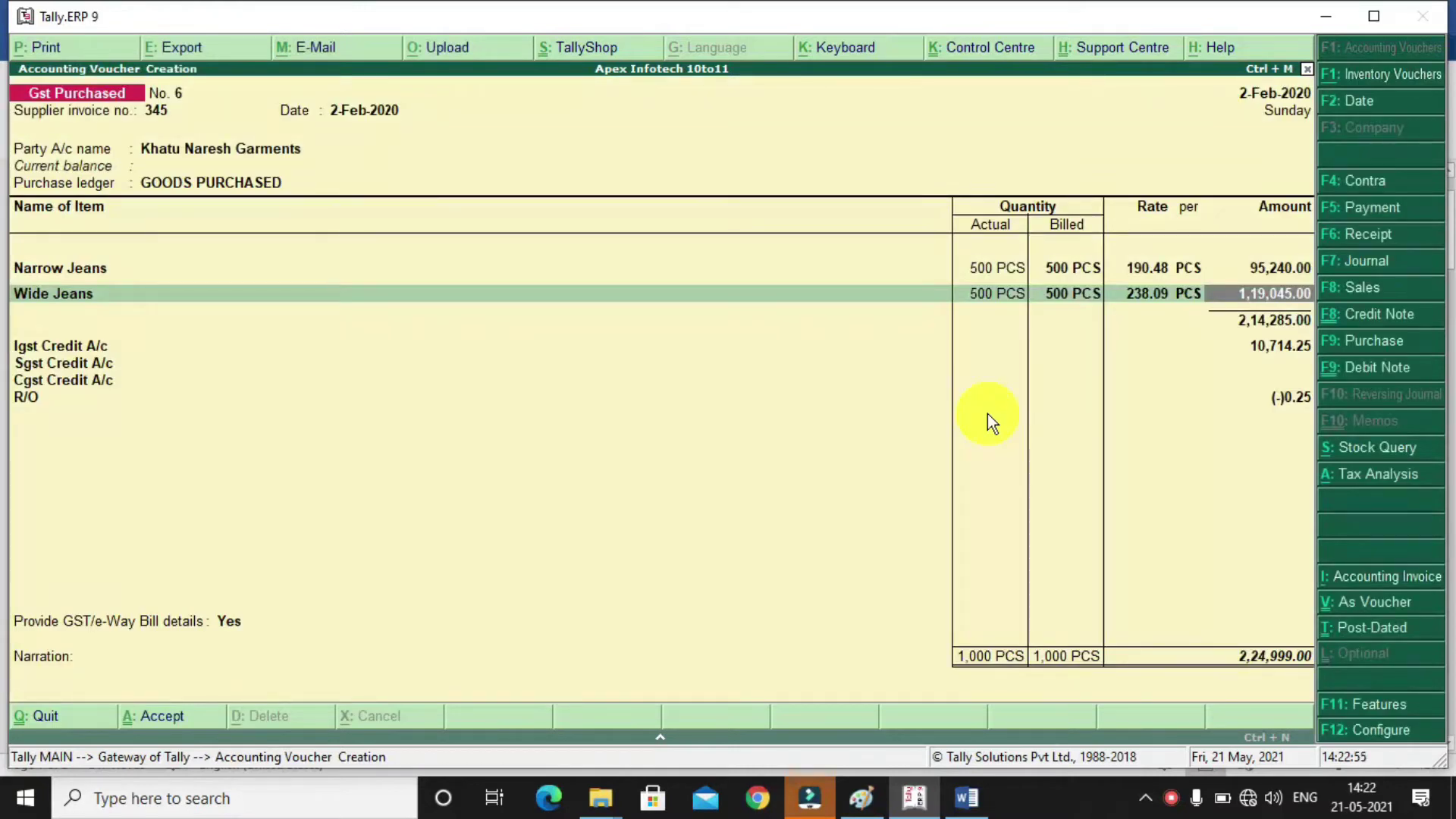
key(Return)
Set round-off to 0.75, decline GST/e-Way Bill details, fill bill-wise details and save
key(Return)
key(Return)
key(Return)
key(Return)
key(Return)
key(Return)
key(Return)
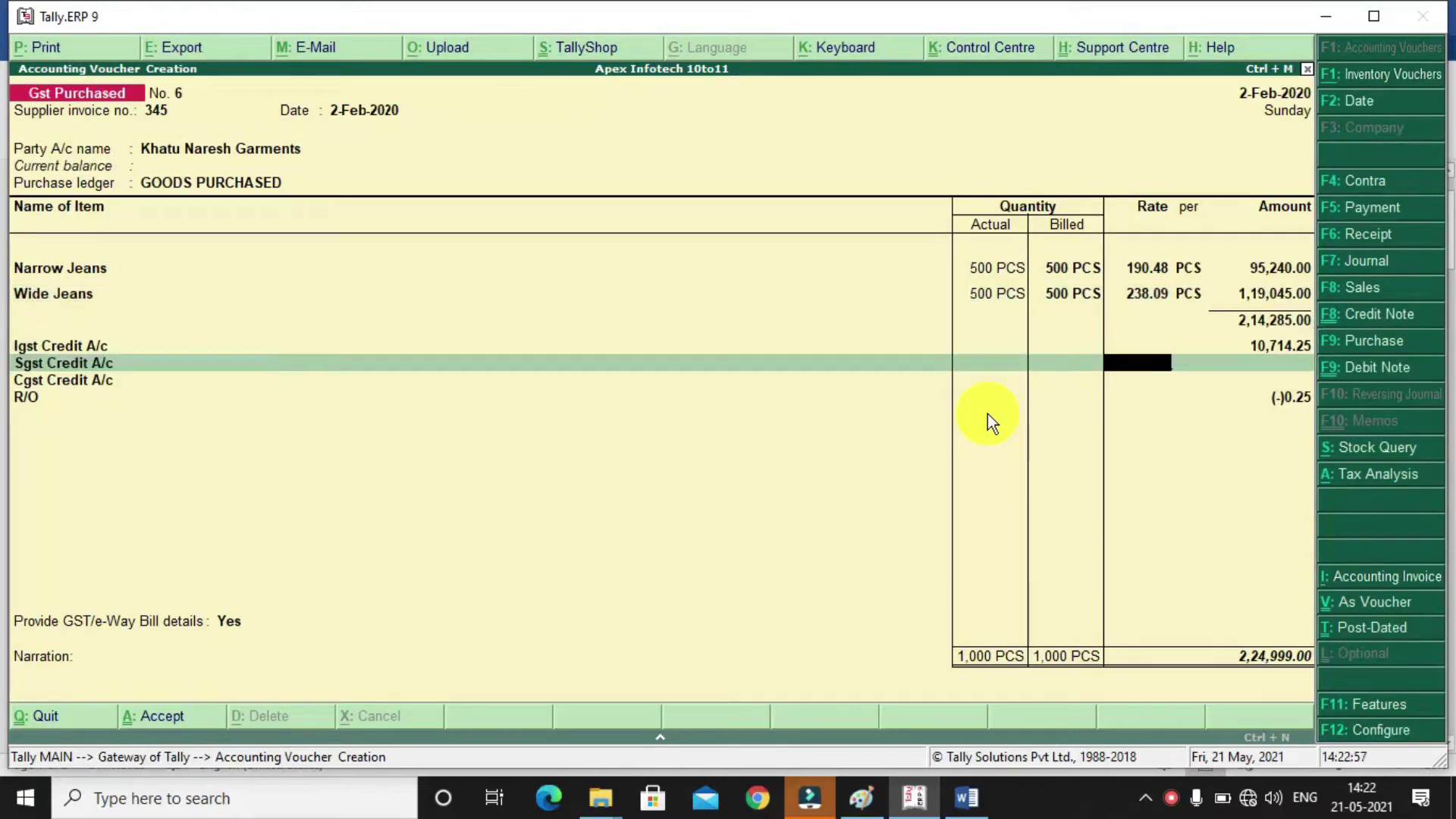
key(Return)
key(Return)
key(Return)
key(Return)
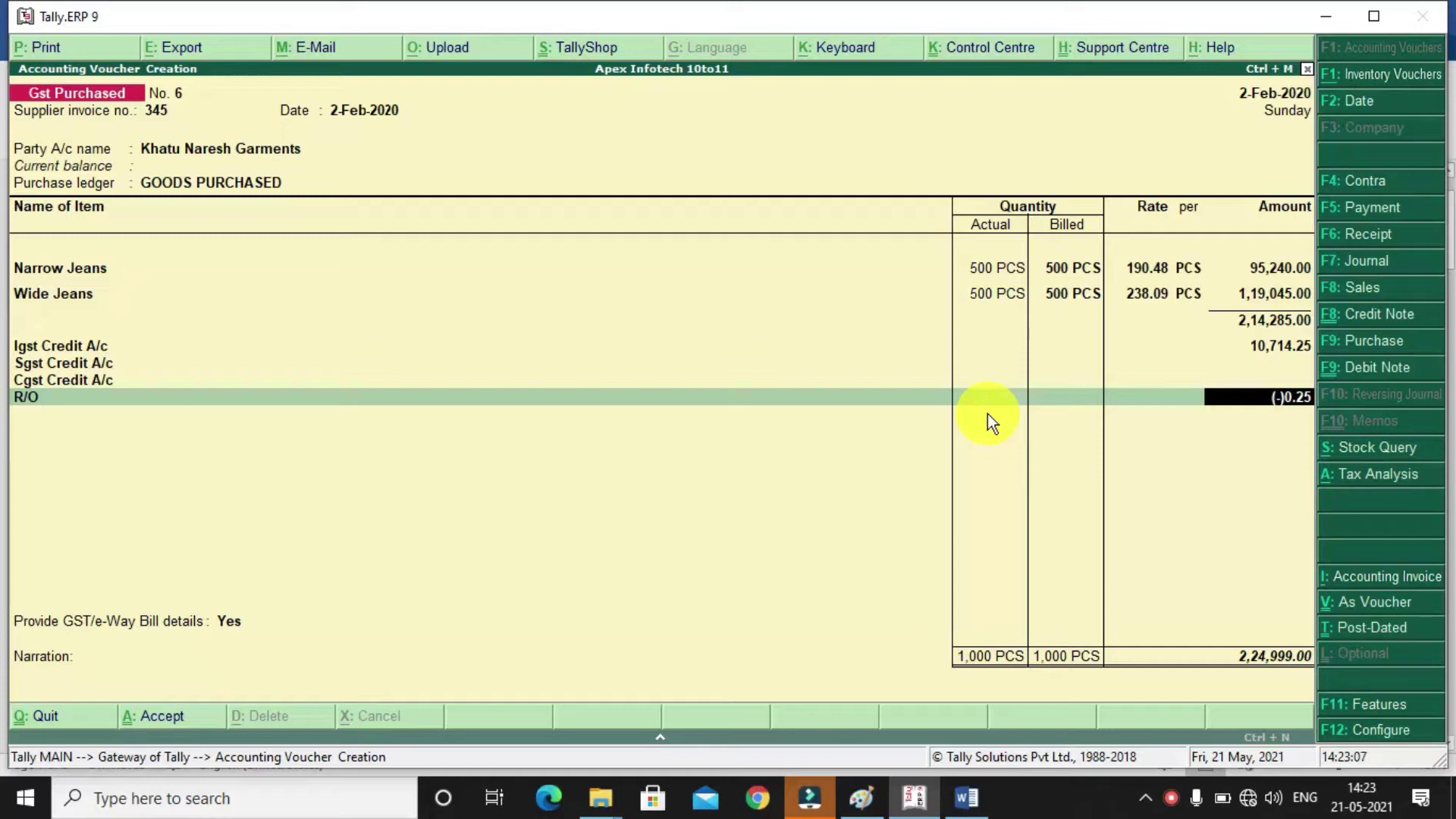
text(.75)
key(Return)
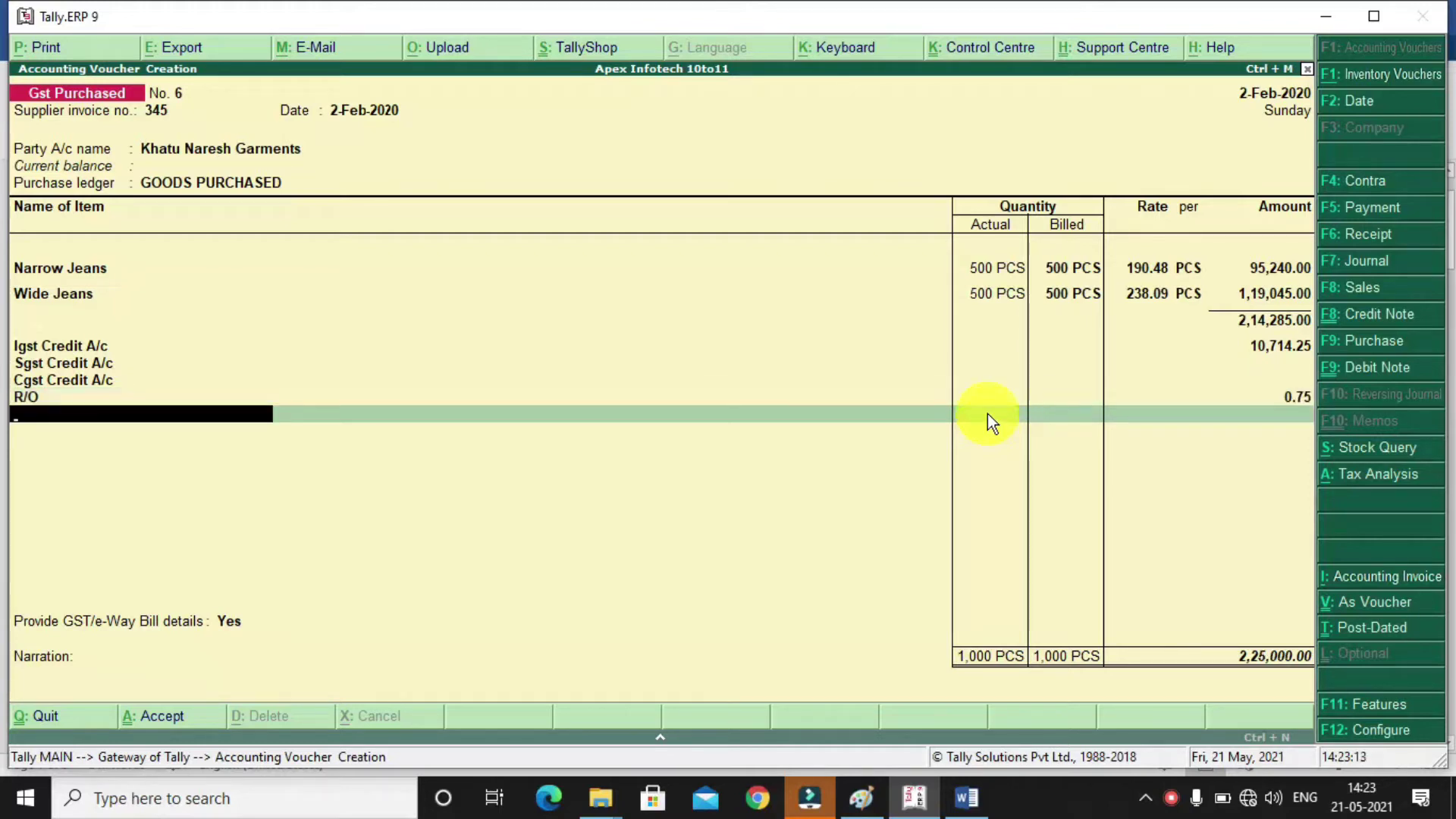
key(Return)
key(Up)
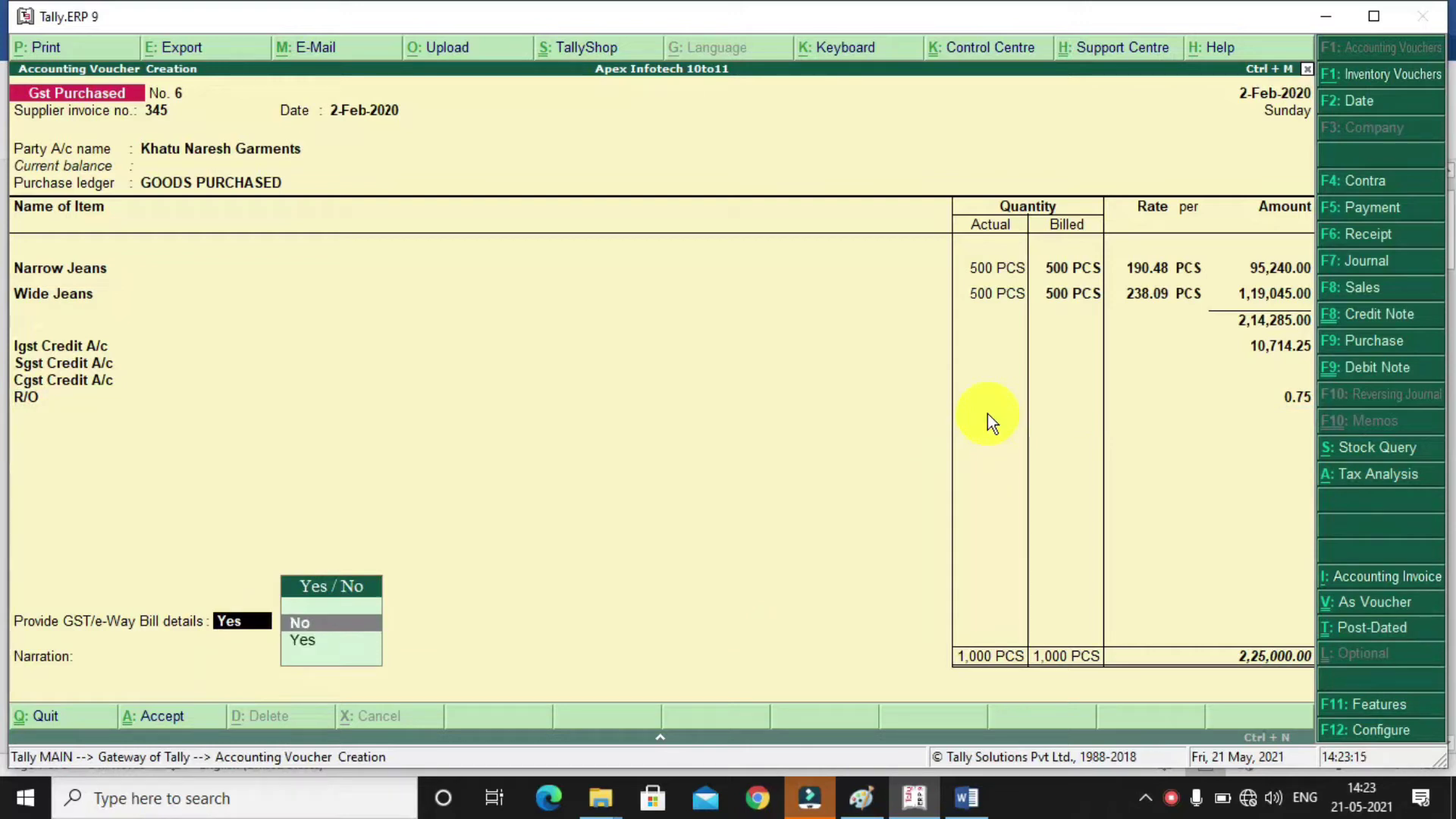
key(Return)
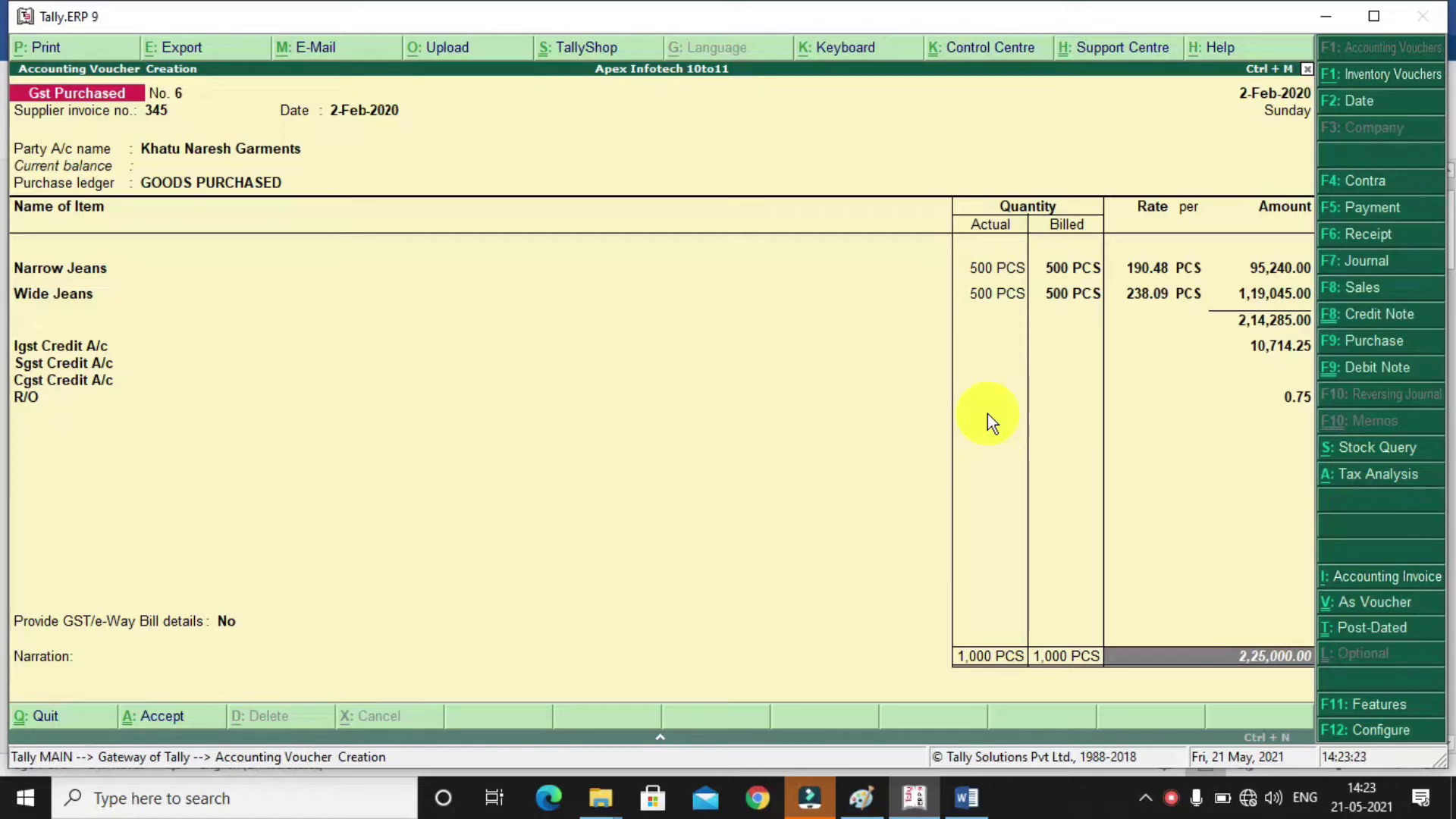
key(Return)
key(Return)
key(Return)
key(Return)
key(Return)
key(Return)
key(Return)
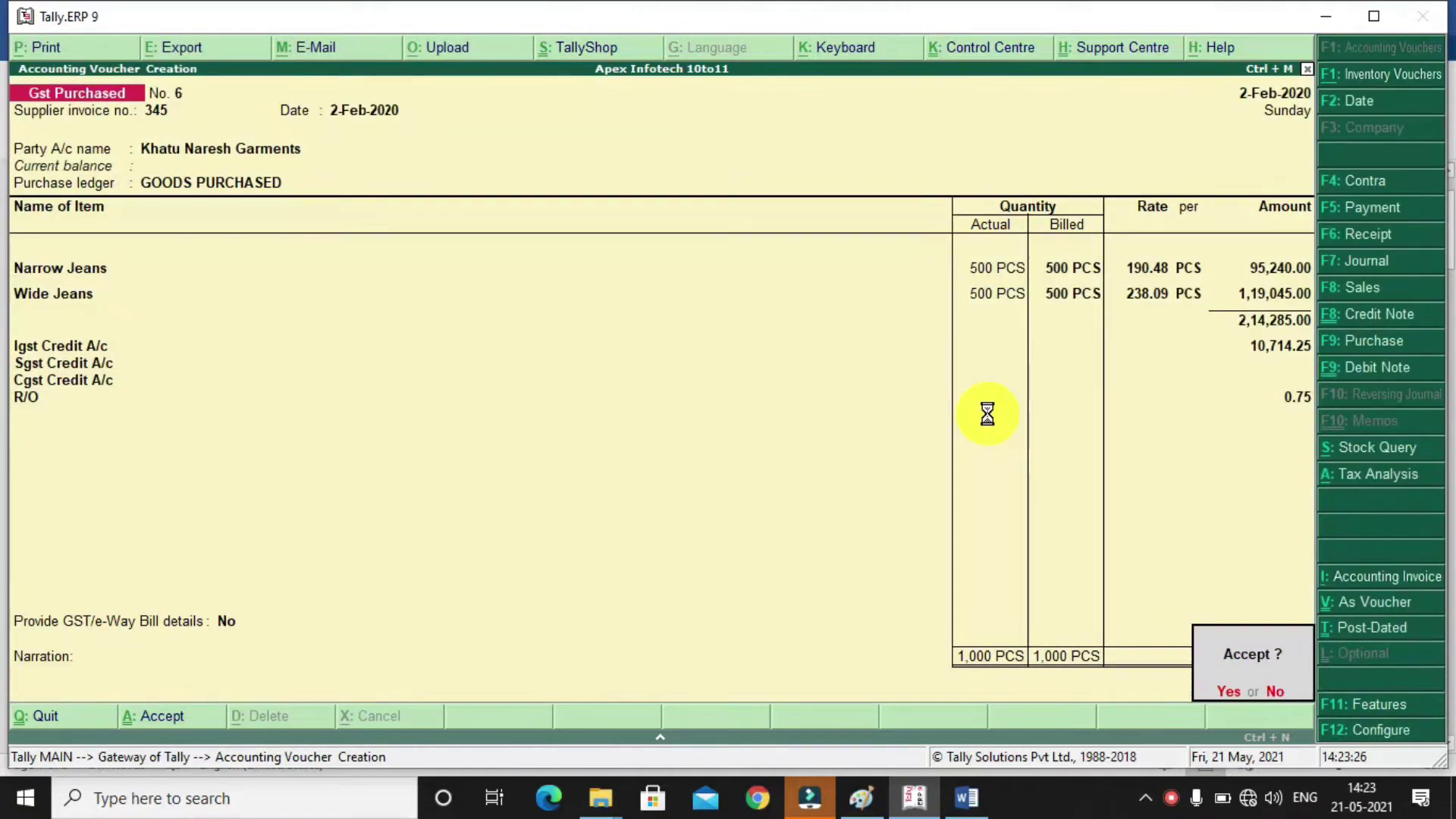
key(Return)
key(alt+F7)
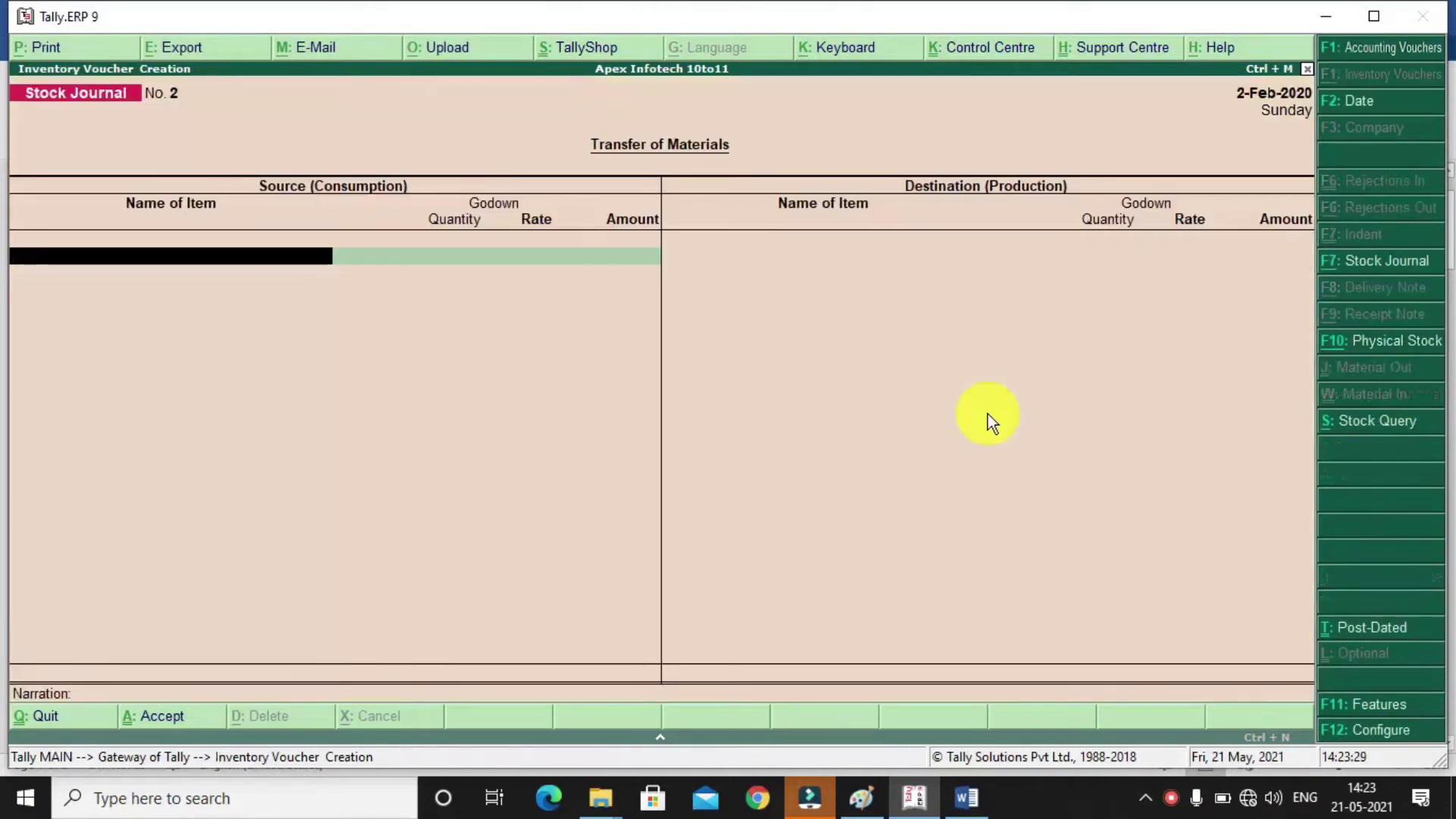
Leave the empty stock journal and bring up Inventory Features under F11 Company Features
key(Escape)
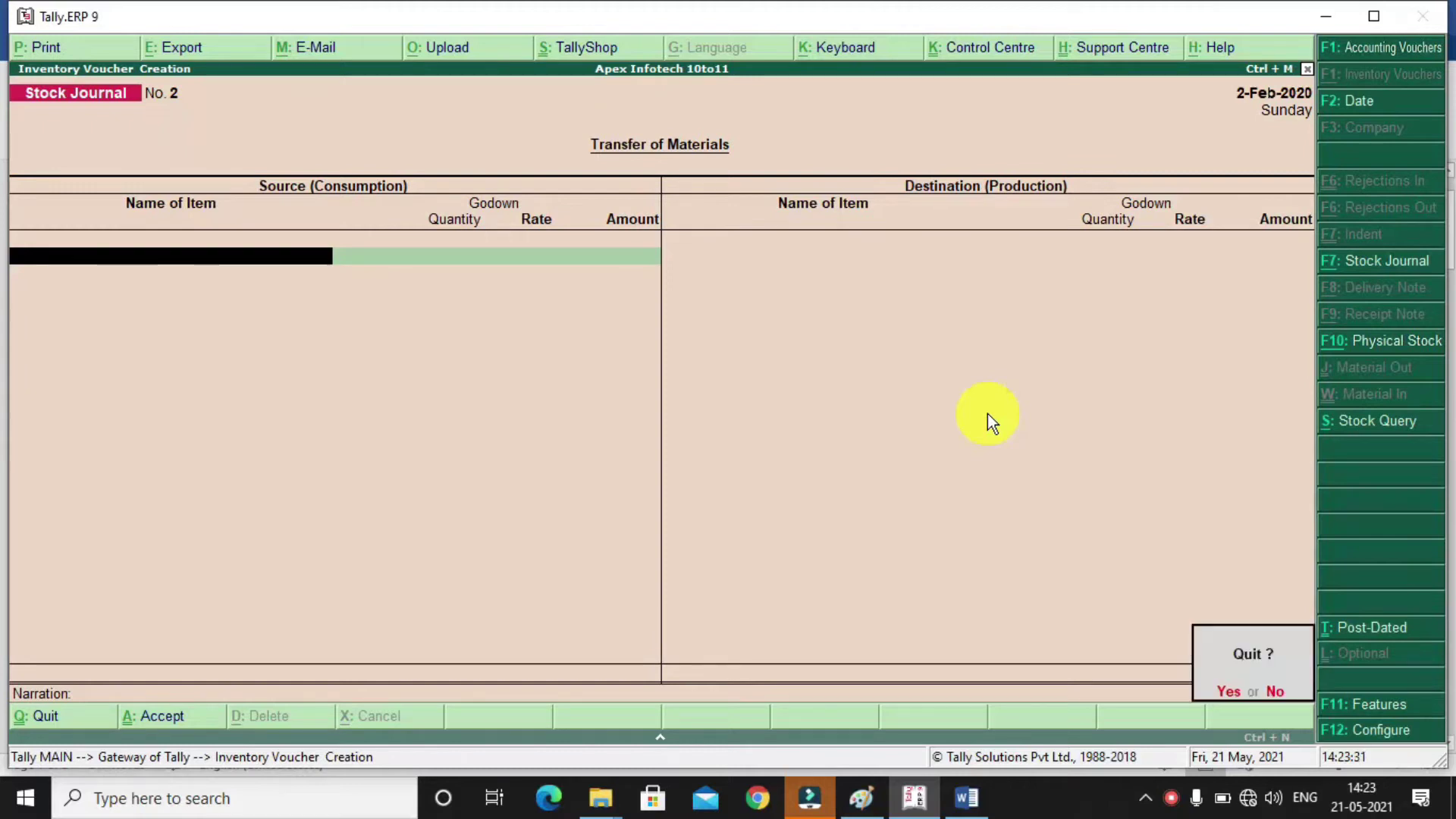
key(Return)
key(Up)
key(Up)
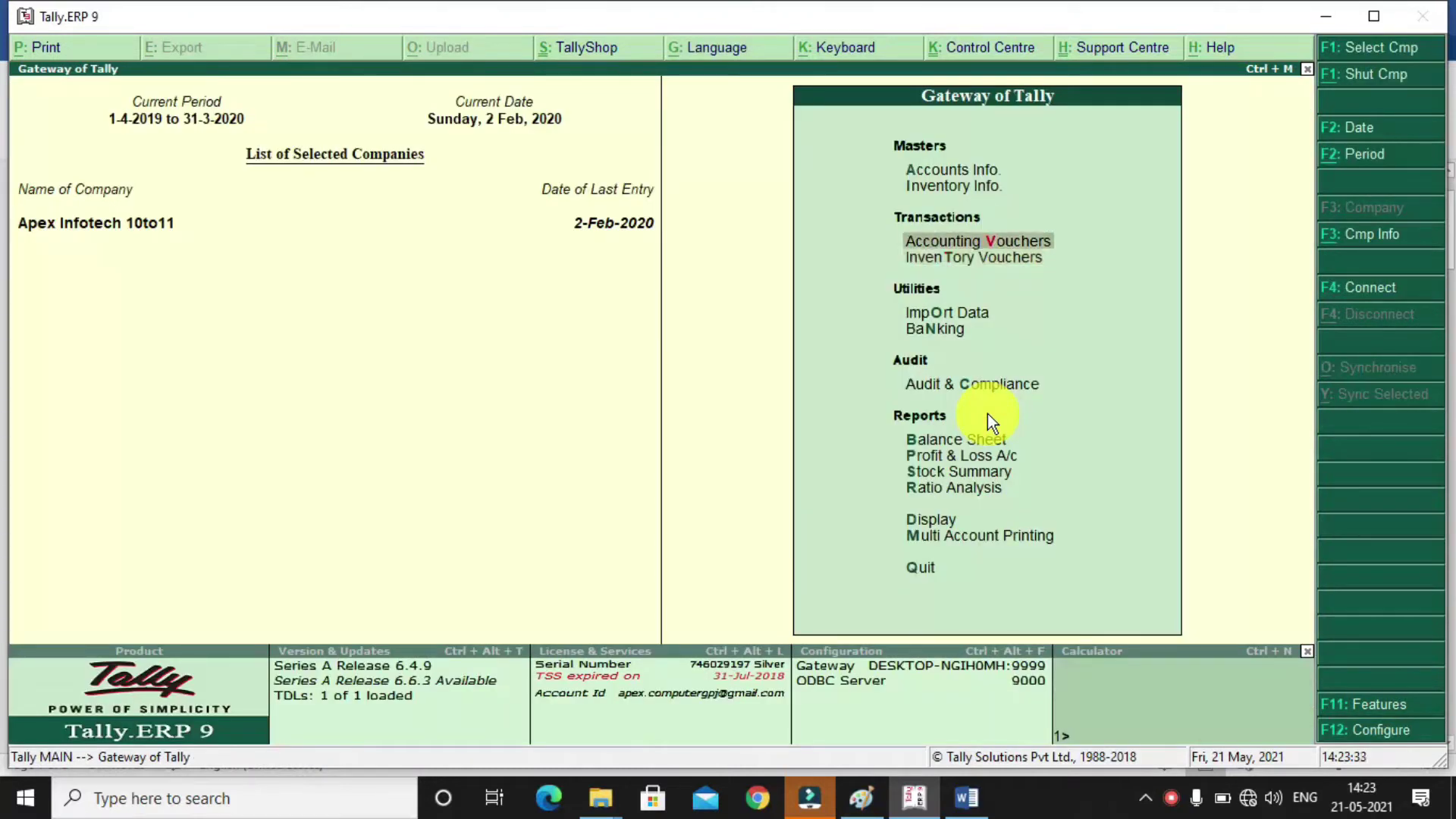
key(Return)
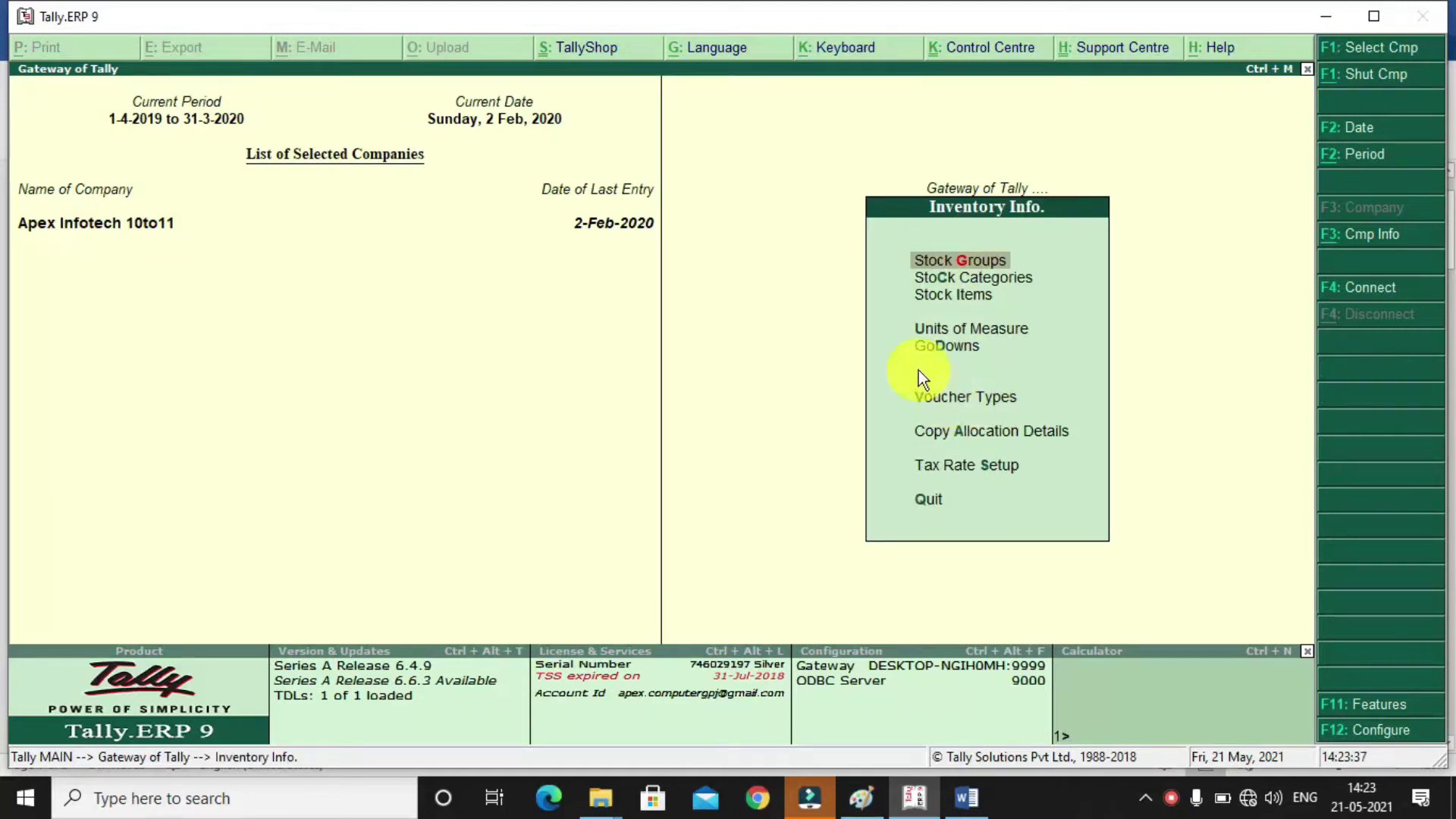
key(Escape)
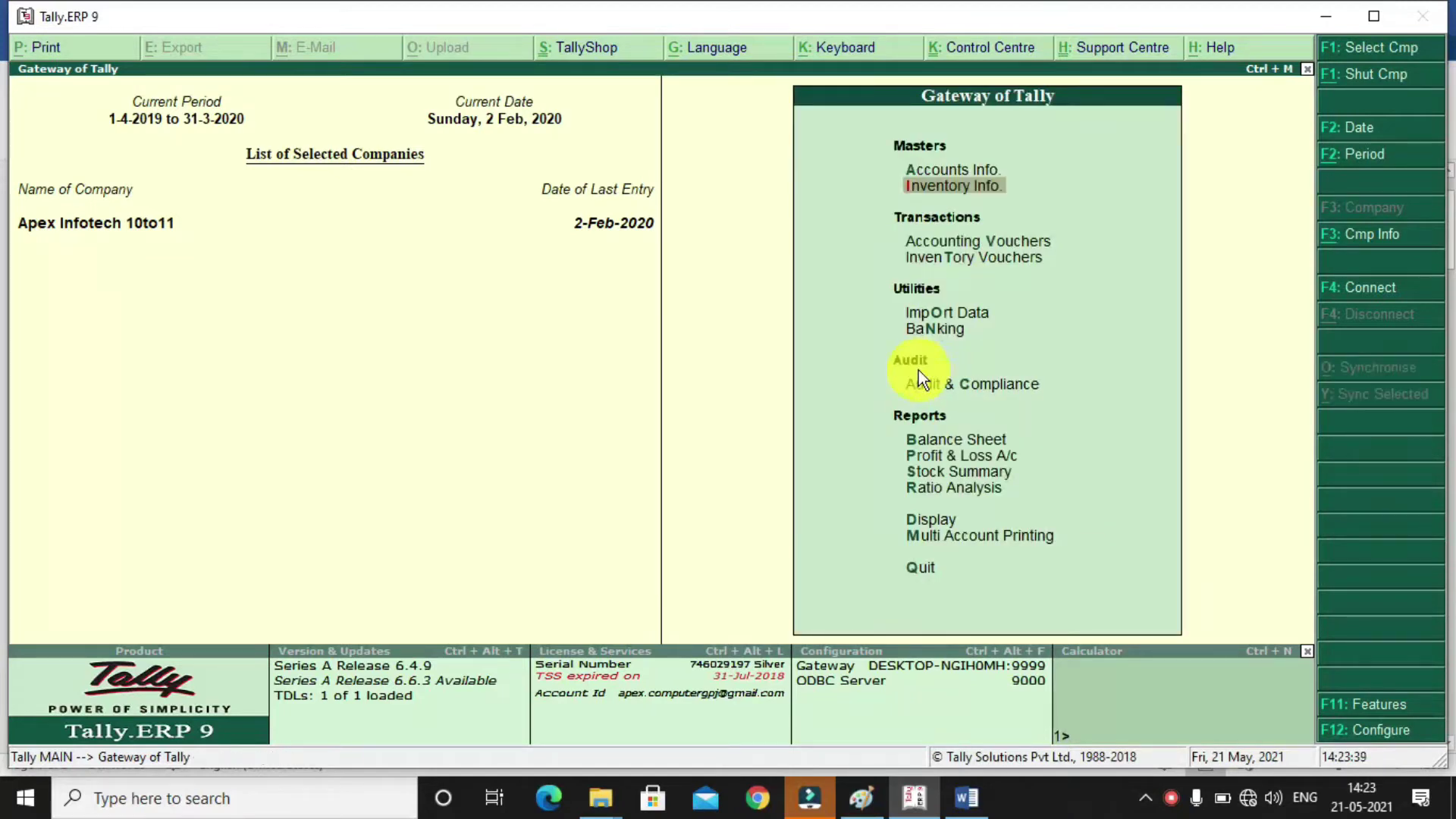
key(F11)
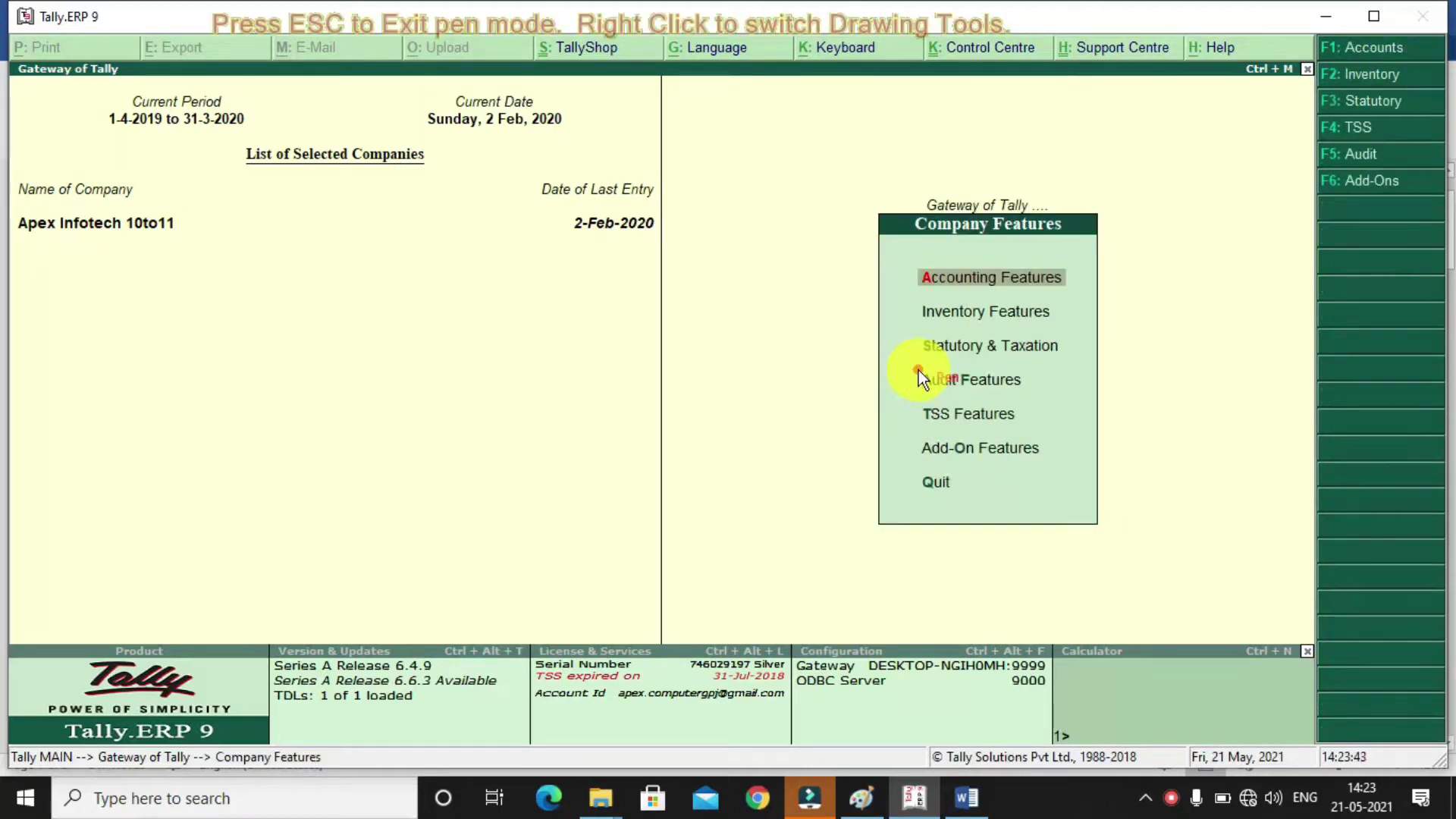
key(i)
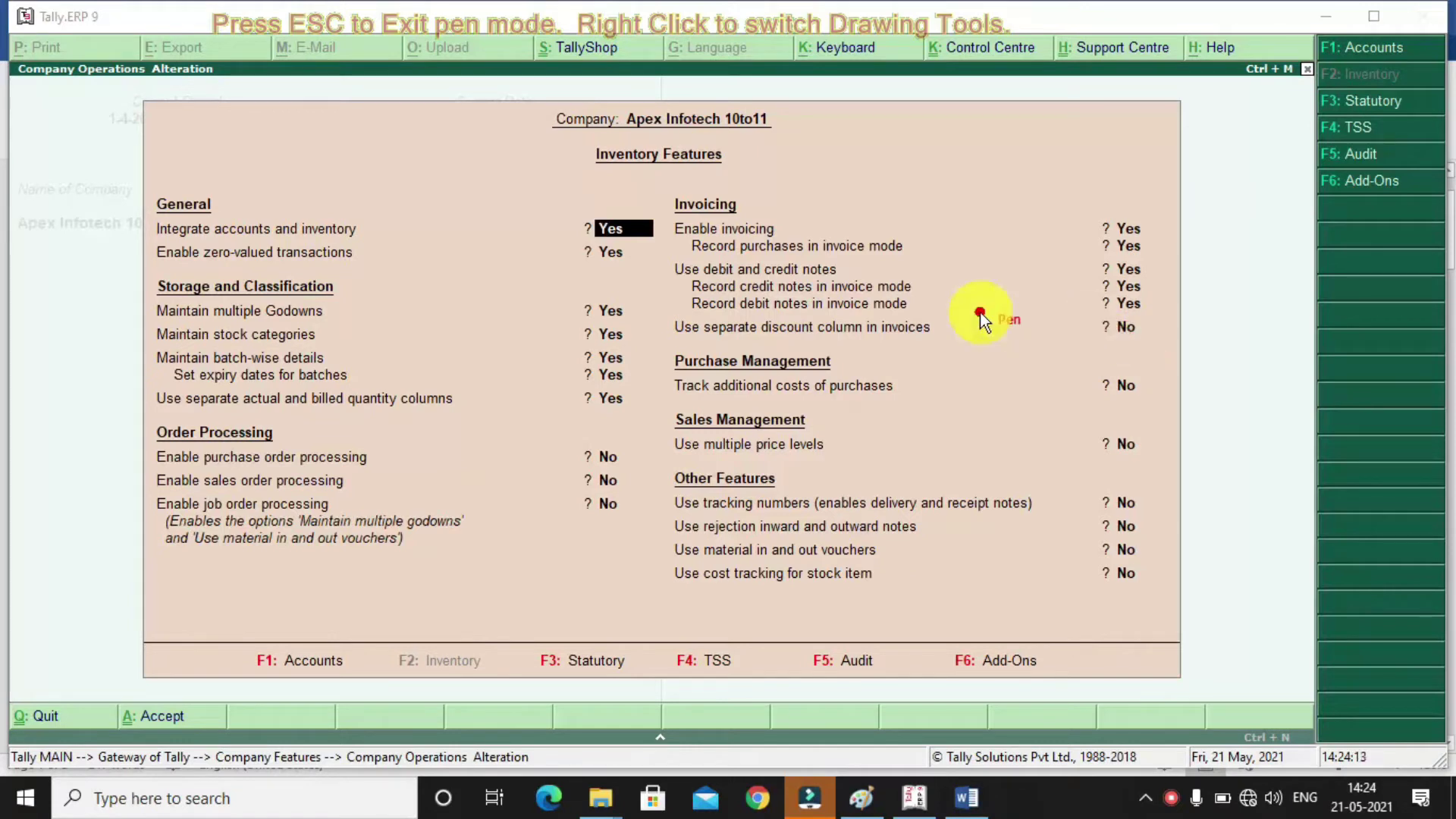
Enable the separate discount column and multiple price levels Wholesaler and Retailer
key(Escape)
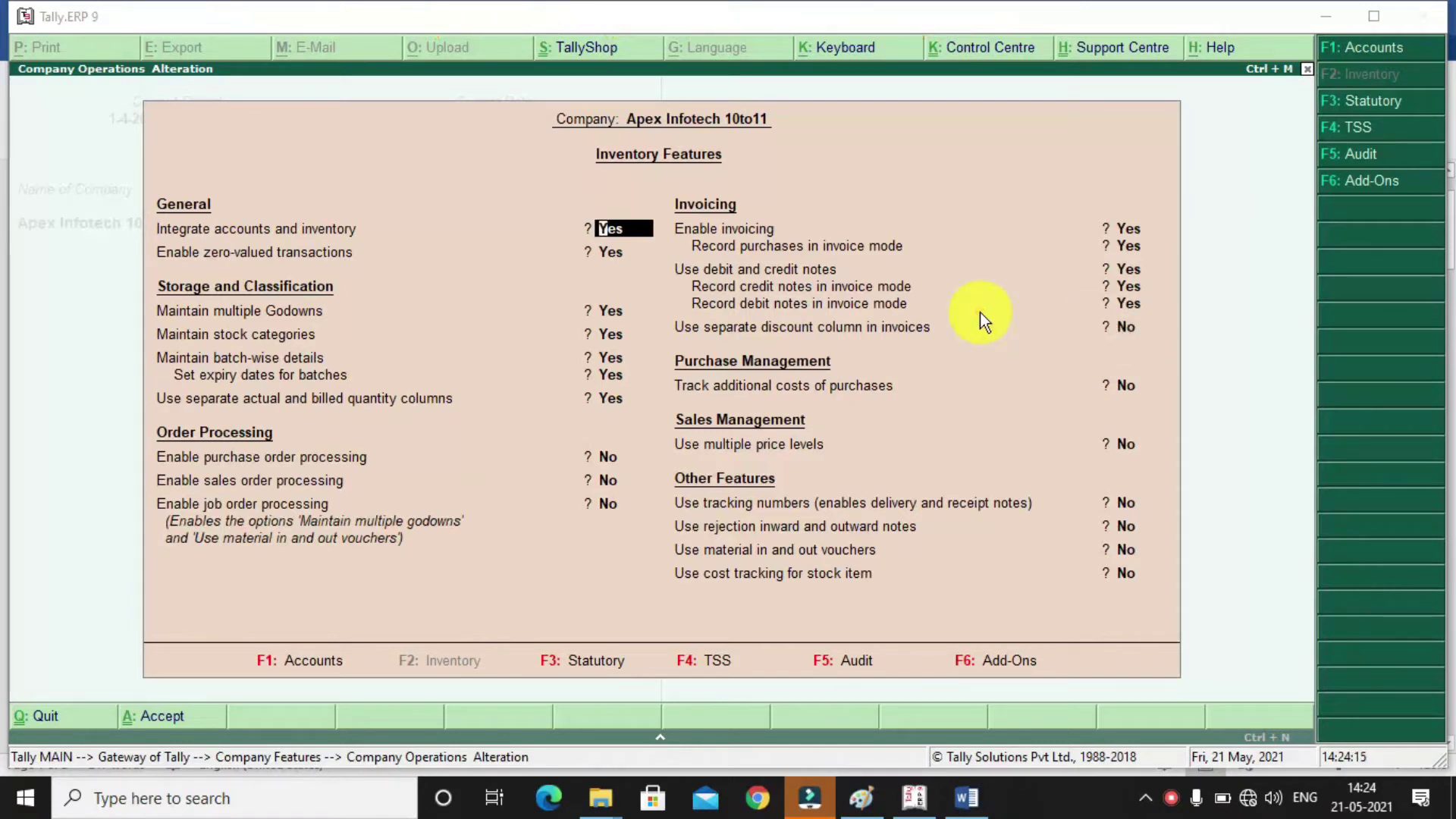
click(1130, 327)
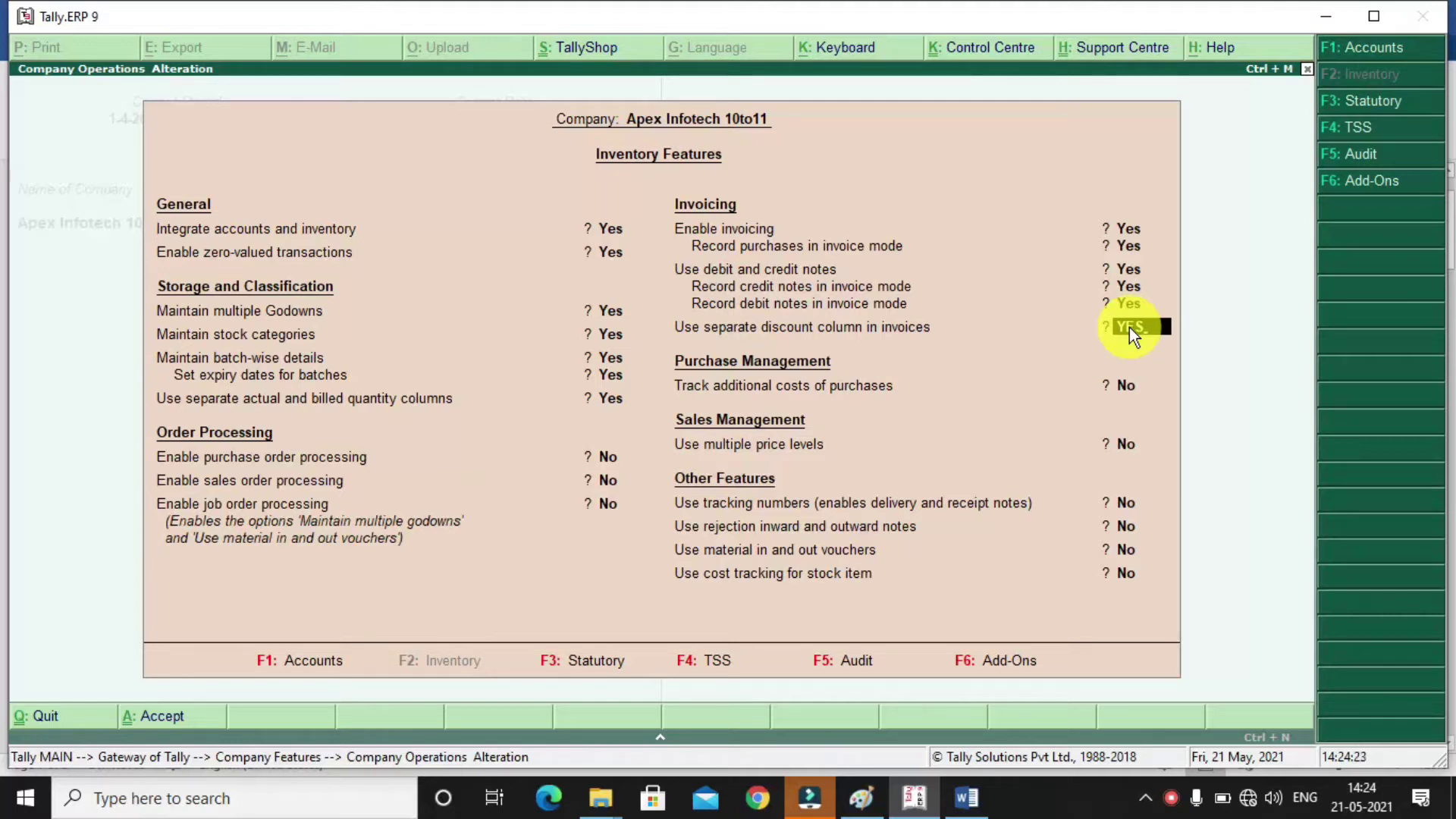
key(Return)
key(Return)
text(YES)
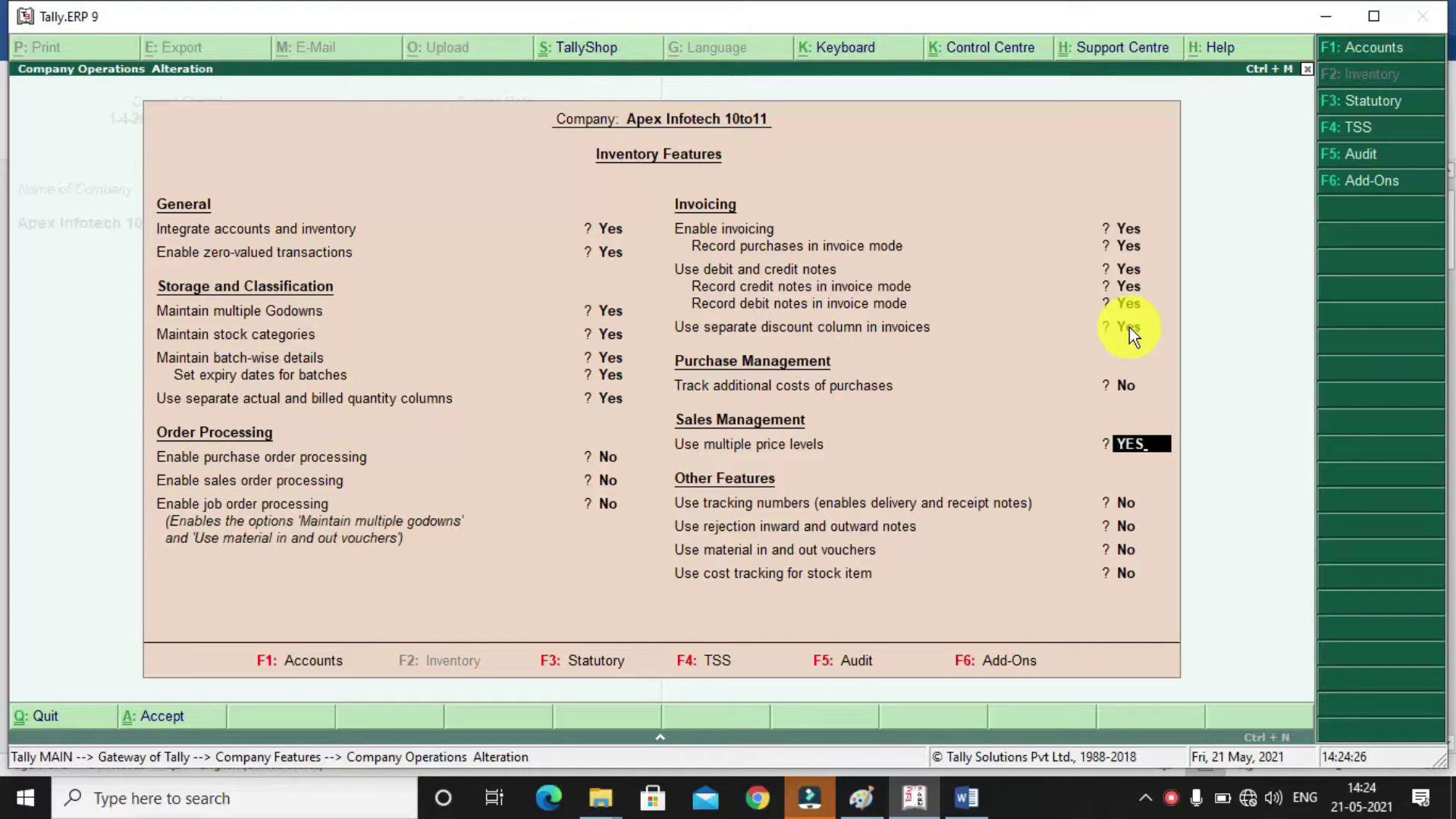
key(Return)
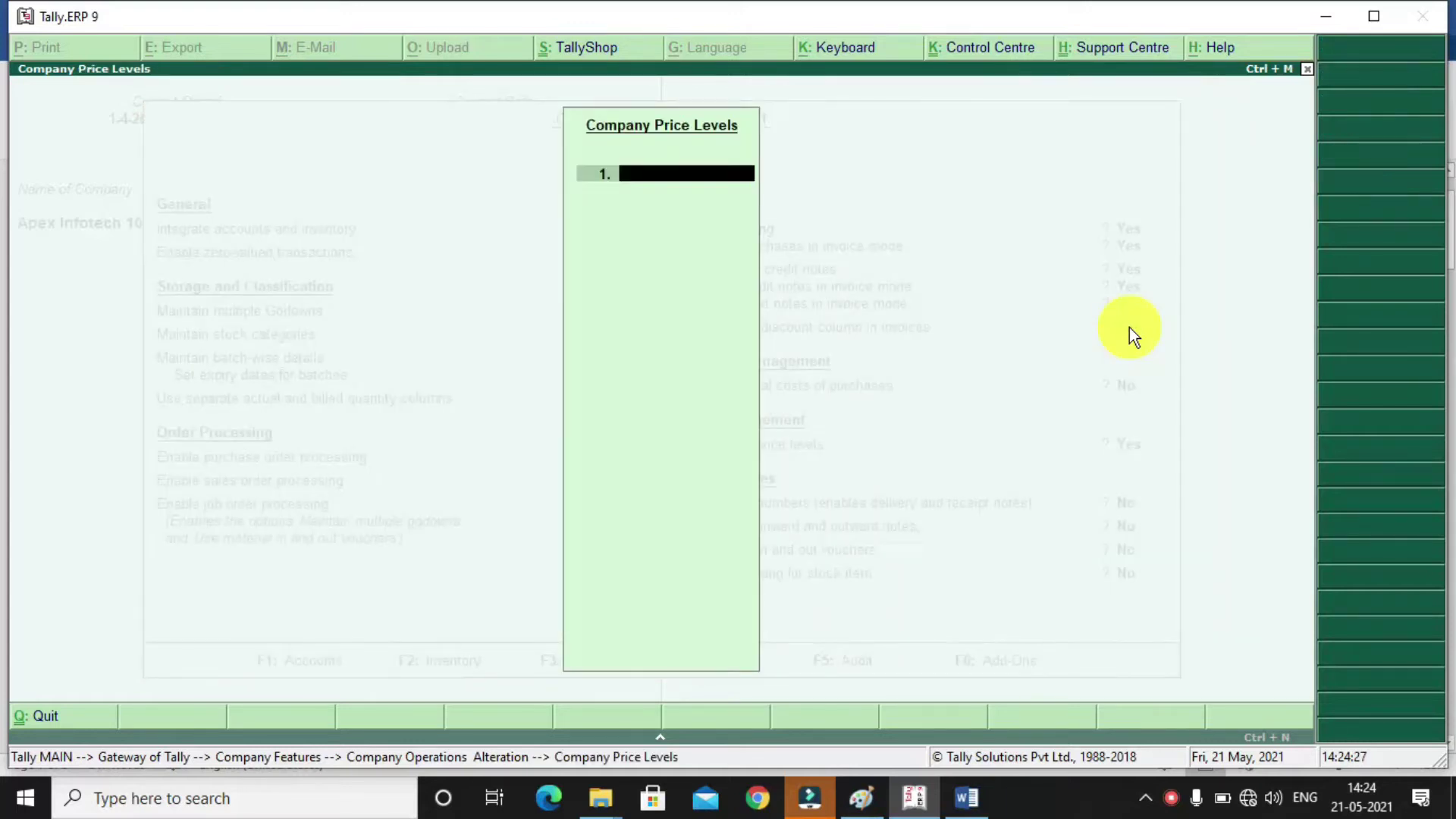
text(WHLO)
key(BackSpace)
key(BackSpace)
key(BackSpace)
text(holesaler)
key(Return)
text(Ret)
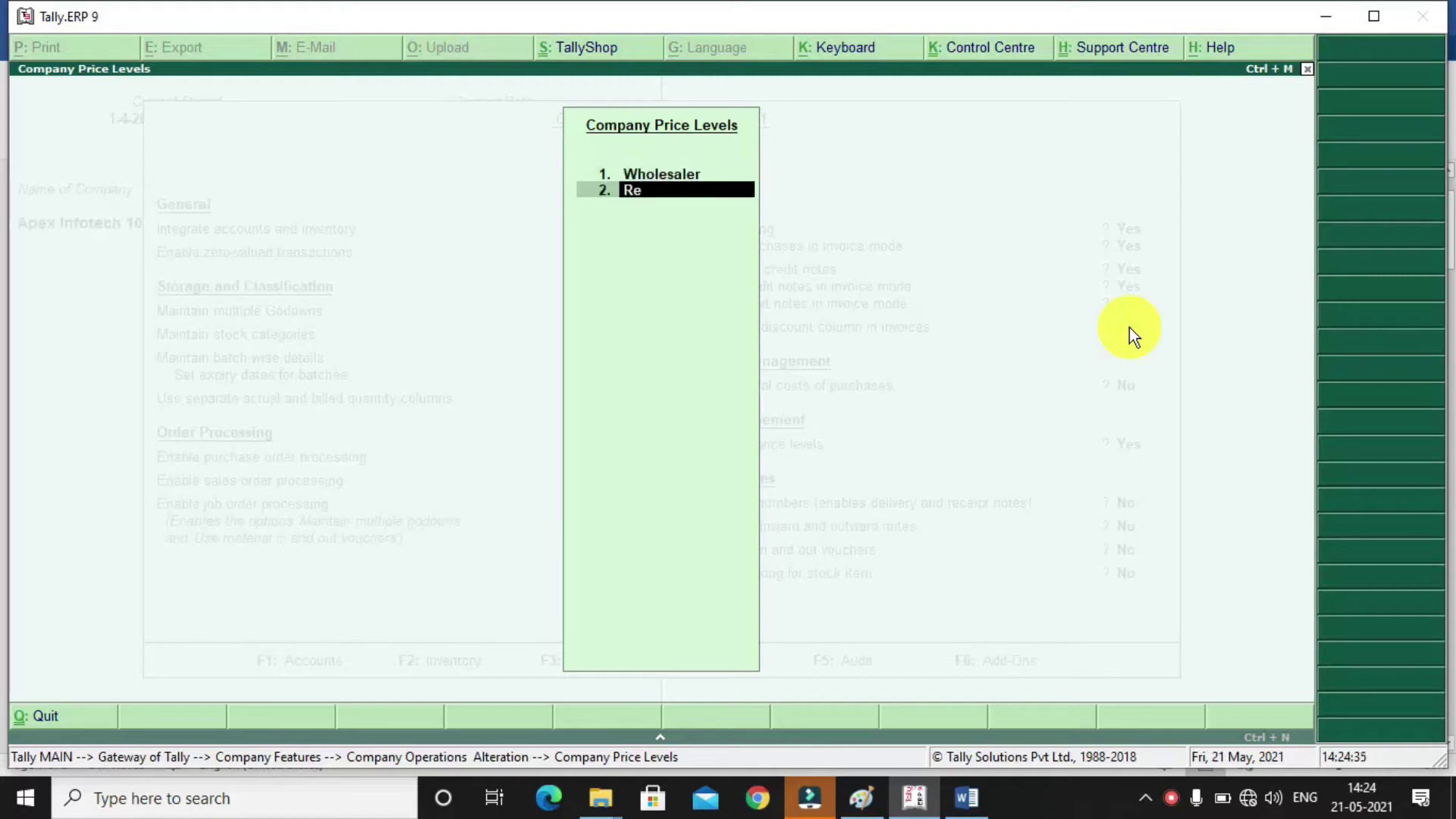
text(ailer)
key(Return)
key(Return)
key(Return)
key(Return)
key(Return)
key(Return)
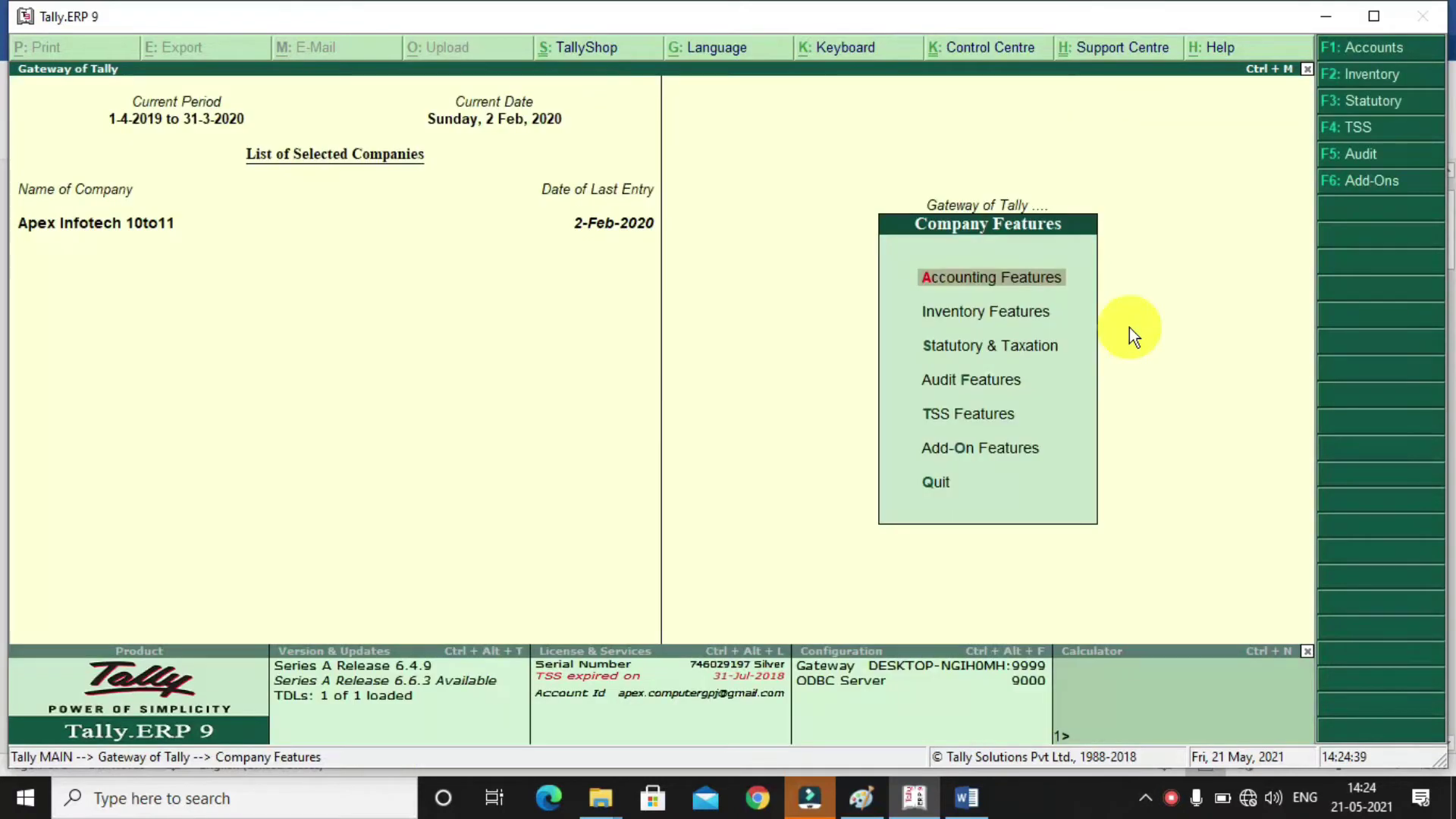
Start a stock-group price list for Jeans at the Wholesaler price level
key(Escape)
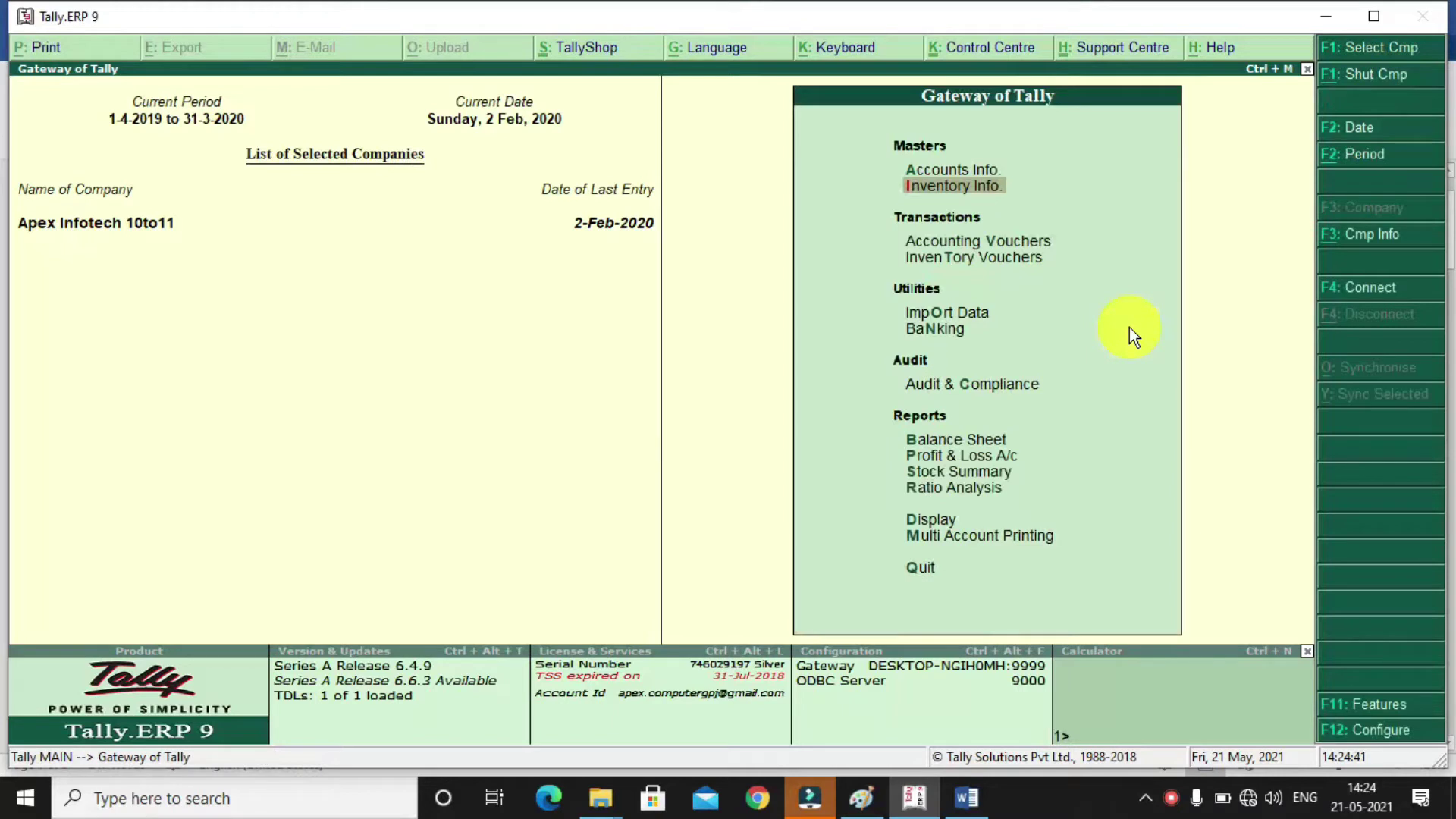
key(Return)
key(Down)
key(Down)
key(Down)
key(Down)
key(Down)
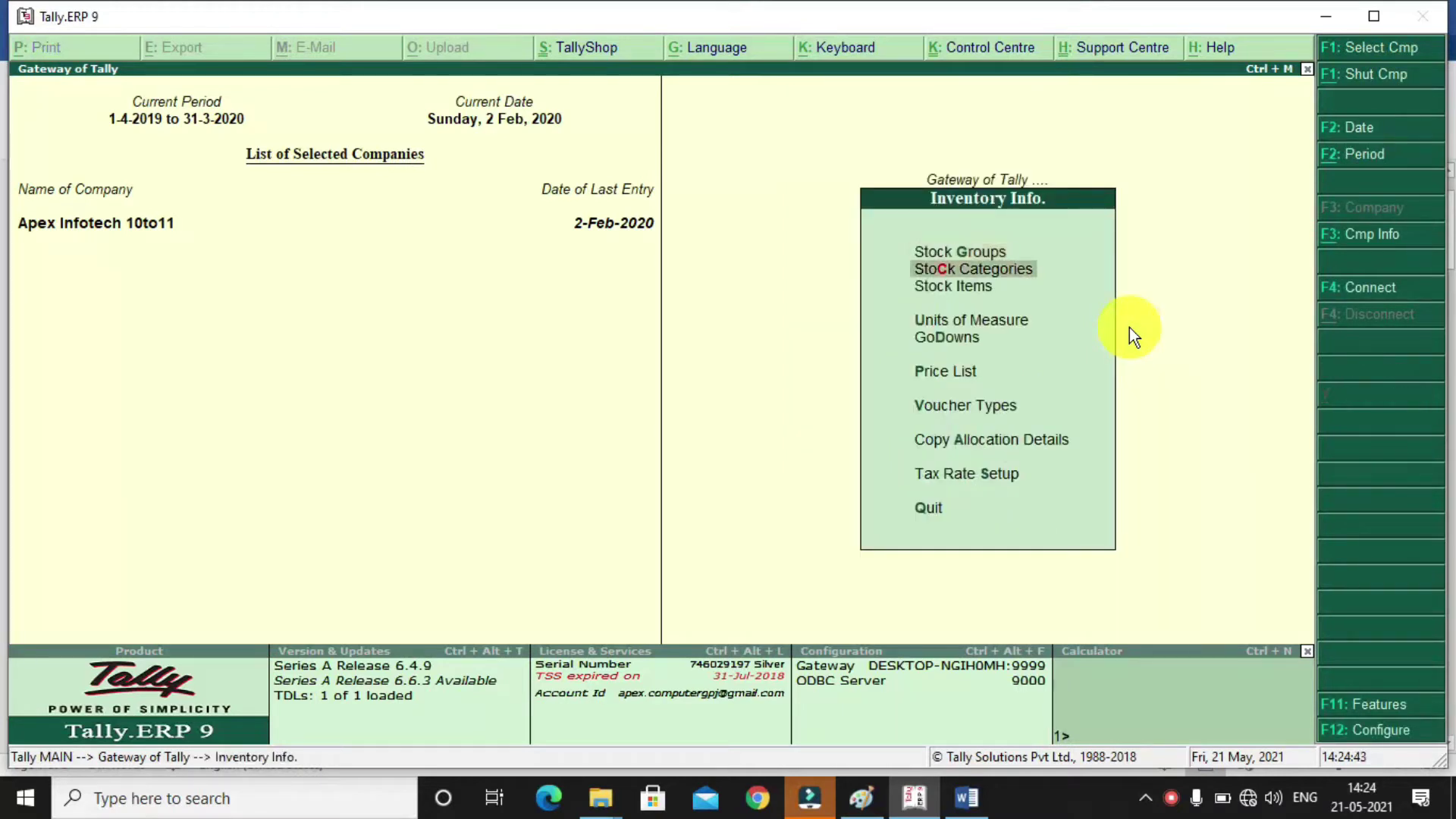
key(Return)
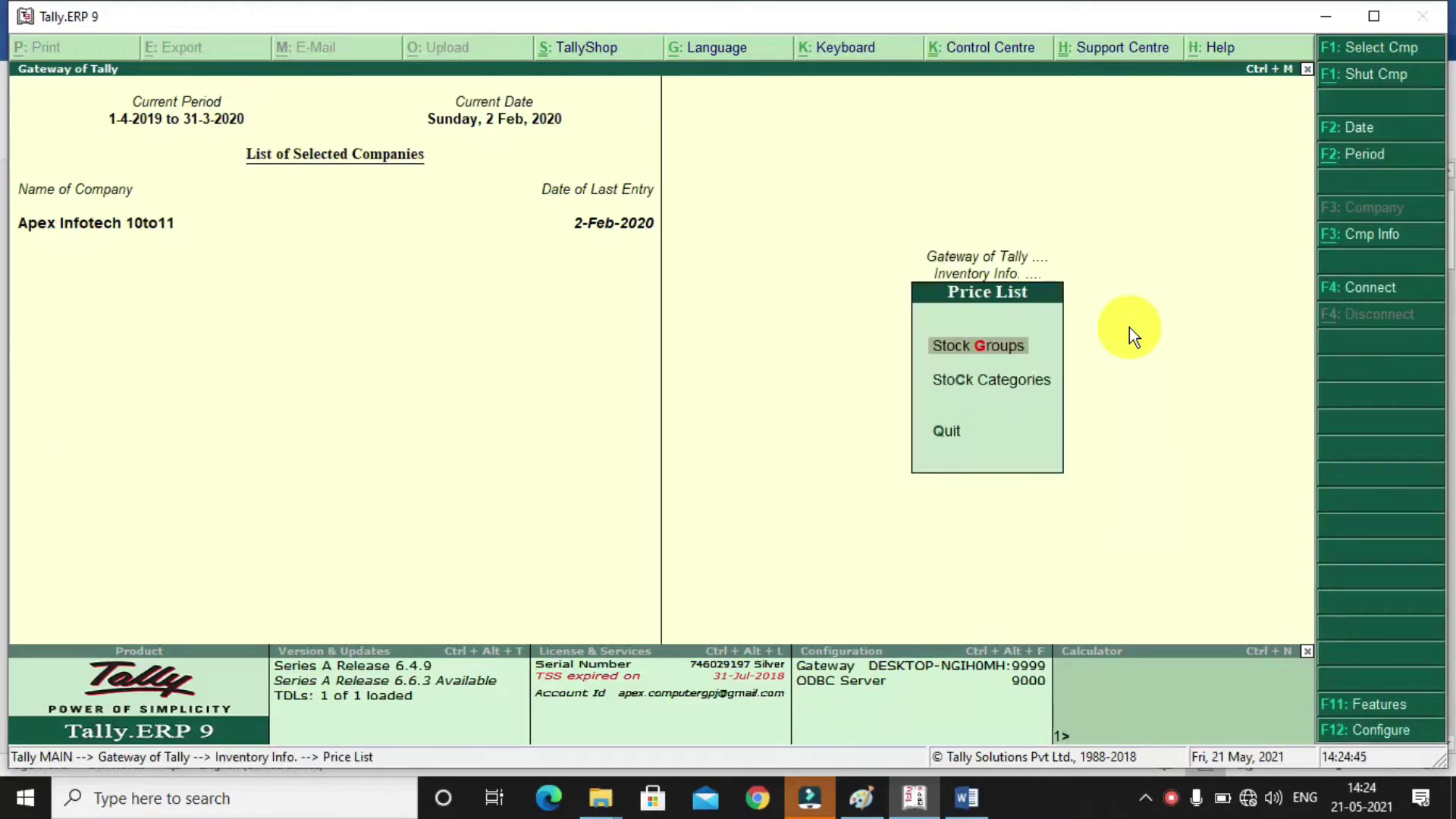
key(Return)
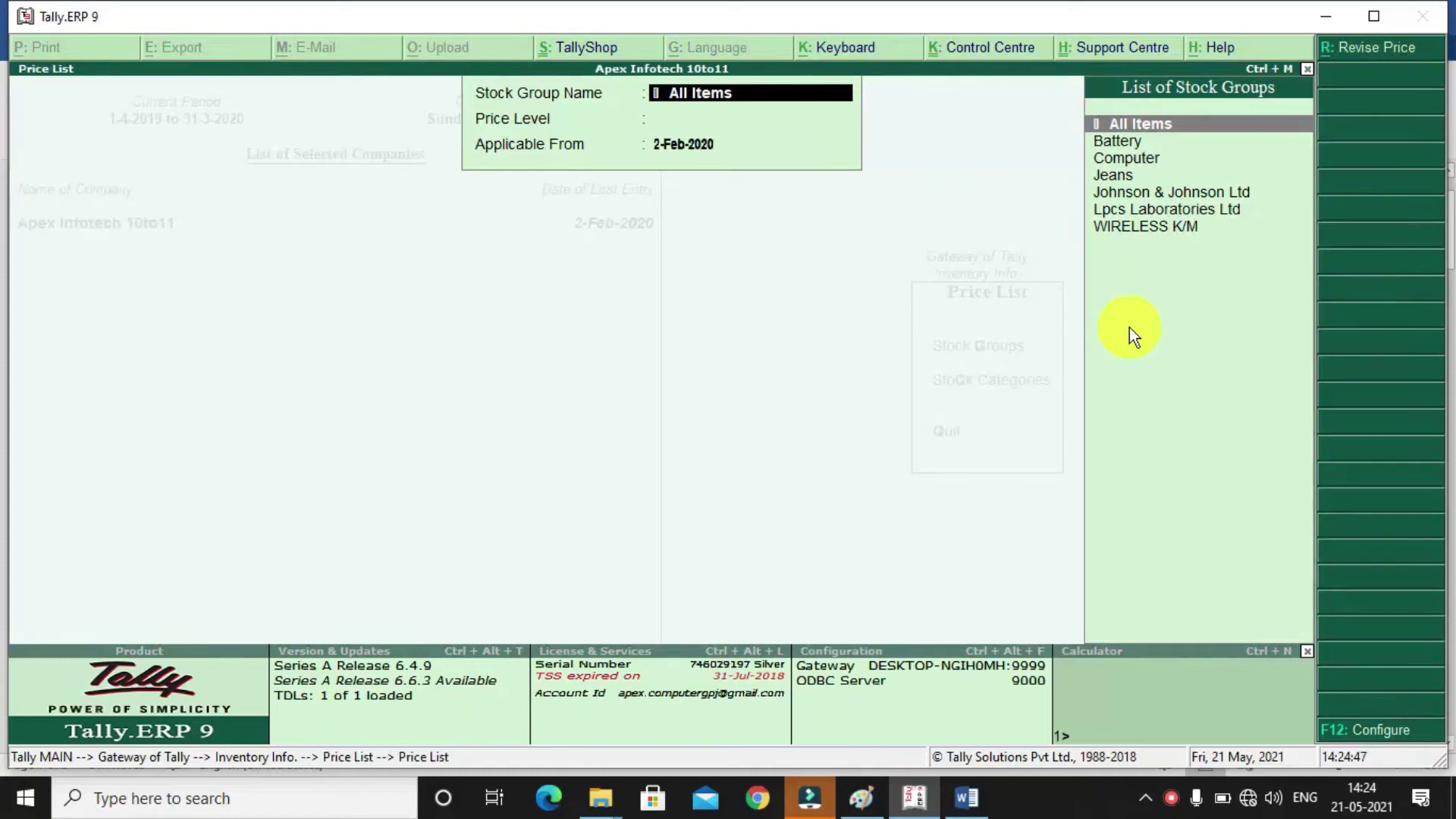
key(Down)
key(Down)
key(Down)
key(Return)
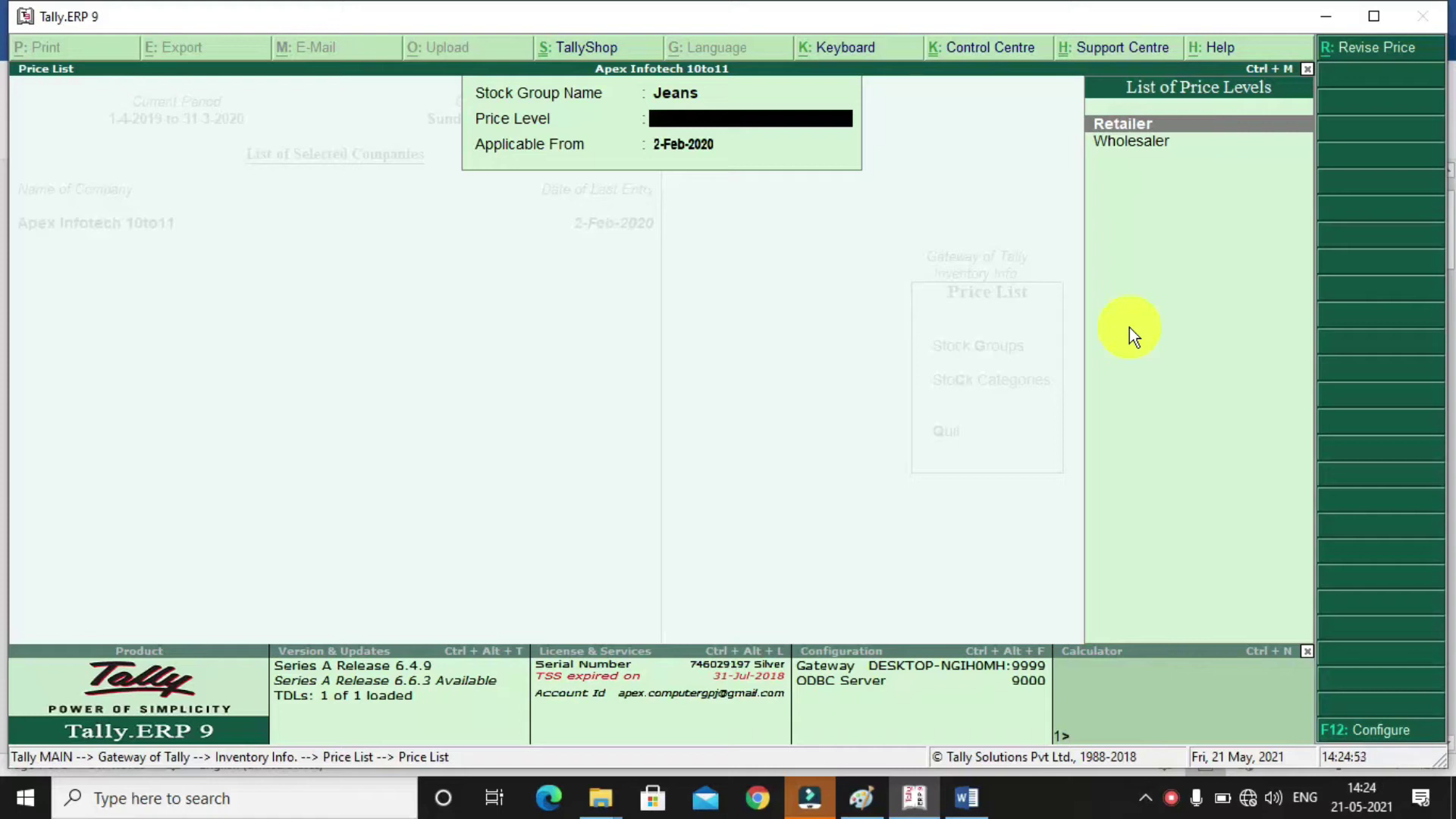
key(Down)
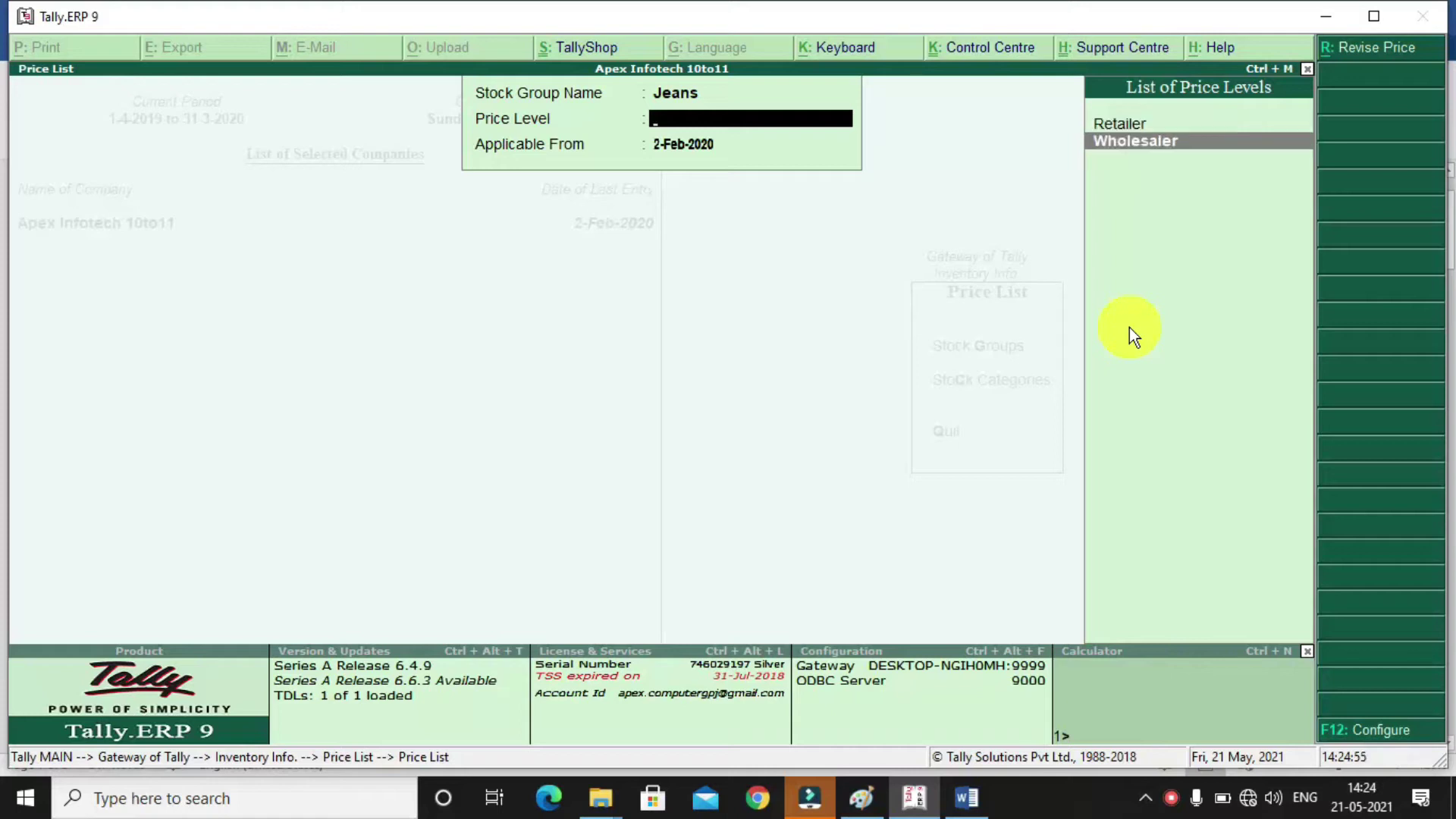
key(Return)
key(Return)
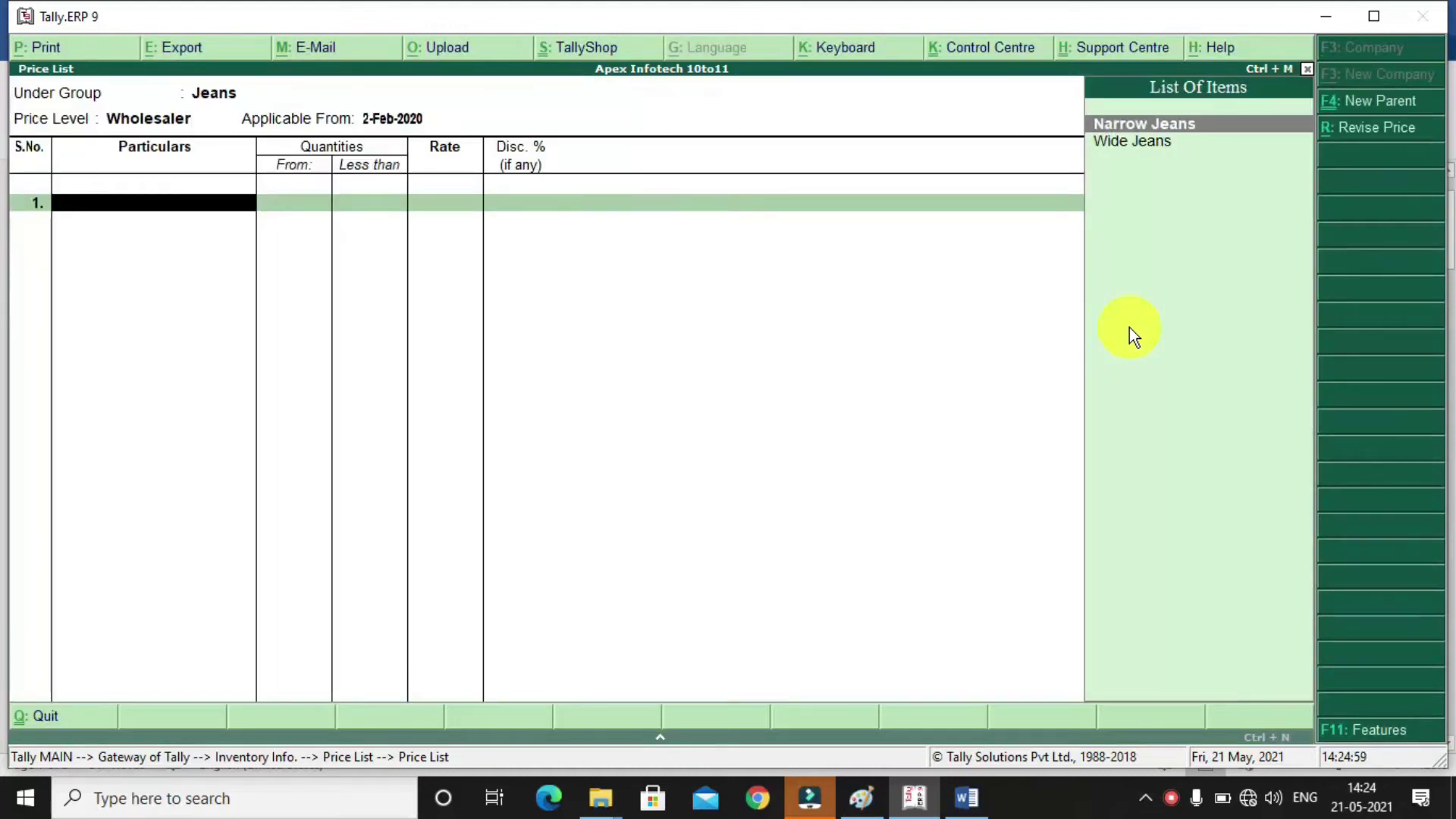
Add Narrow Jeans with a less-than-10 PCS slab, then bring up the Word price list
key(Return)
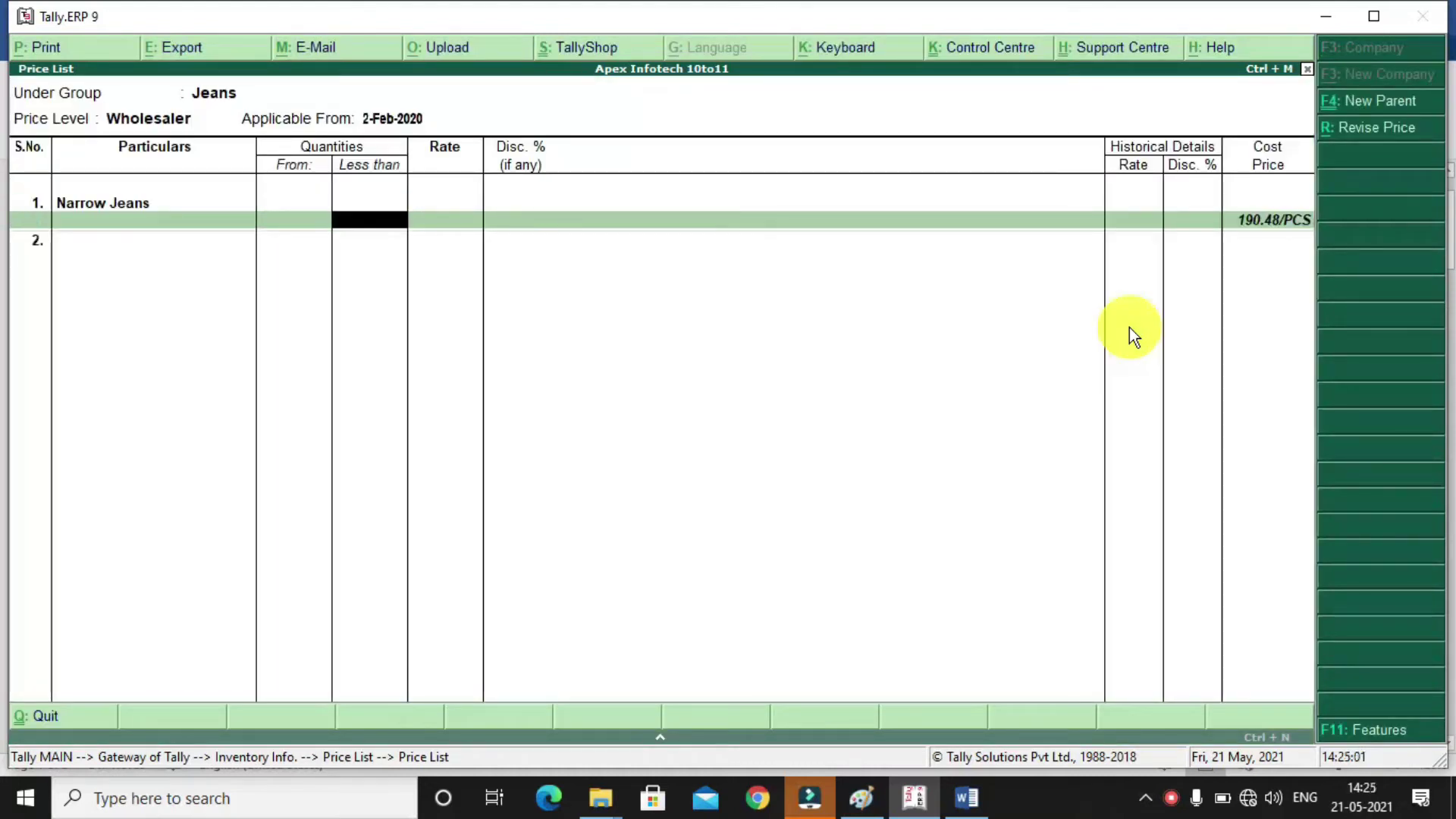
text(10)
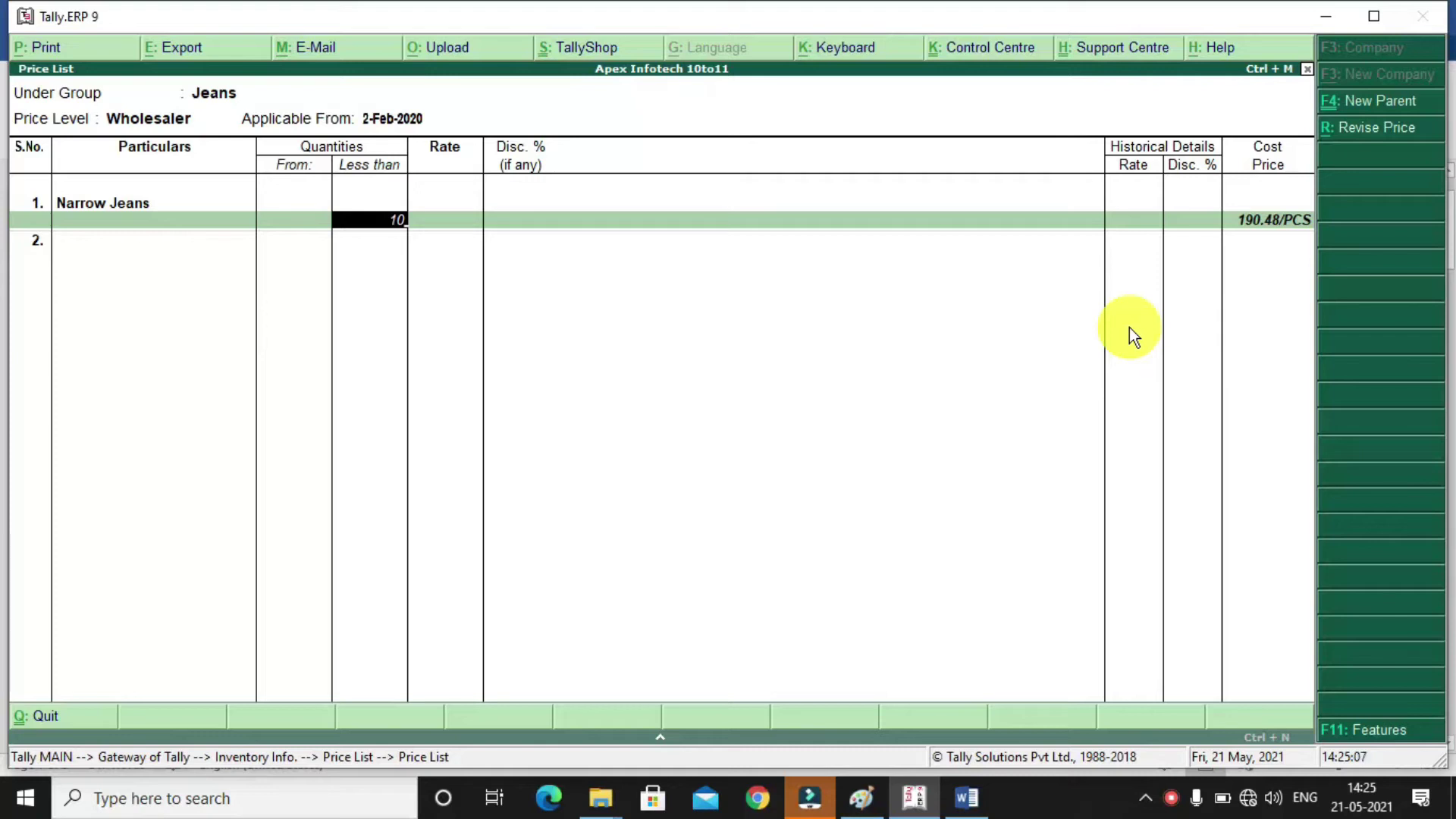
key(Return)
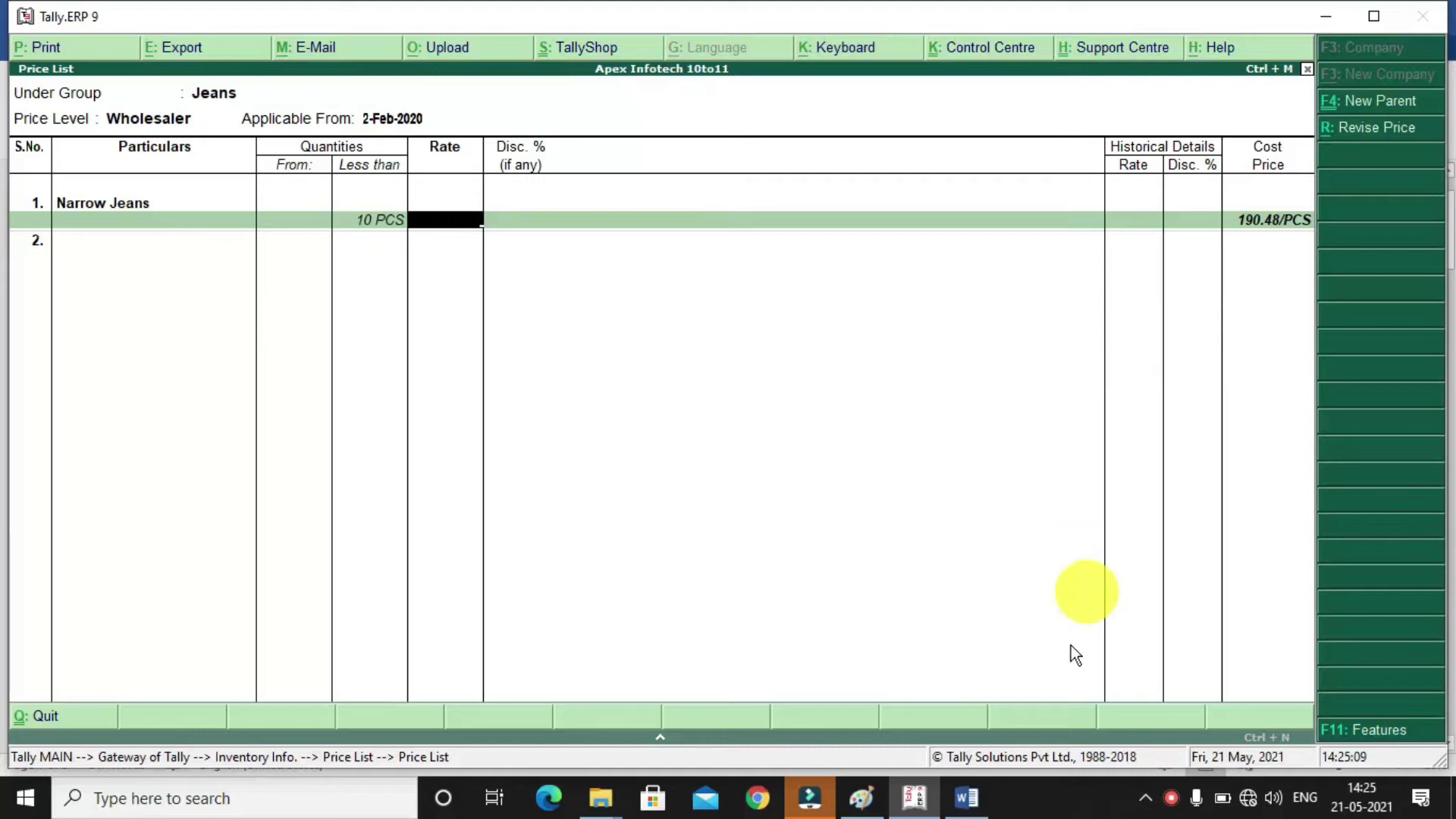
click(967, 797)
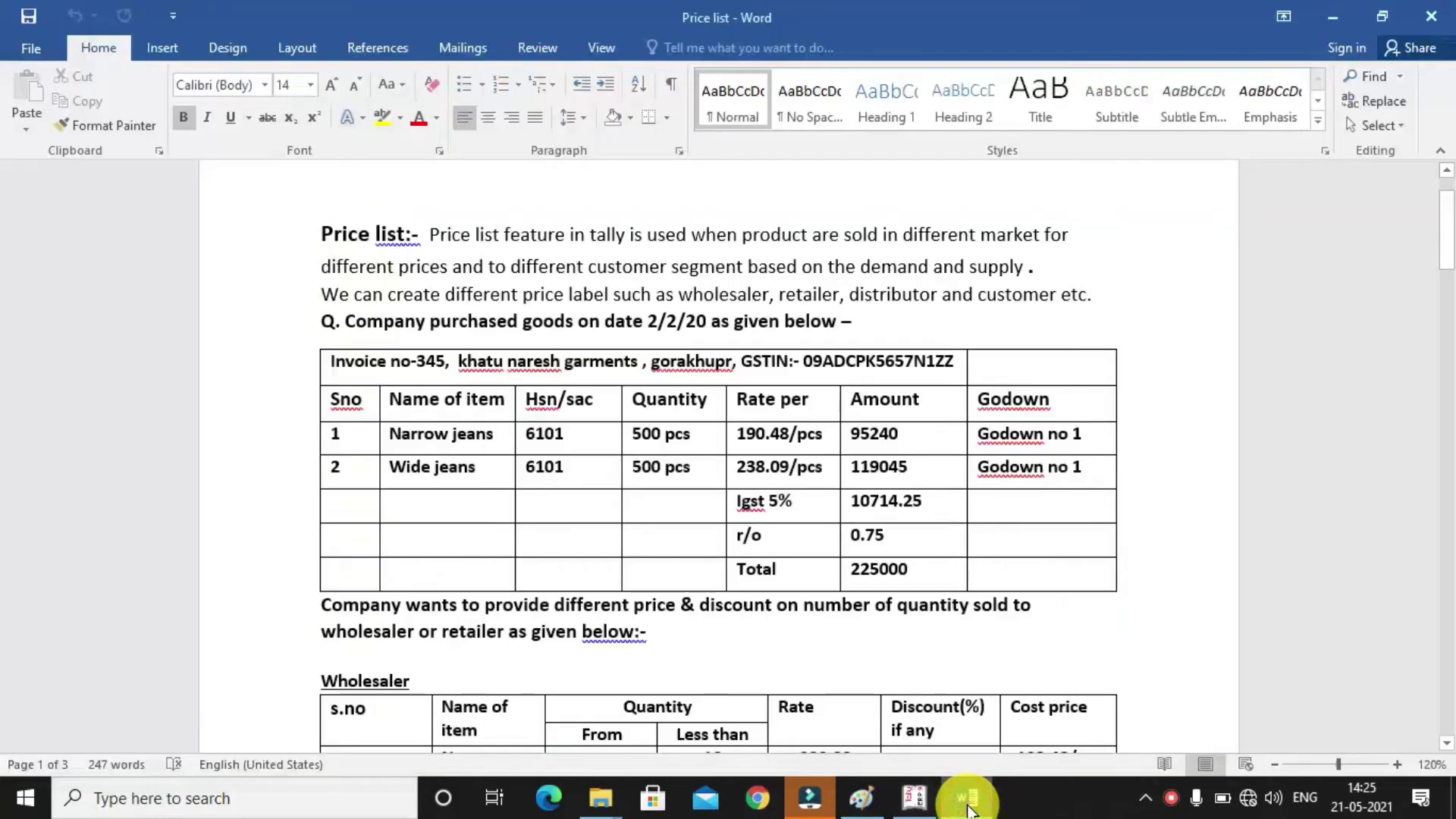
Check the Wholesaler rate and discount table in Word, then return to Tally's price list
drag(1447, 751, 1447, 751)
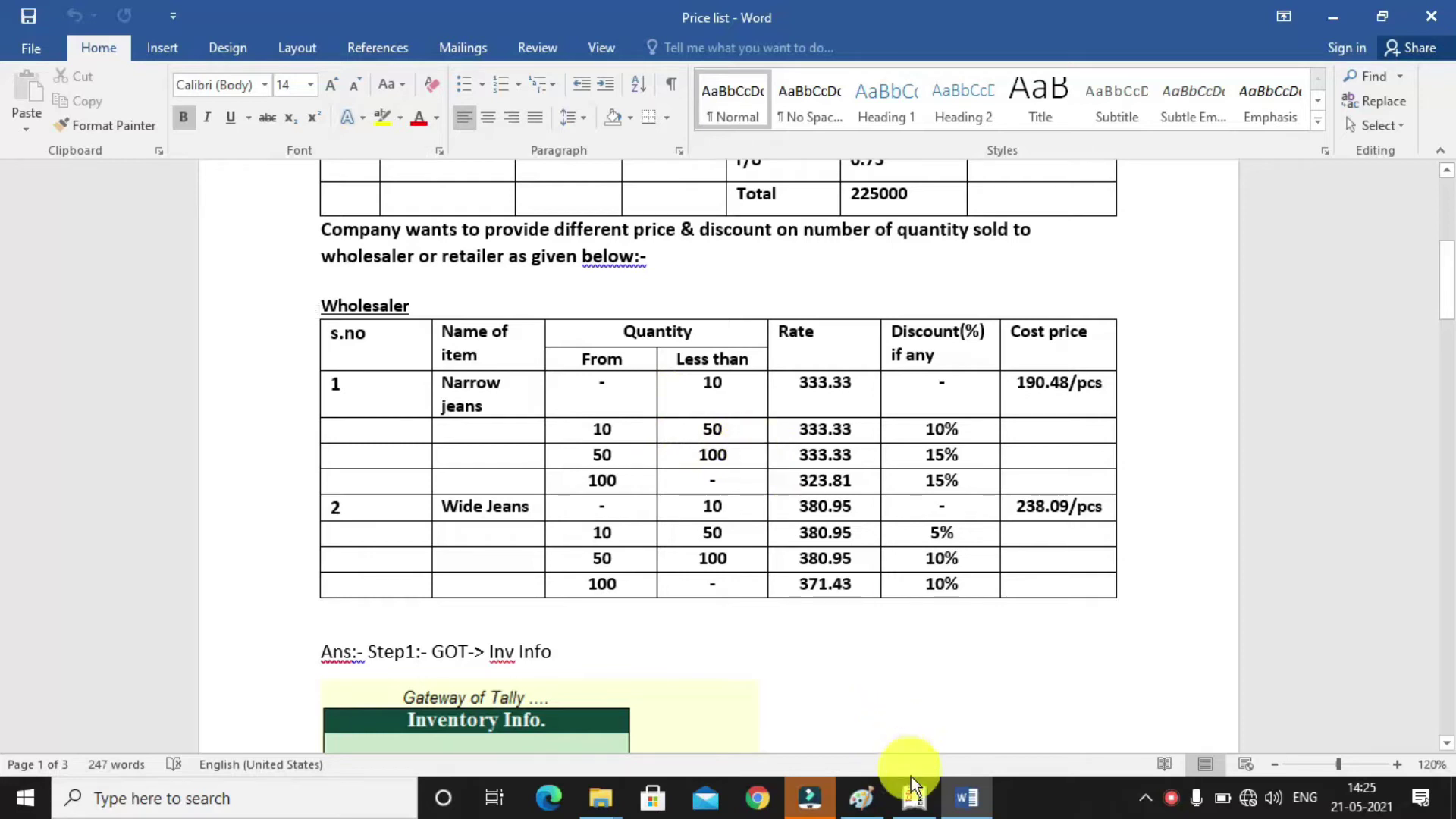
click(912, 802)
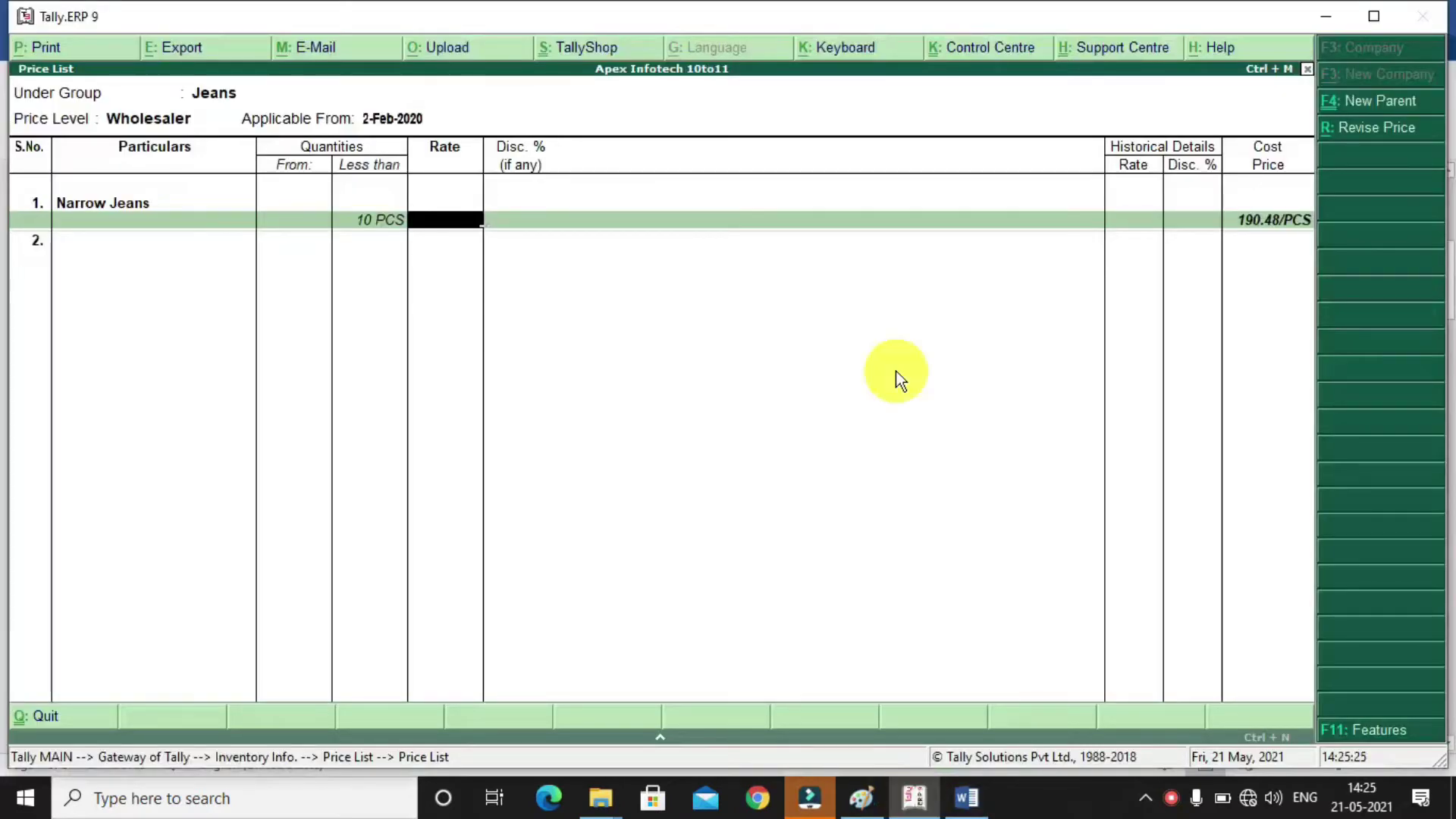
Give Narrow Jeans a first slab at 333.33, then up to 50 PCS at 333.33 less 10%
text(333.33)
key(Return)
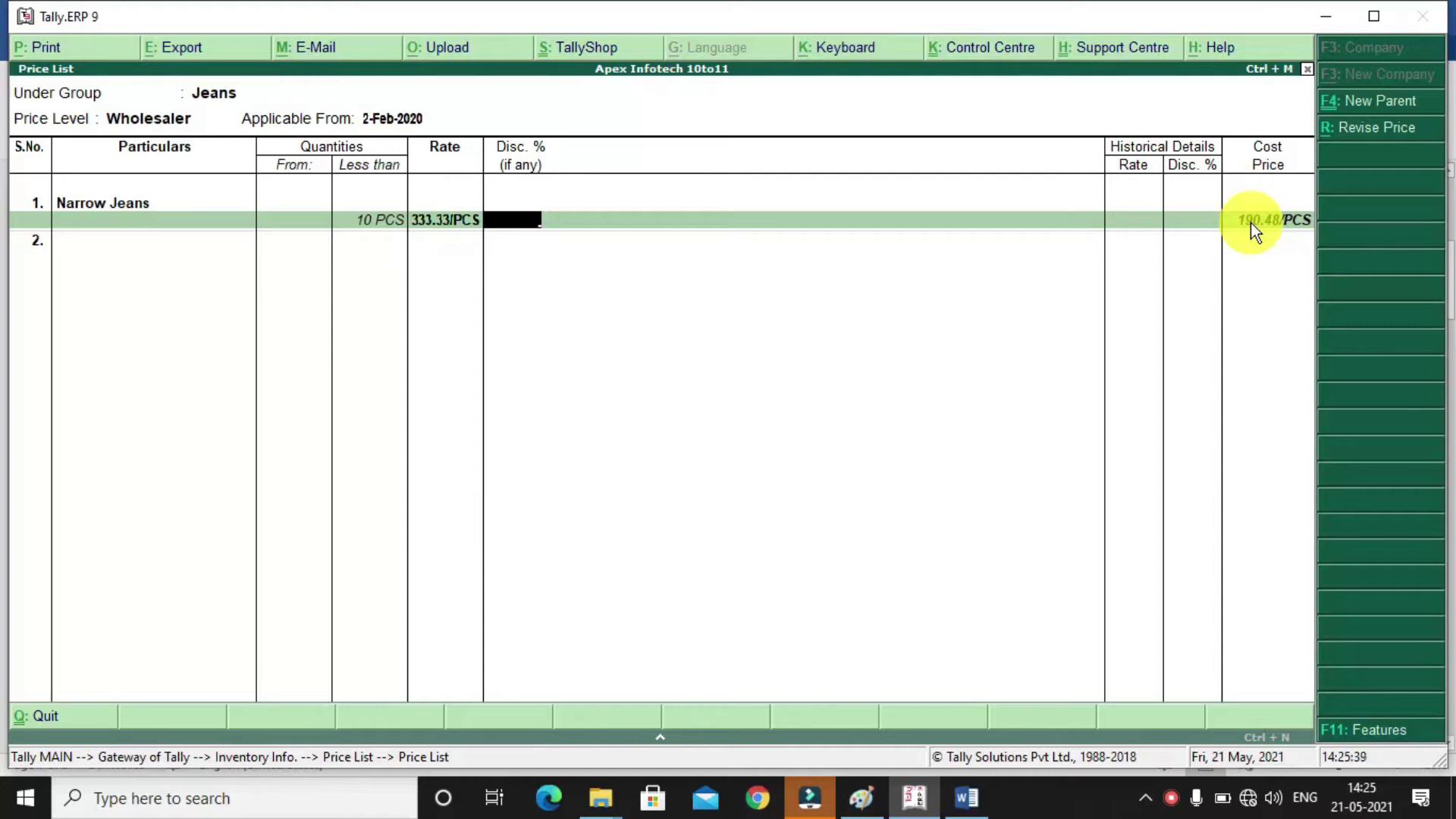
key(Return)
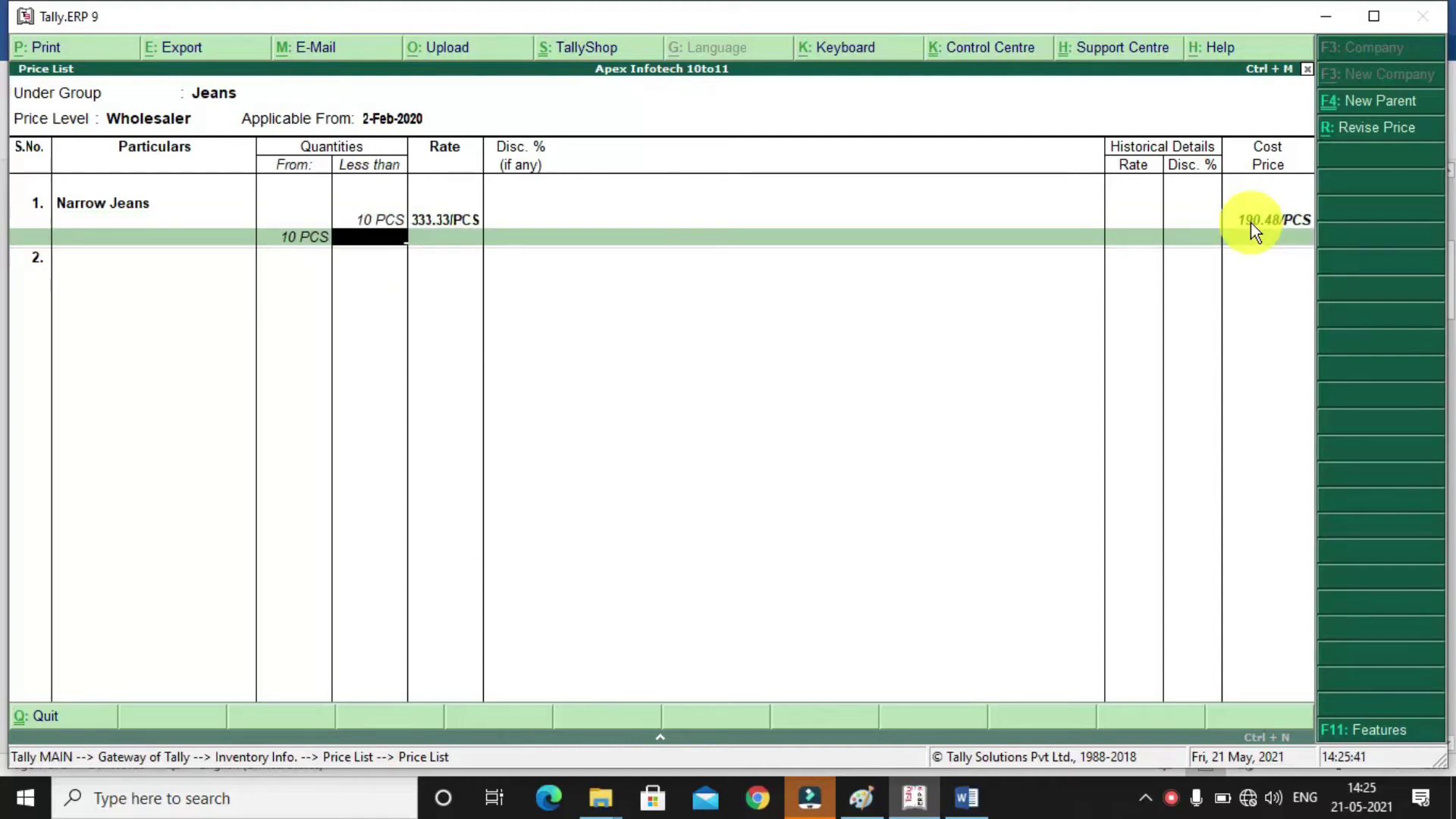
text(50)
key(Return)
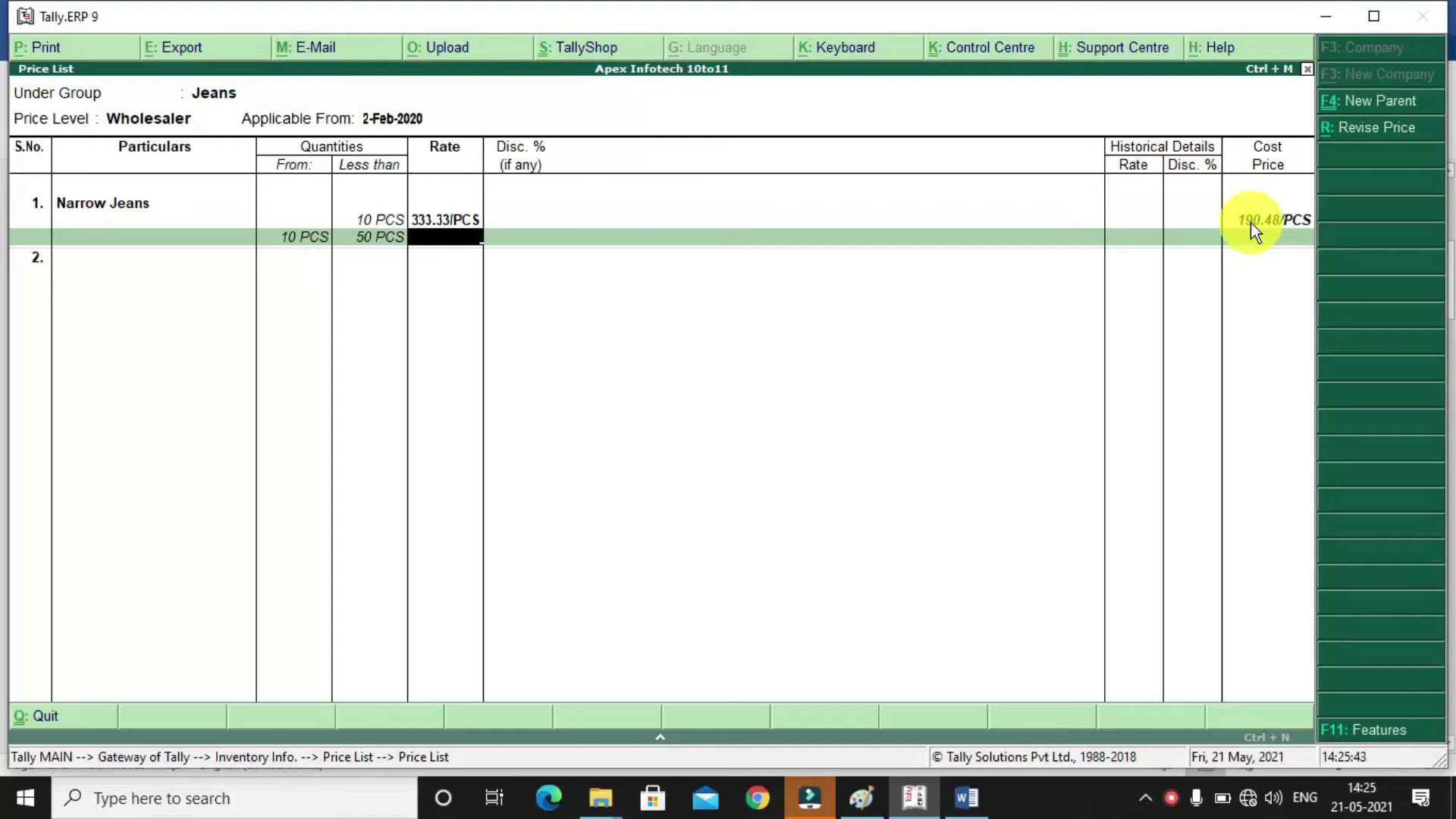
text(333.33)
key(Return)
text(10)
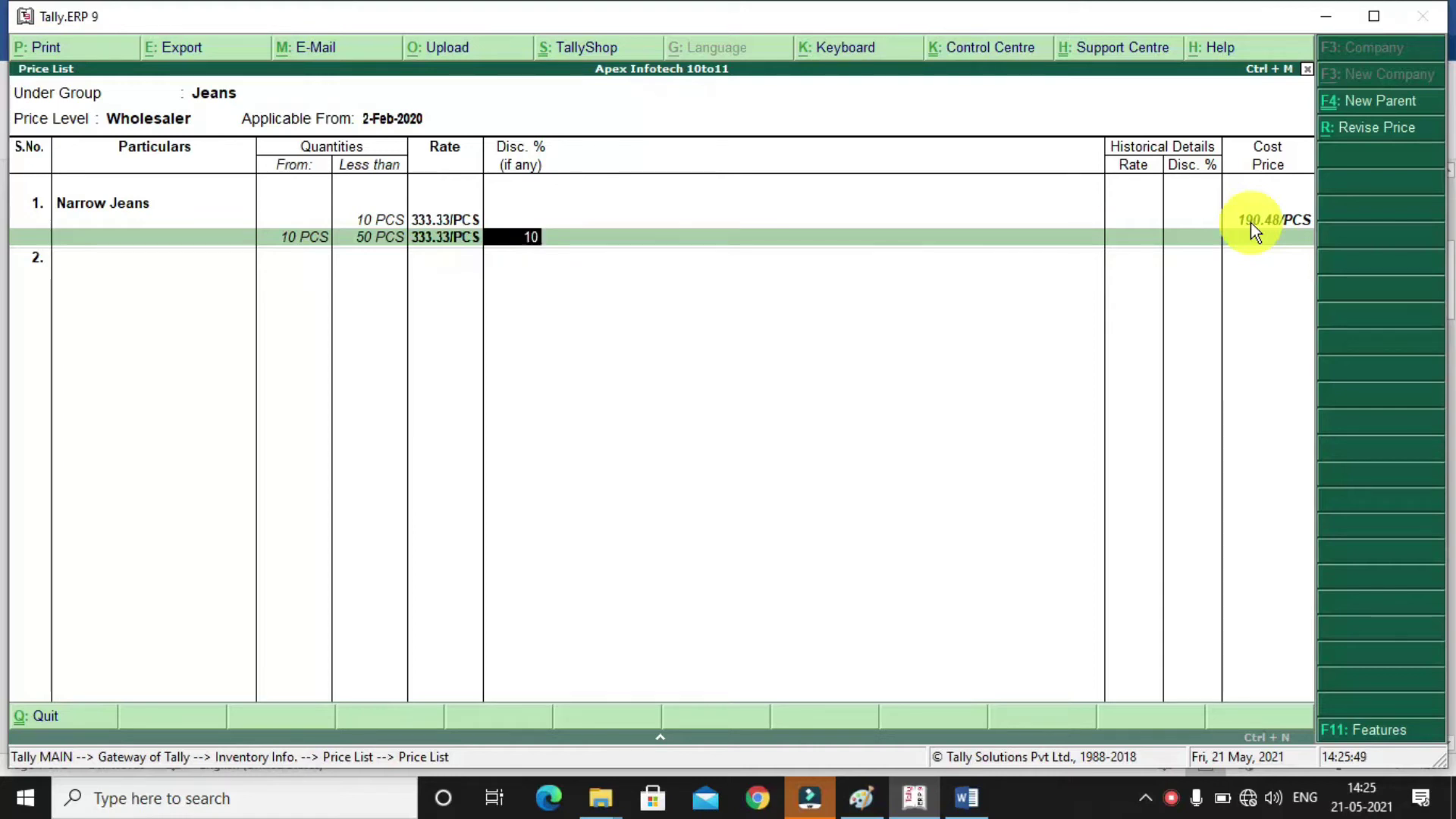
key(Return)
Add Narrow Jeans' slabs: up to 100 PCS at 333.33 less 15%, then 100 PCS and above at 323.81
text(100)
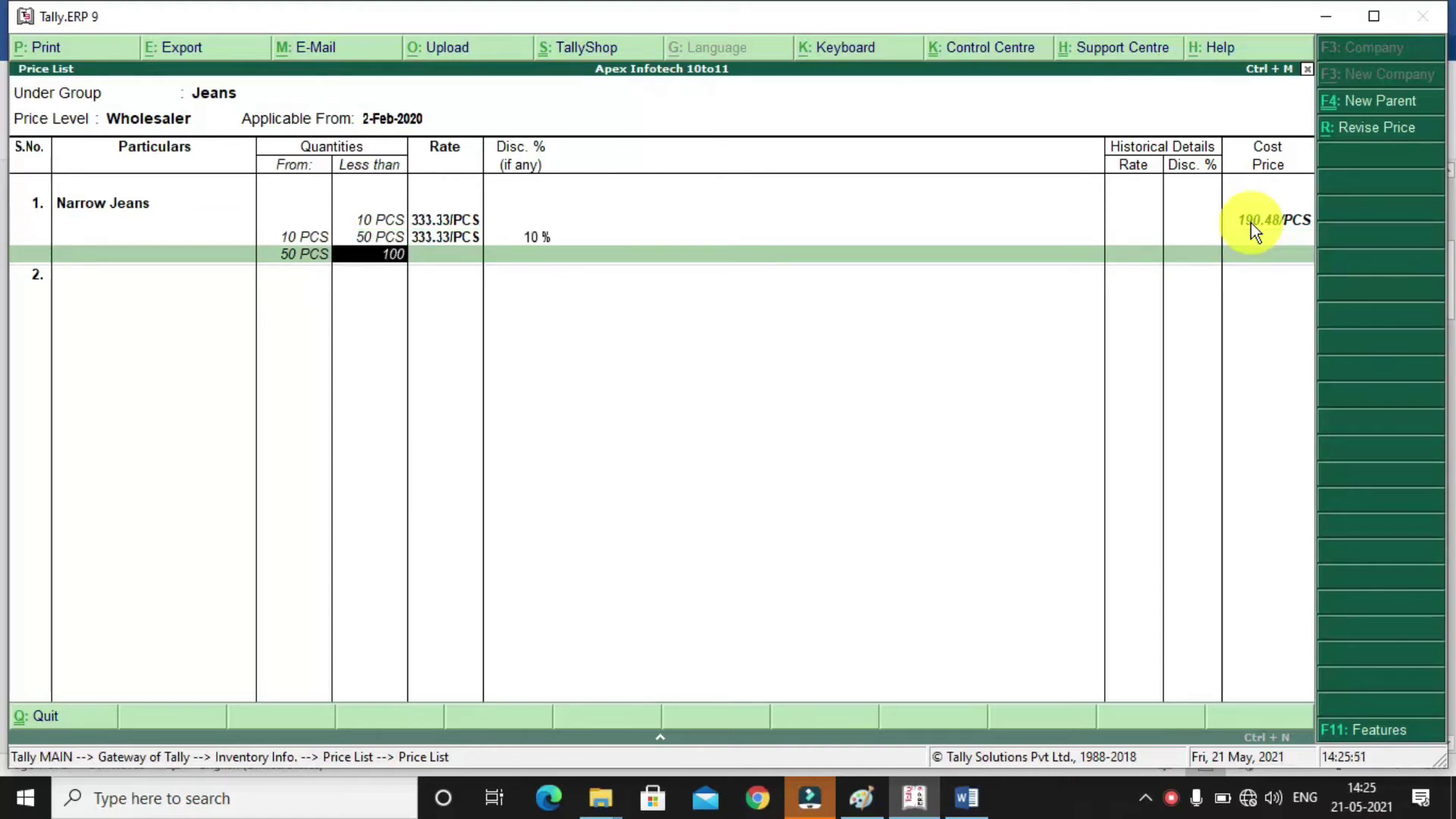
key(Return)
text(333.33)
key(Return)
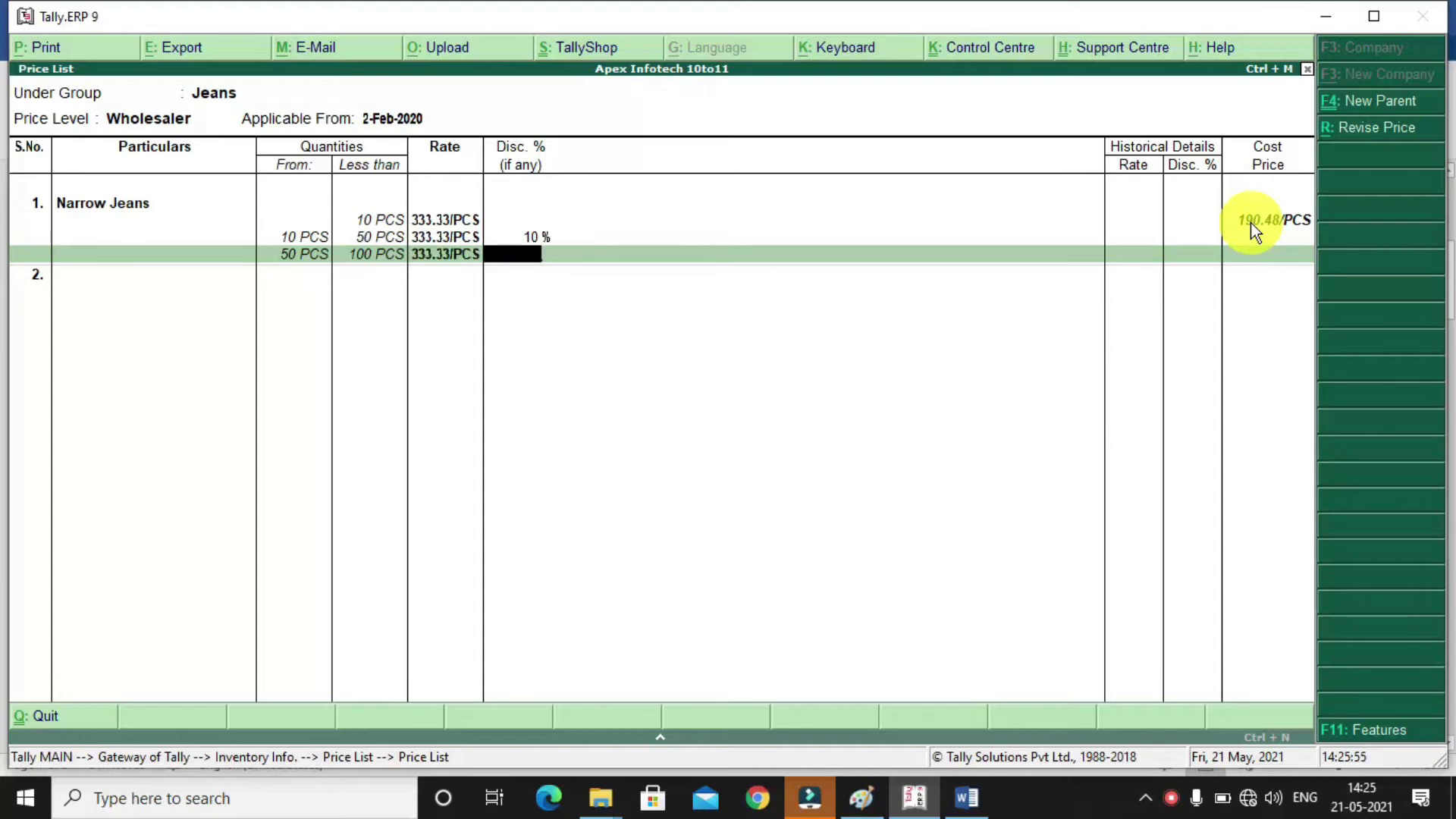
text(15)
key(Return)
key(Return)
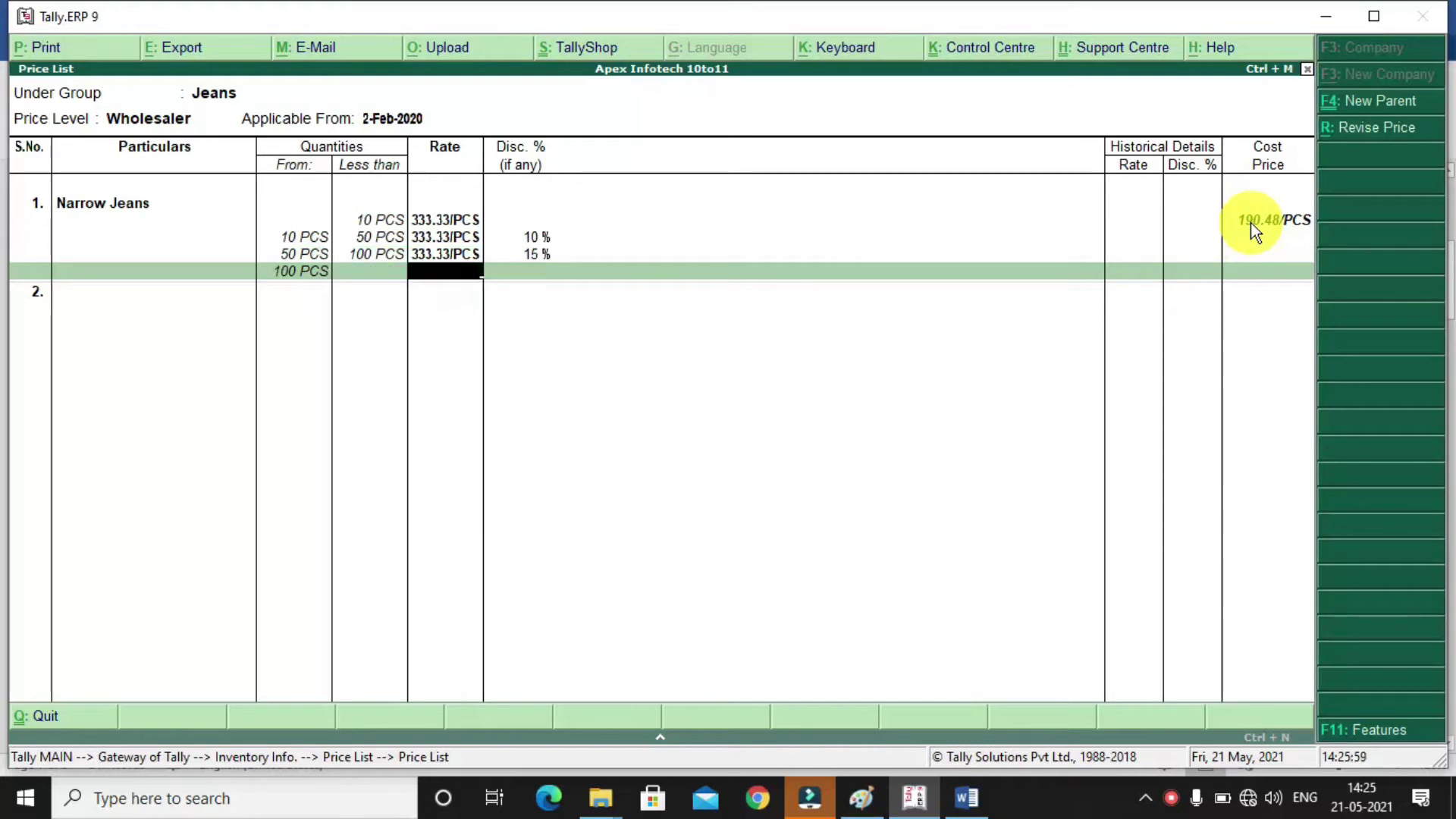
text(323.81)
key(Return)
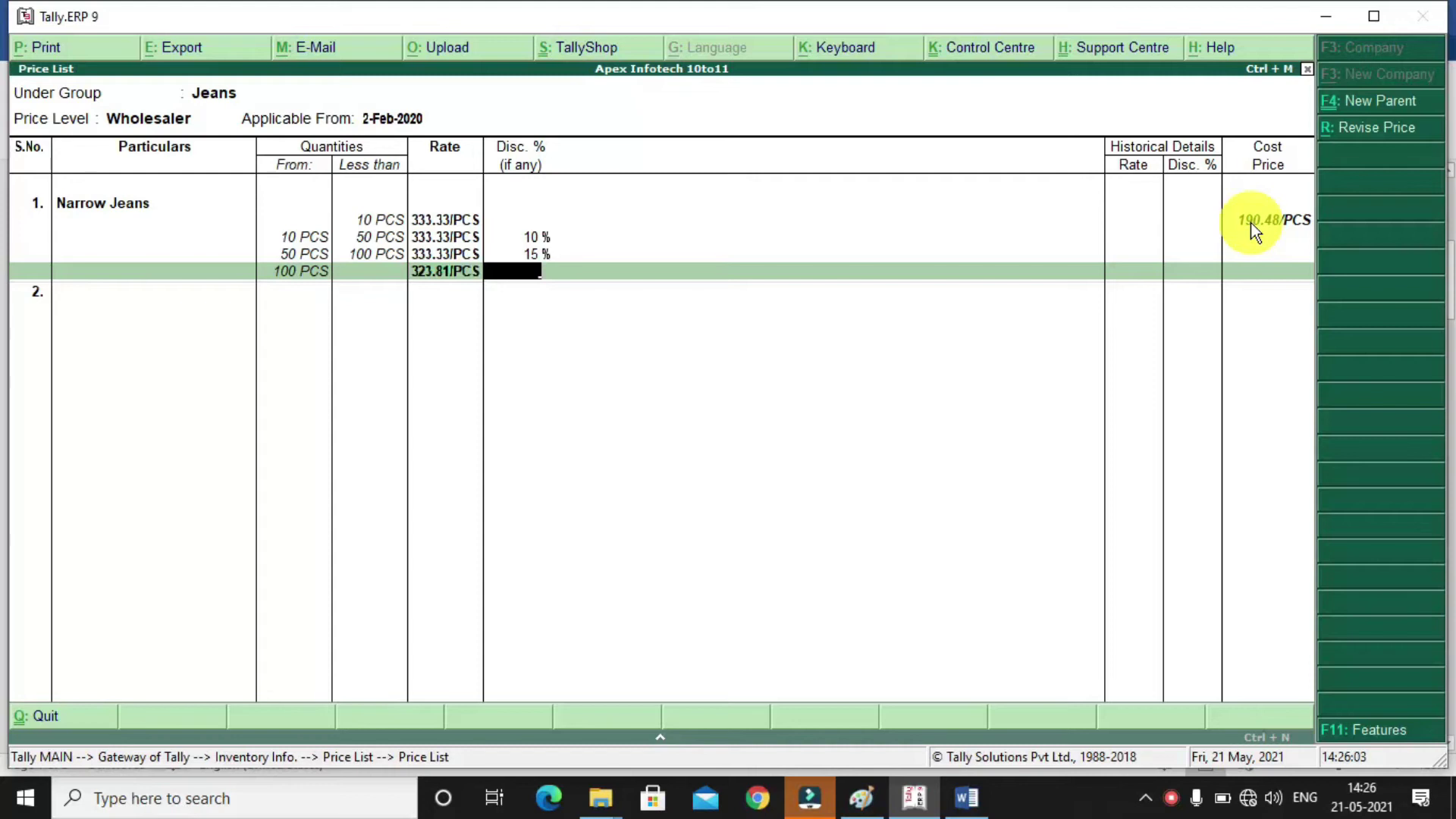
text(15)
key(Return)
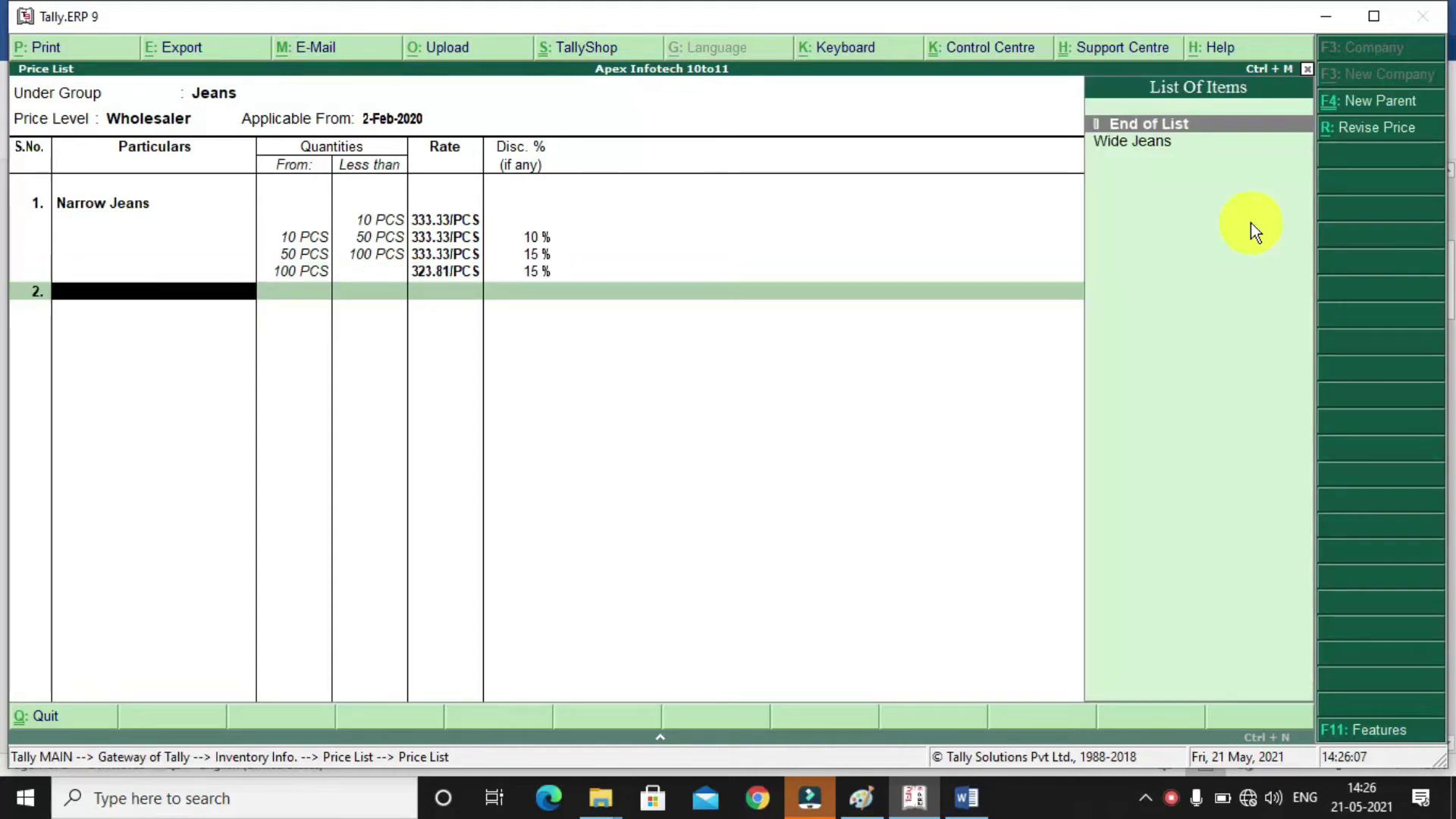
Add Wide Jeans with a first slab below 10 PCS at 380.95 and no discount
key(Down)
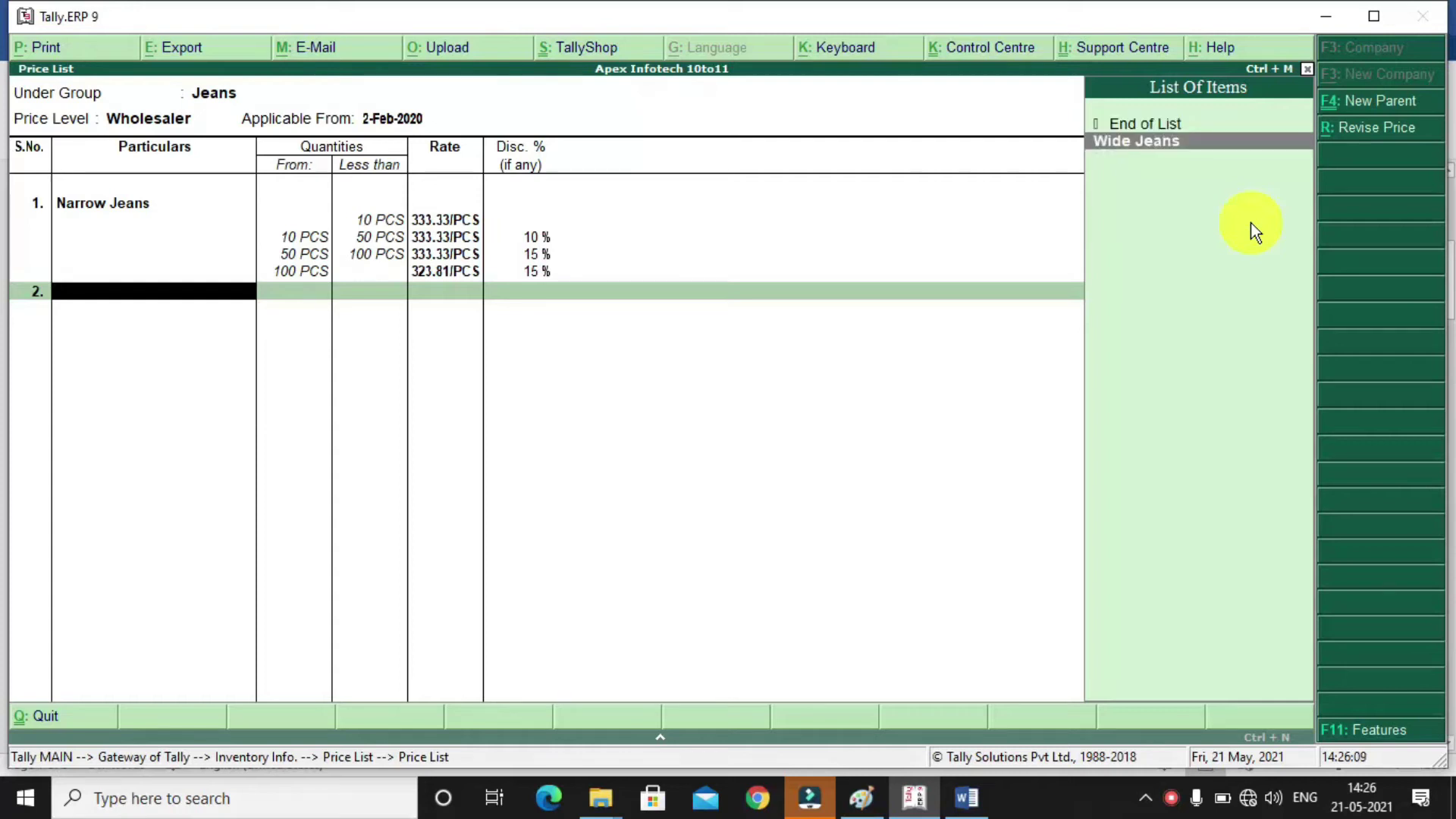
key(Return)
text(10)
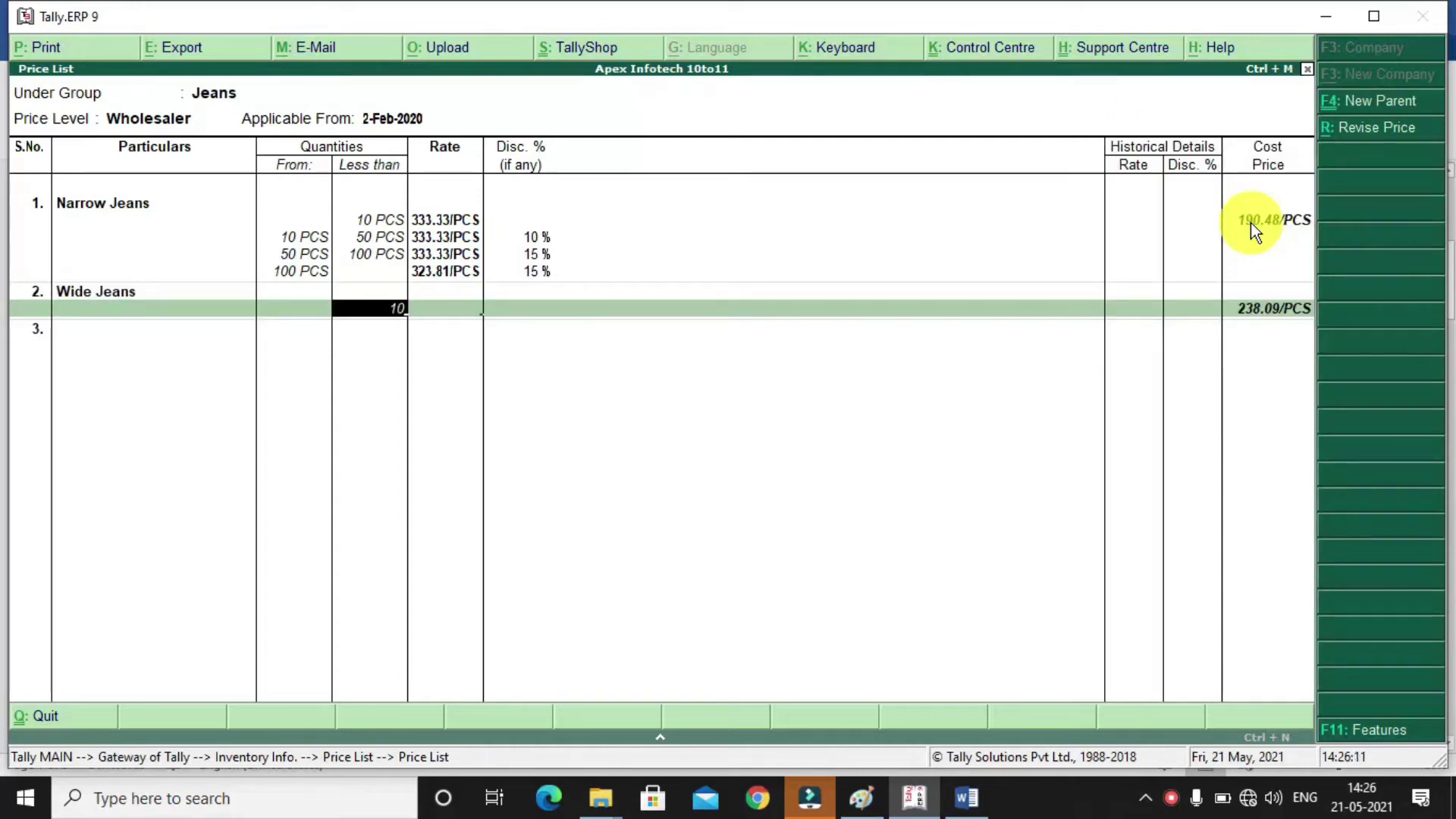
key(Return)
text(380.95)
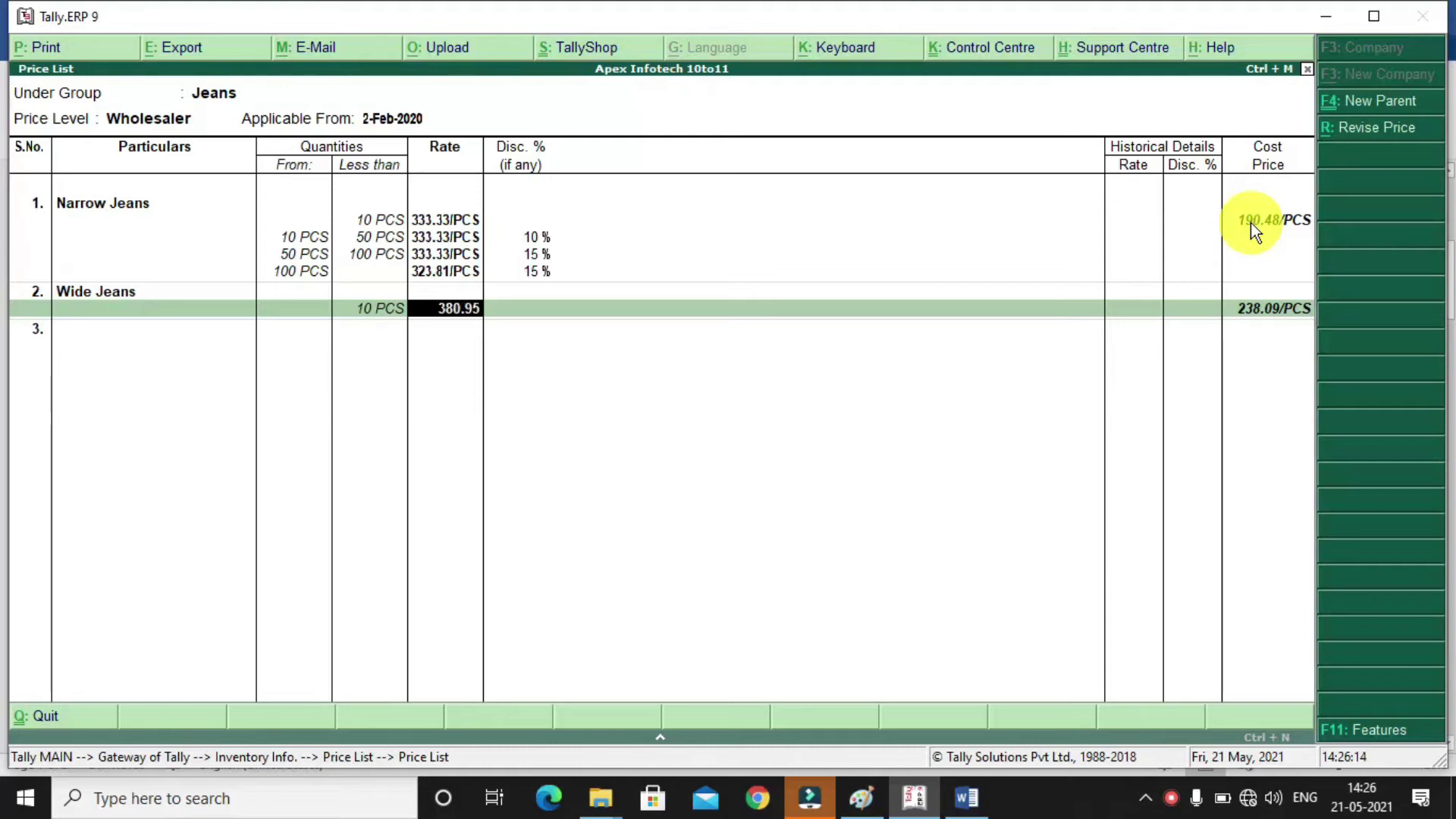
key(Return)
key(Return)
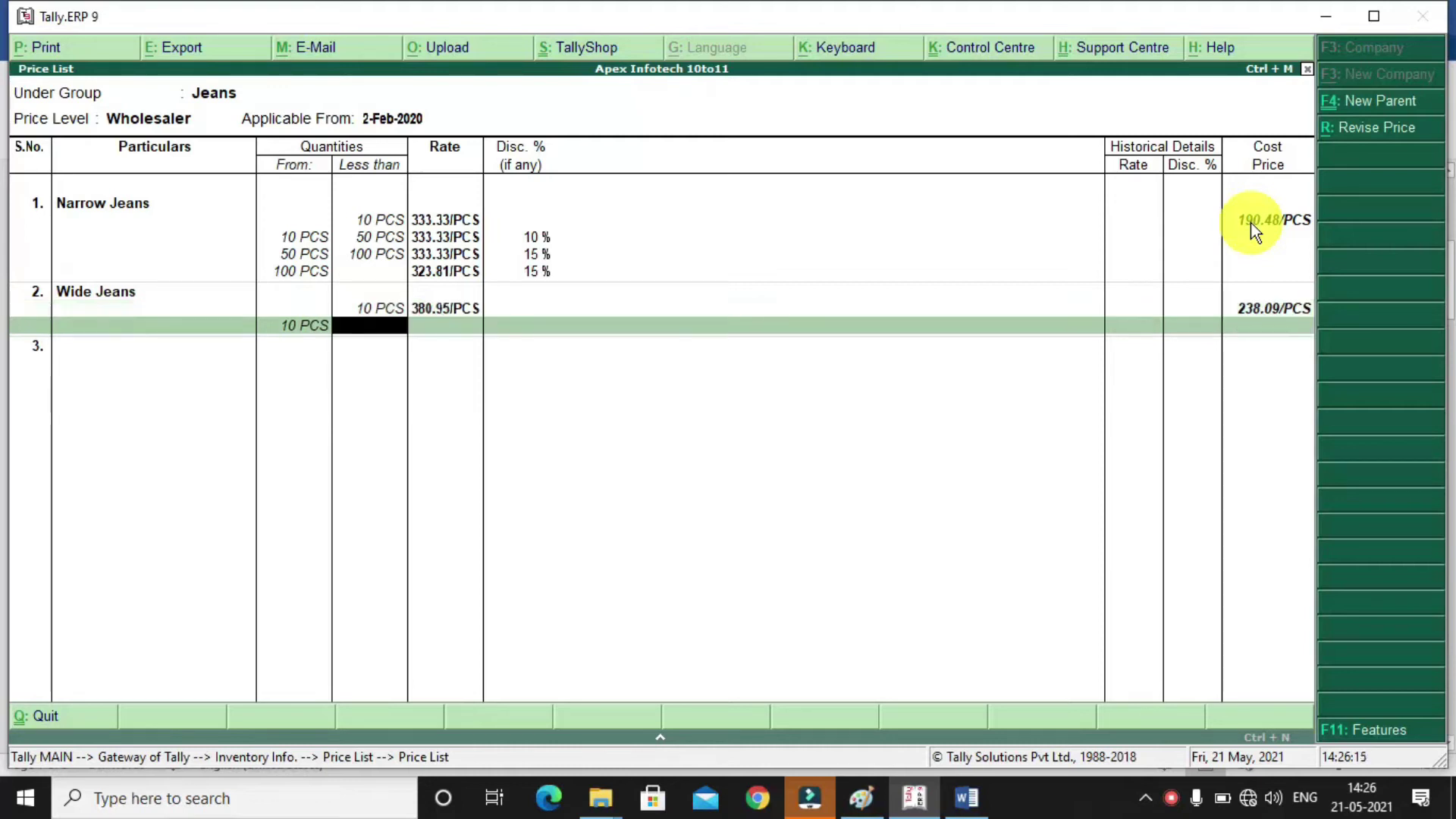
Set Wide Jeans' 10–50 PCS slab at 380.95 with 5% discount
key(Return)
key(BackSpace)
text(50)
key(Return)
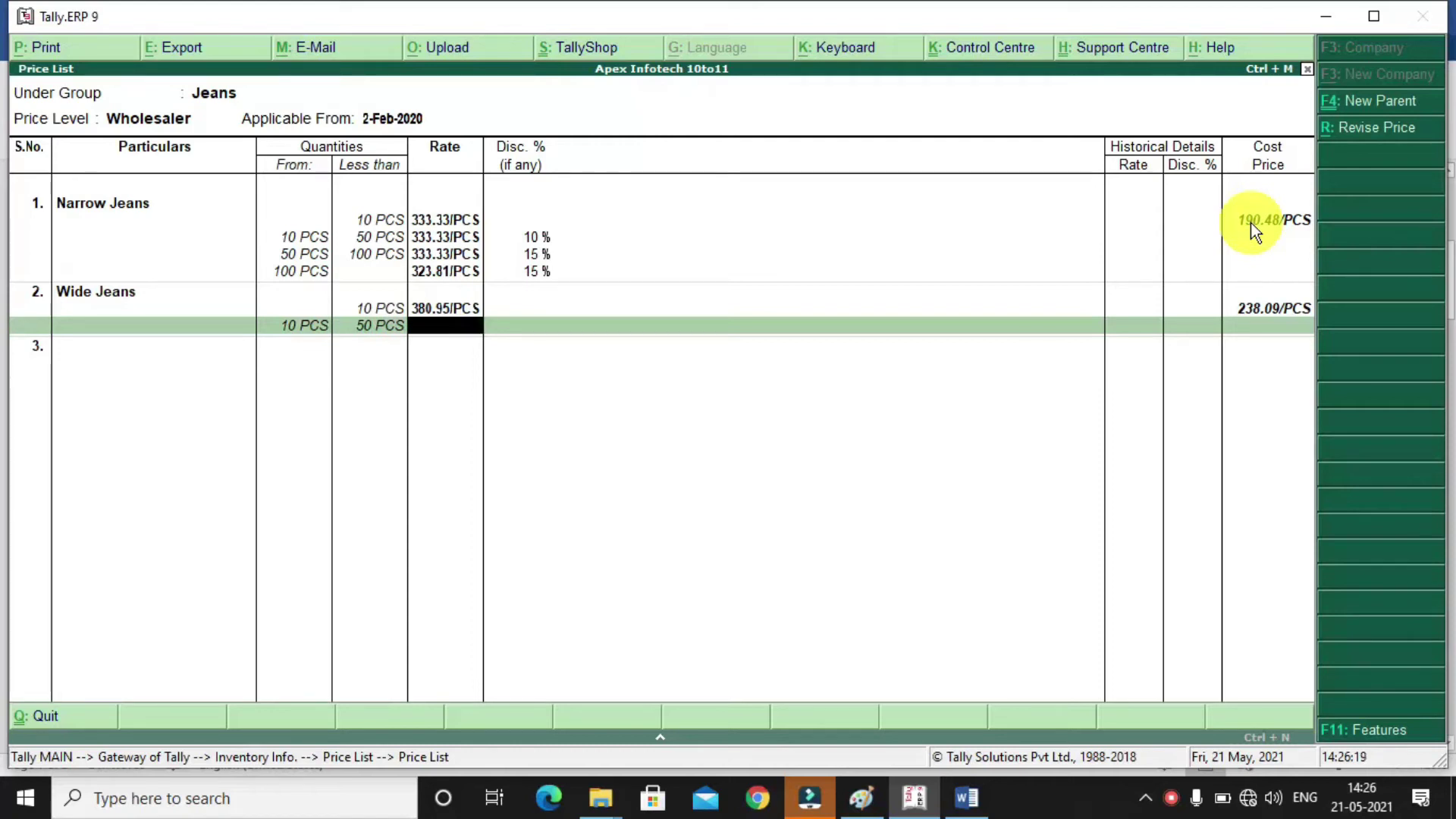
text(380.95)
key(Return)
text(5)
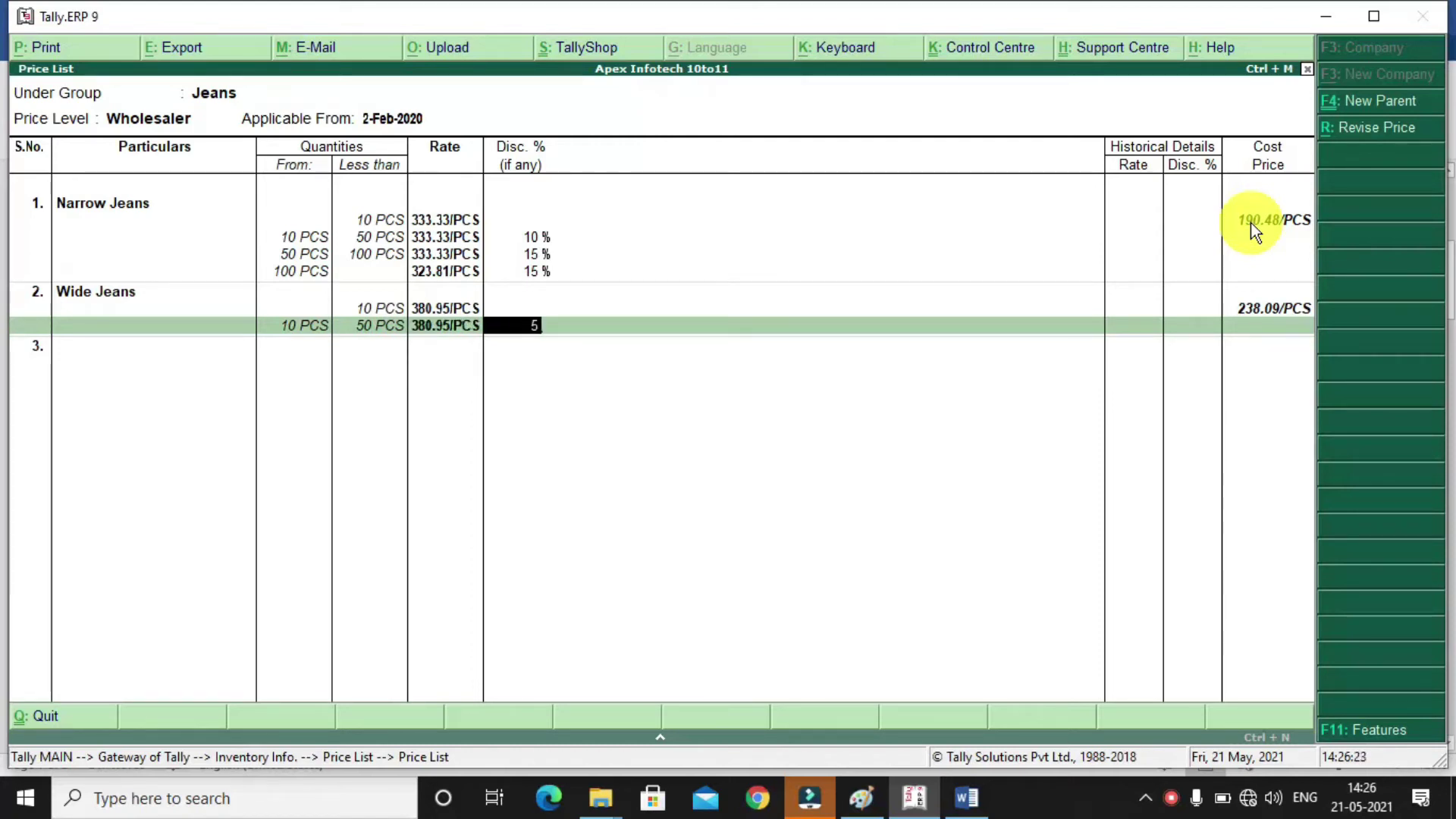
key(Return)
Set Wide Jeans' 50–100 PCS slab at 380.95 with 10% discount
text(100)
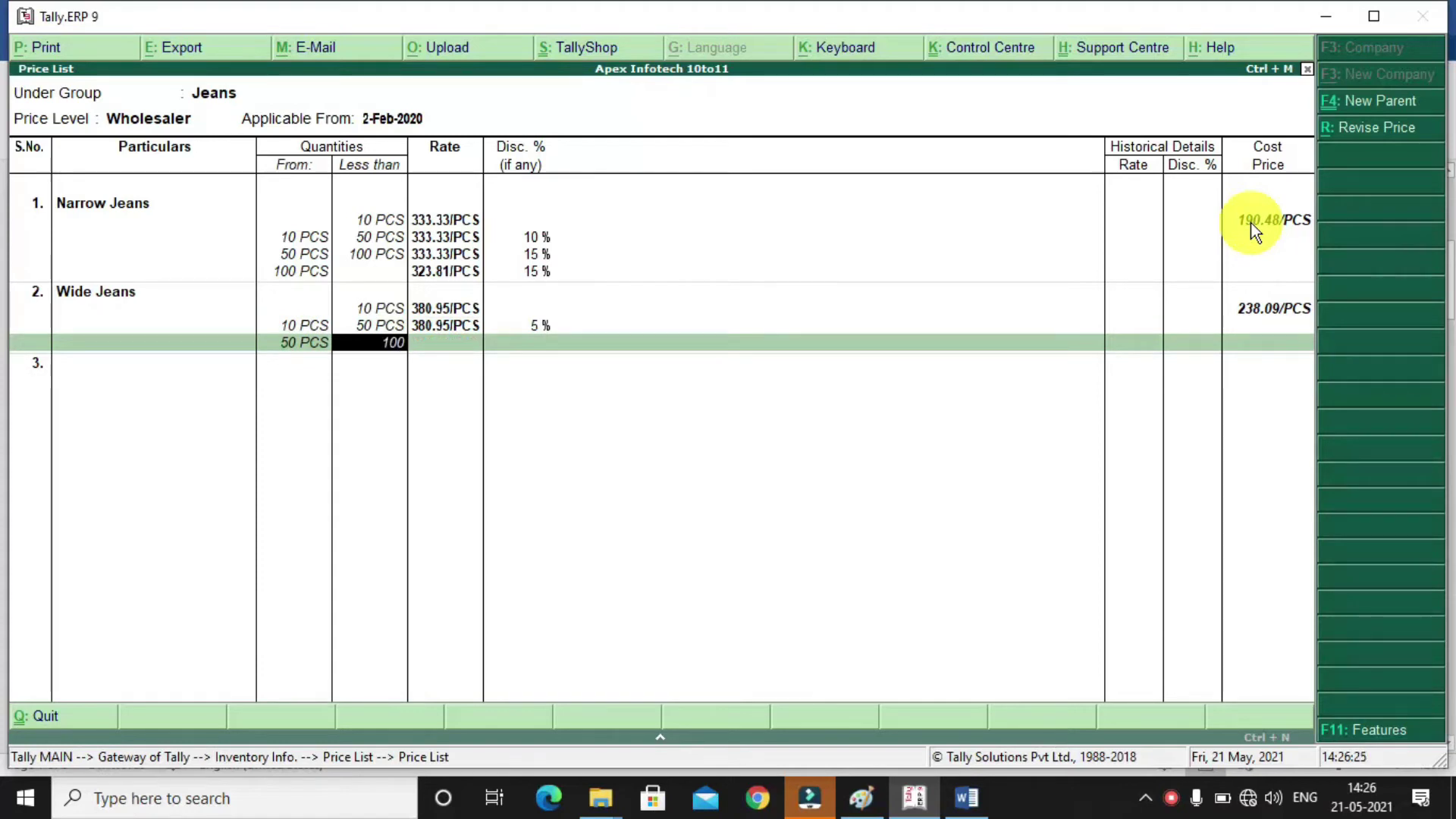
key(Return)
text(380)
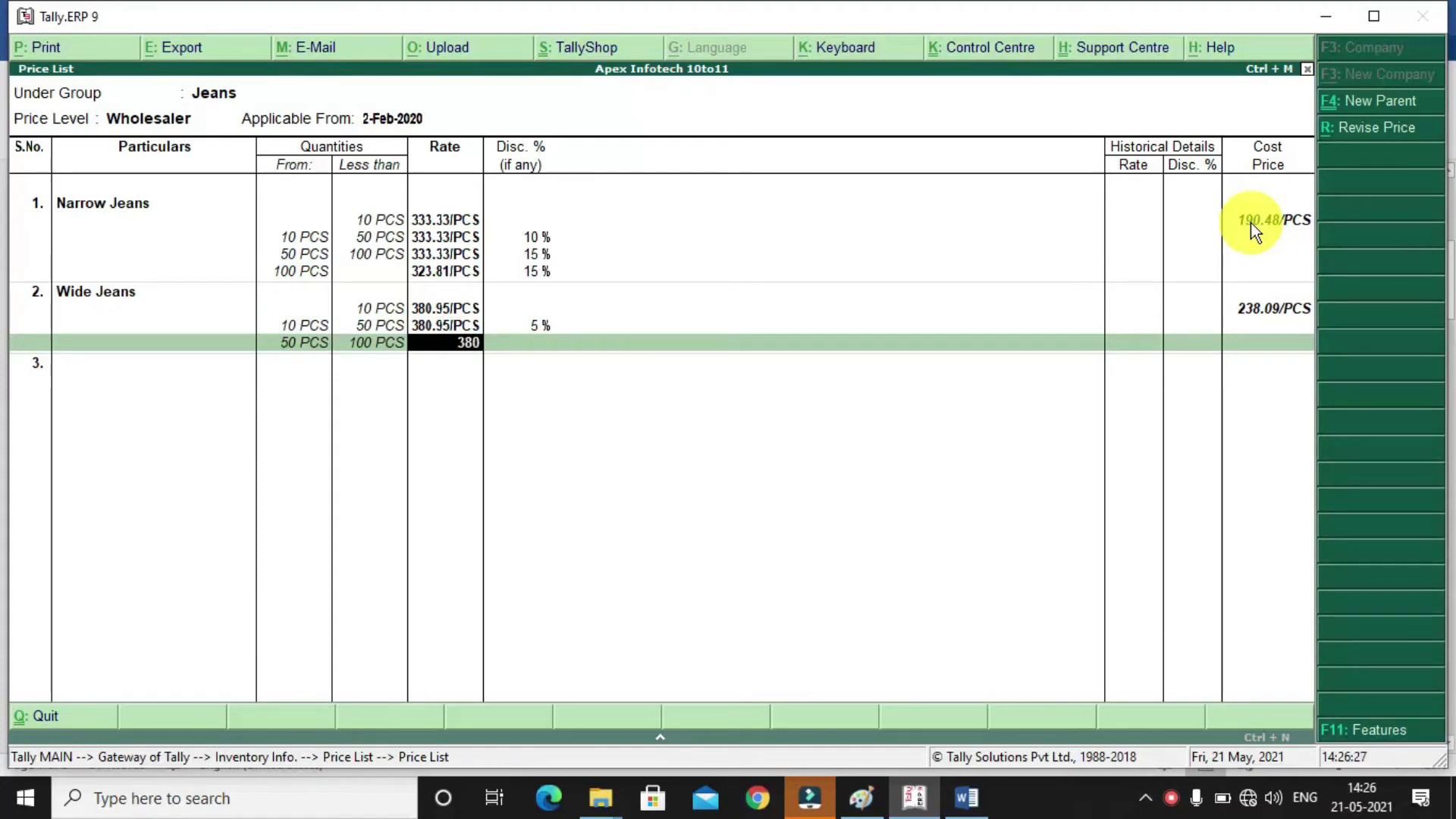
text(.95)
key(Return)
text(10)
key(Return)
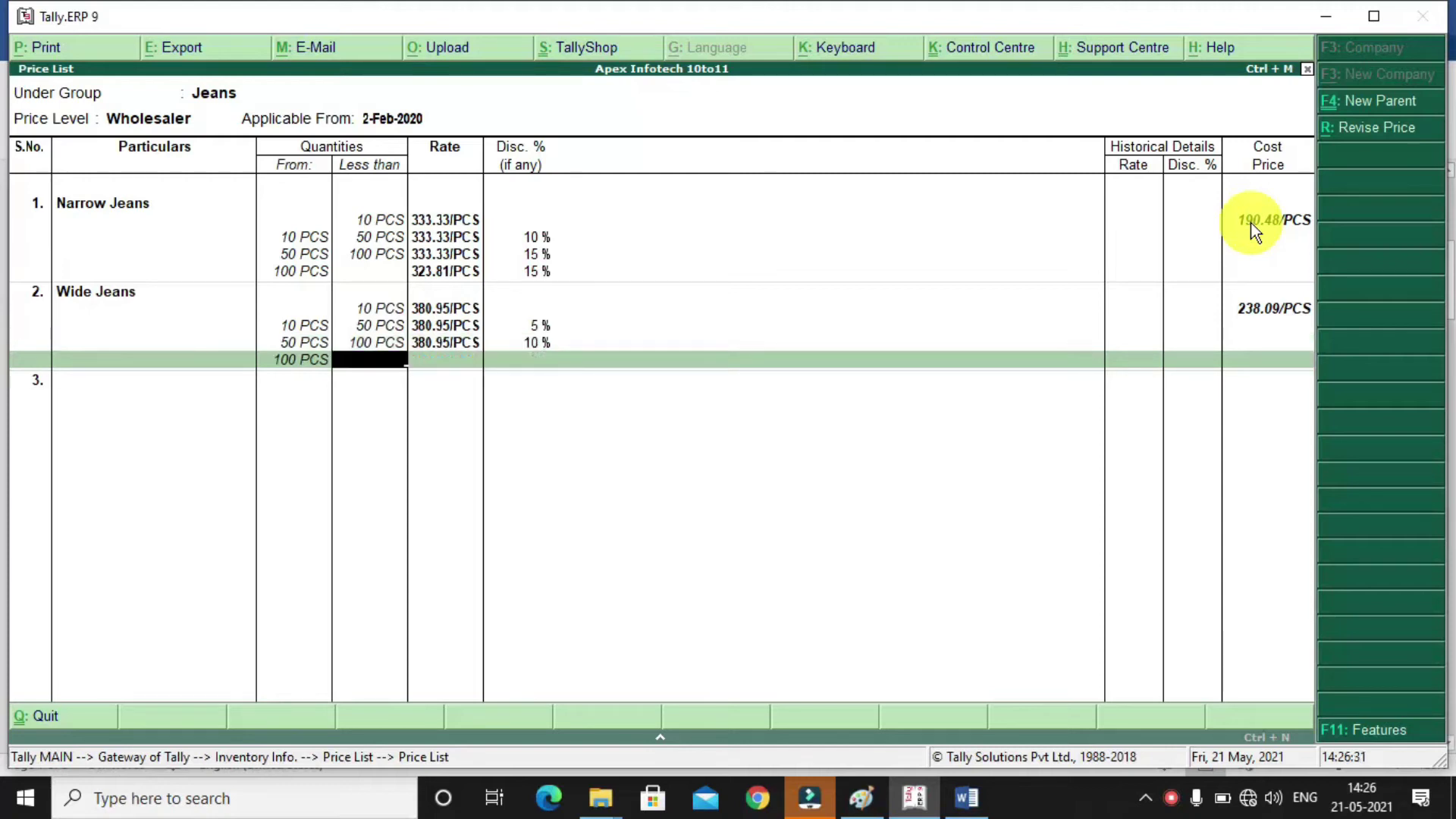
Price Wide Jeans from 100 PCS at 371.43 less 10%, and close the item list
key(Return)
text(3710)
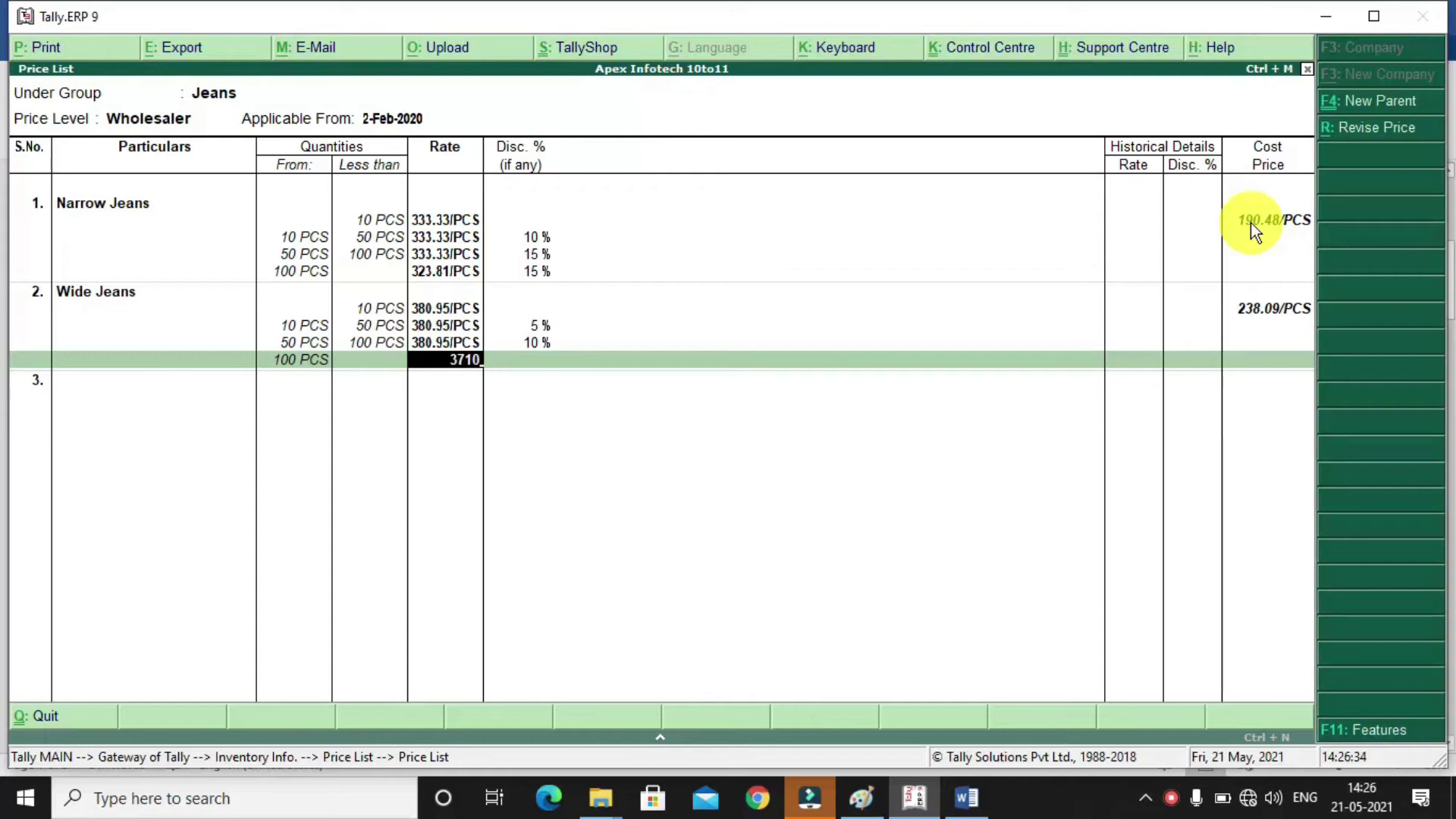
key(BackSpace)
text(.43)
key(Return)
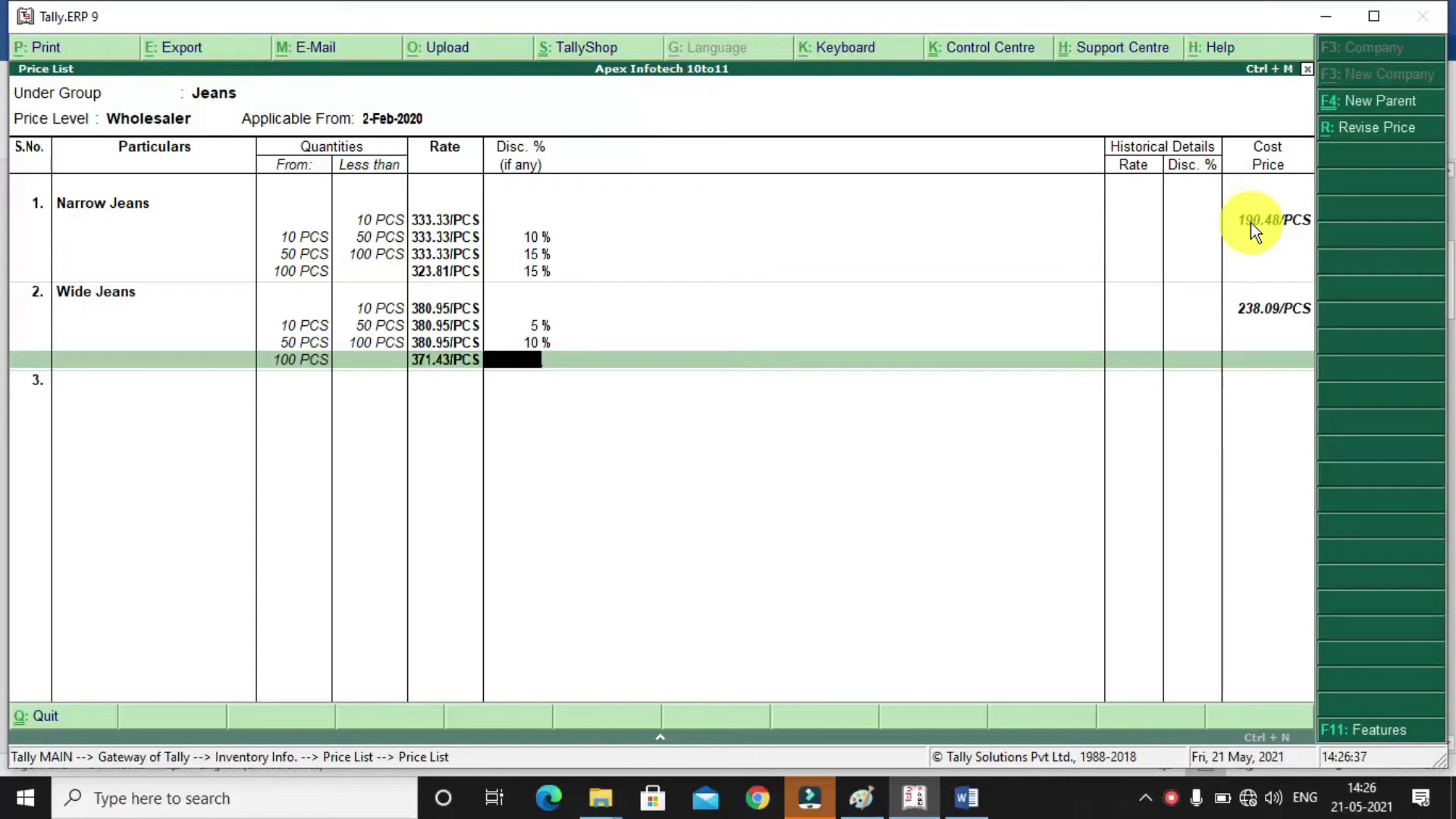
text(10)
key(Return)
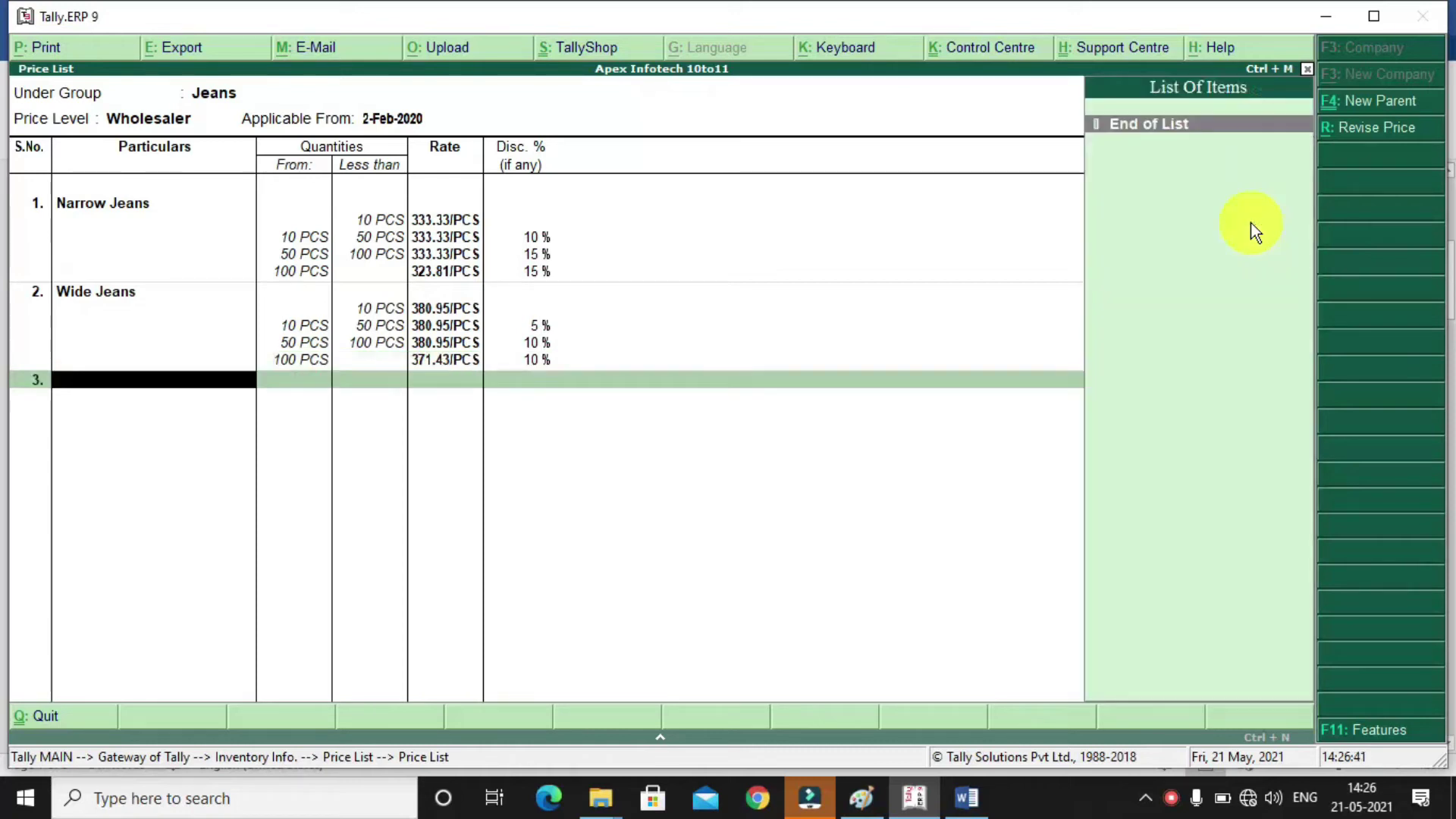
key(Return)
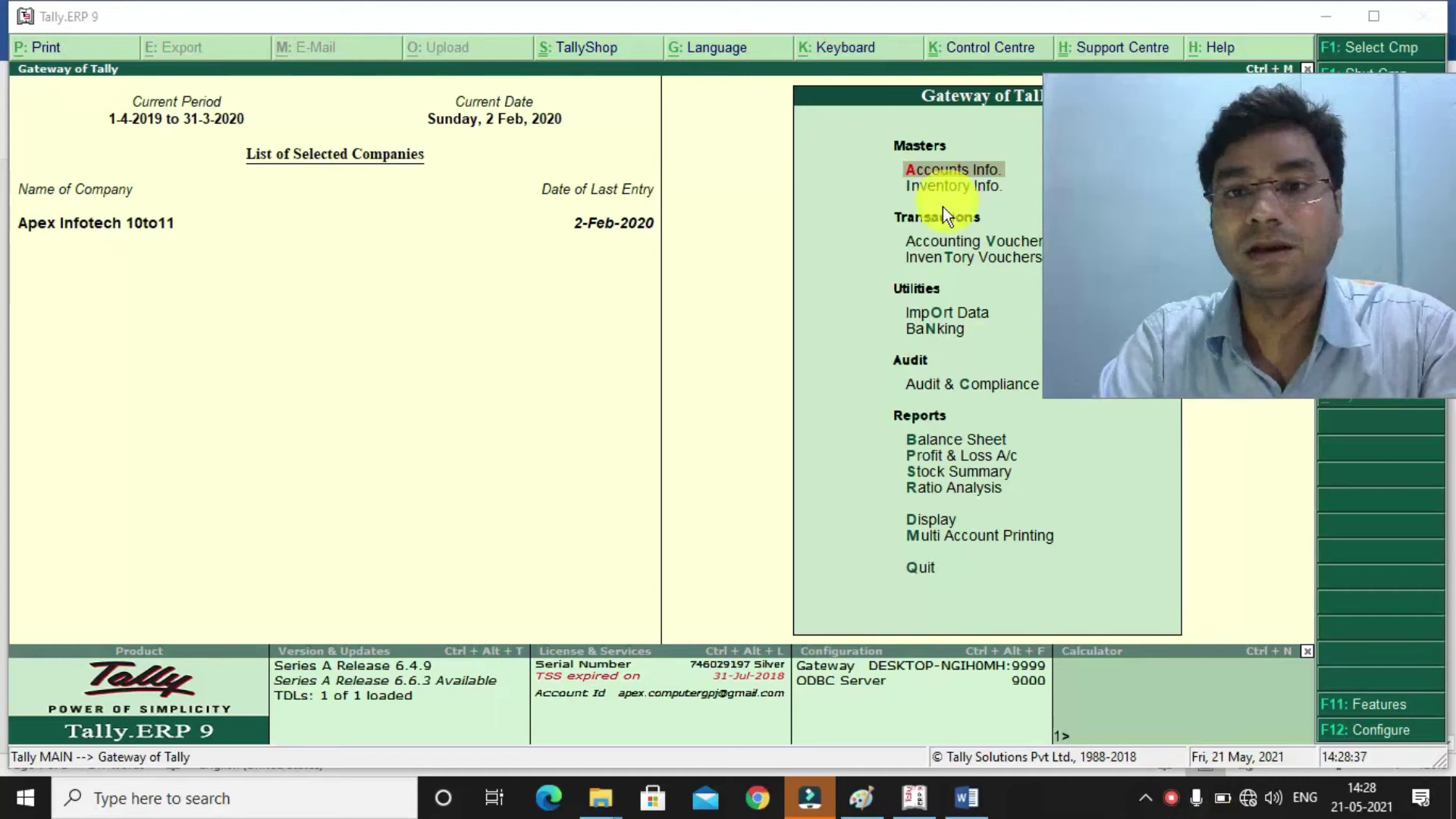
Start a Gst Sales voucher and begin creating a new party ledger from Party A/c name
click(927, 261)
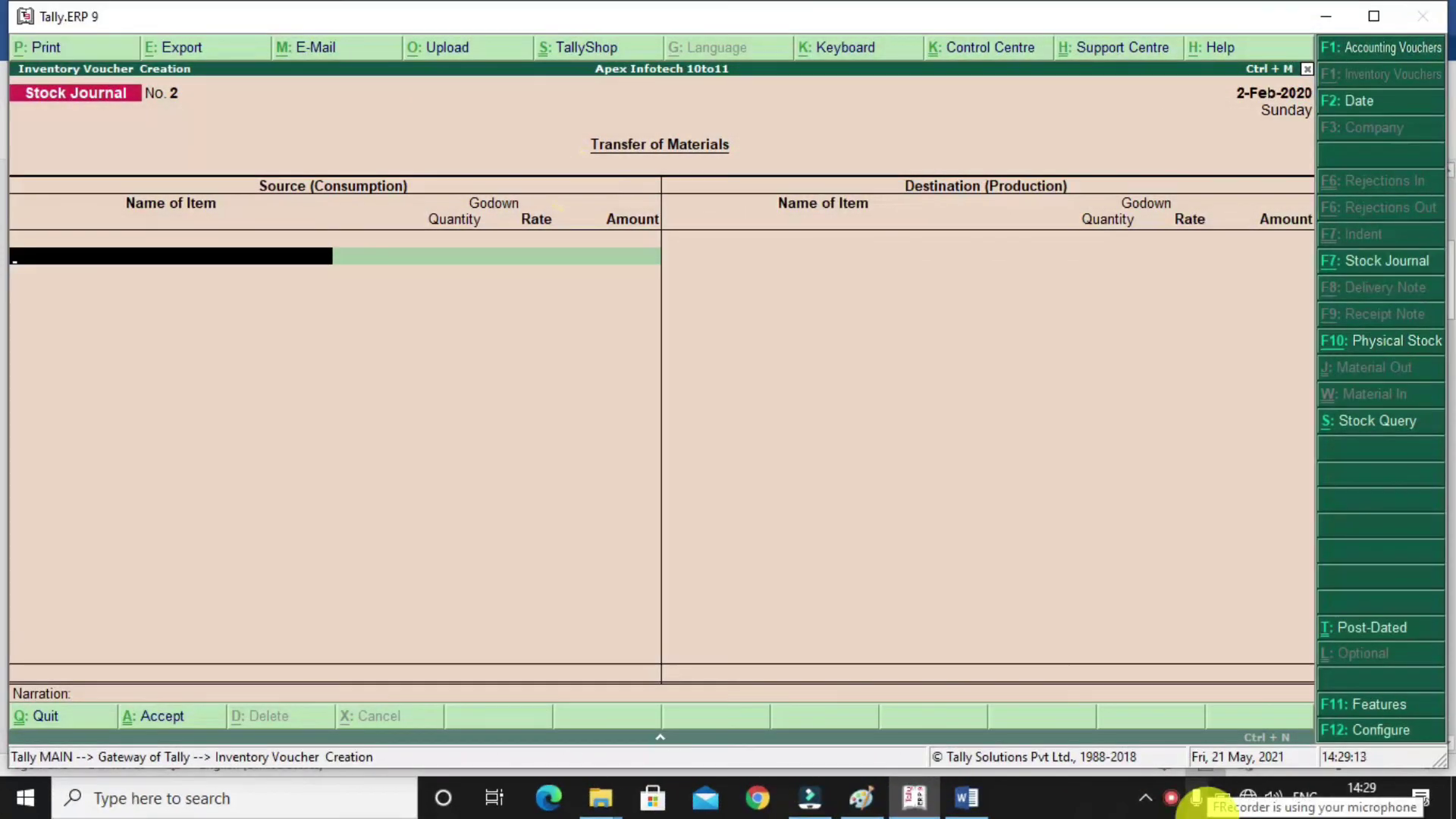
key(F8)
key(Up)
key(Up)
key(Return)
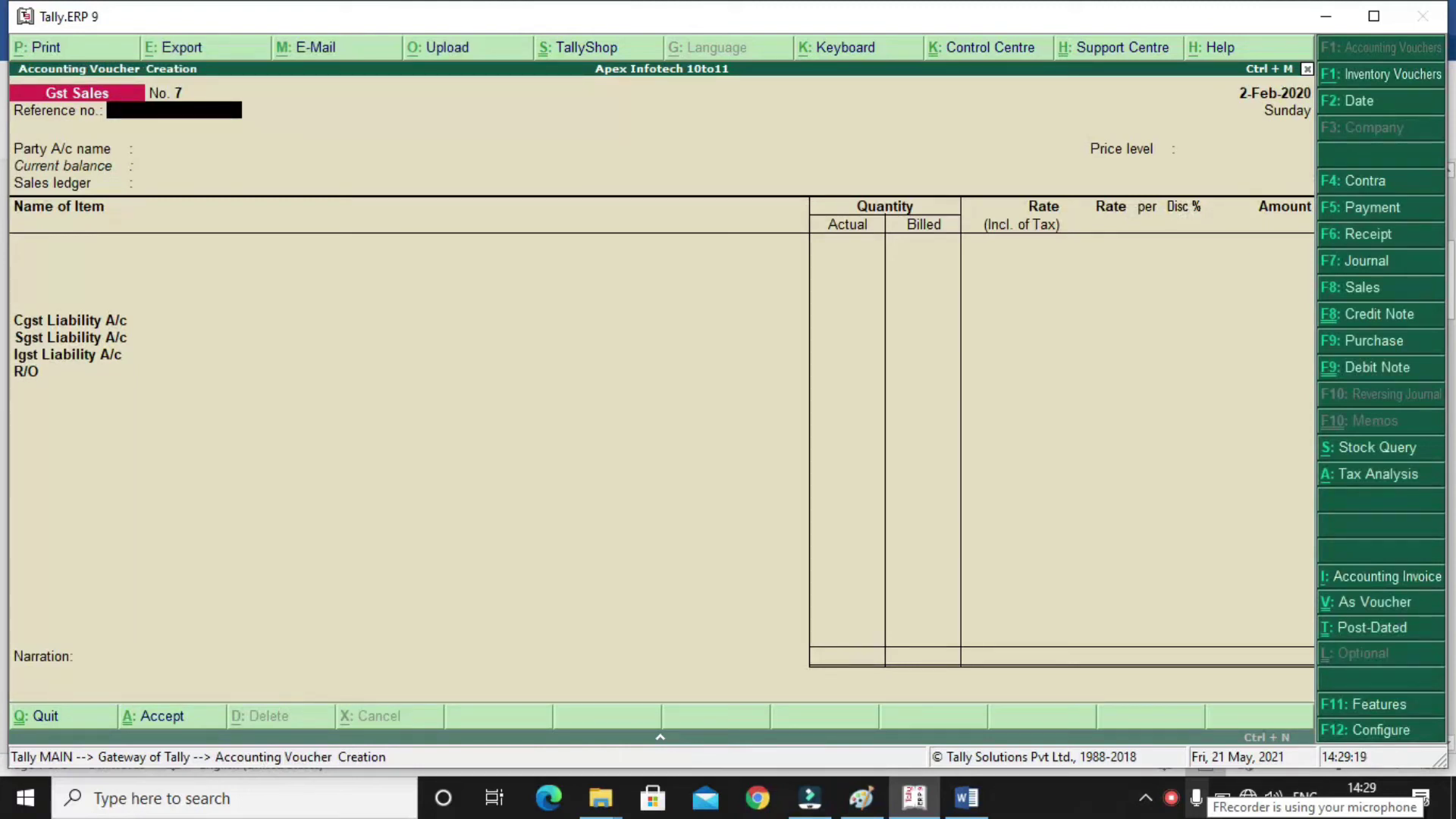
key(Return)
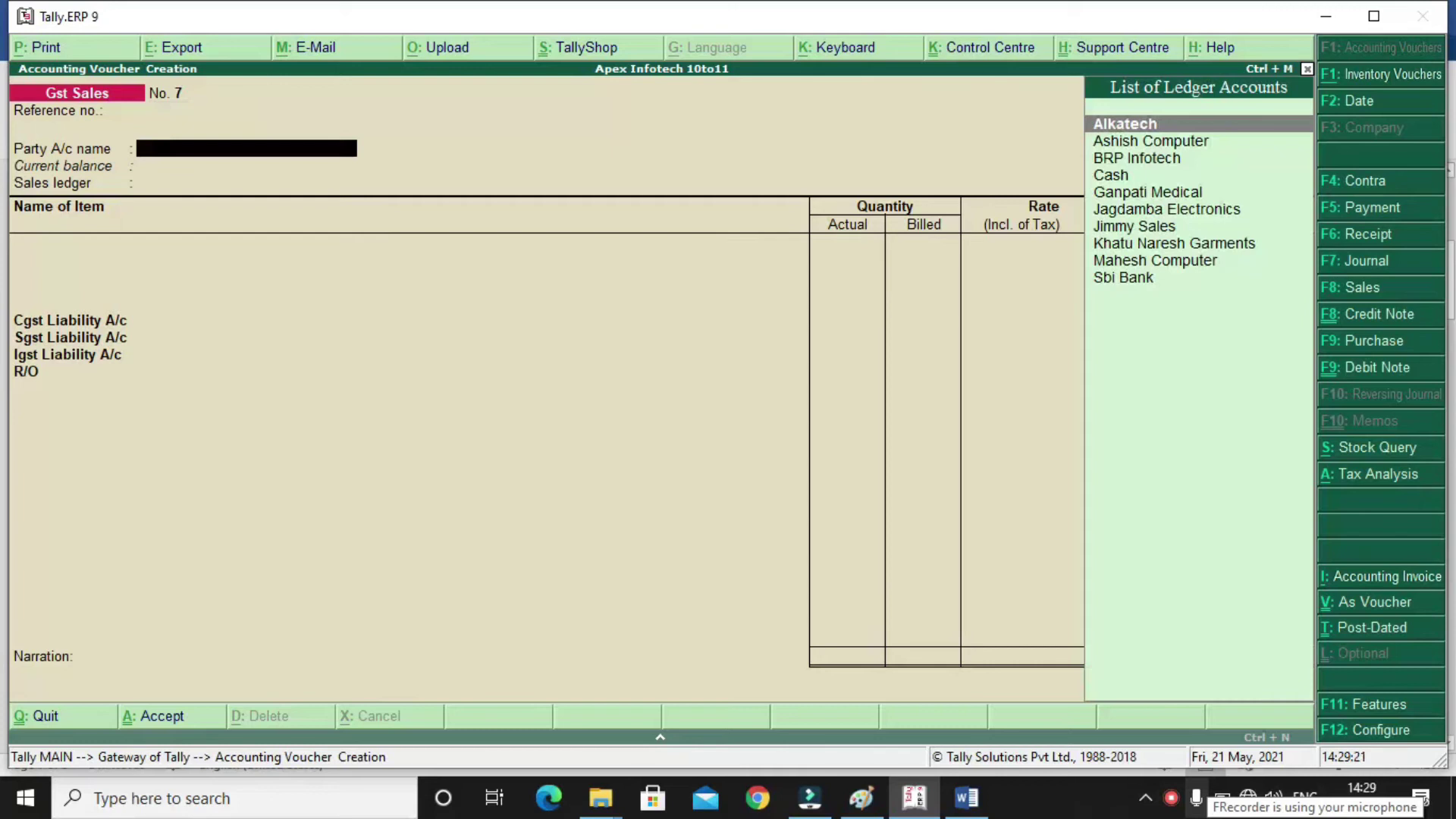
key(alt+c)
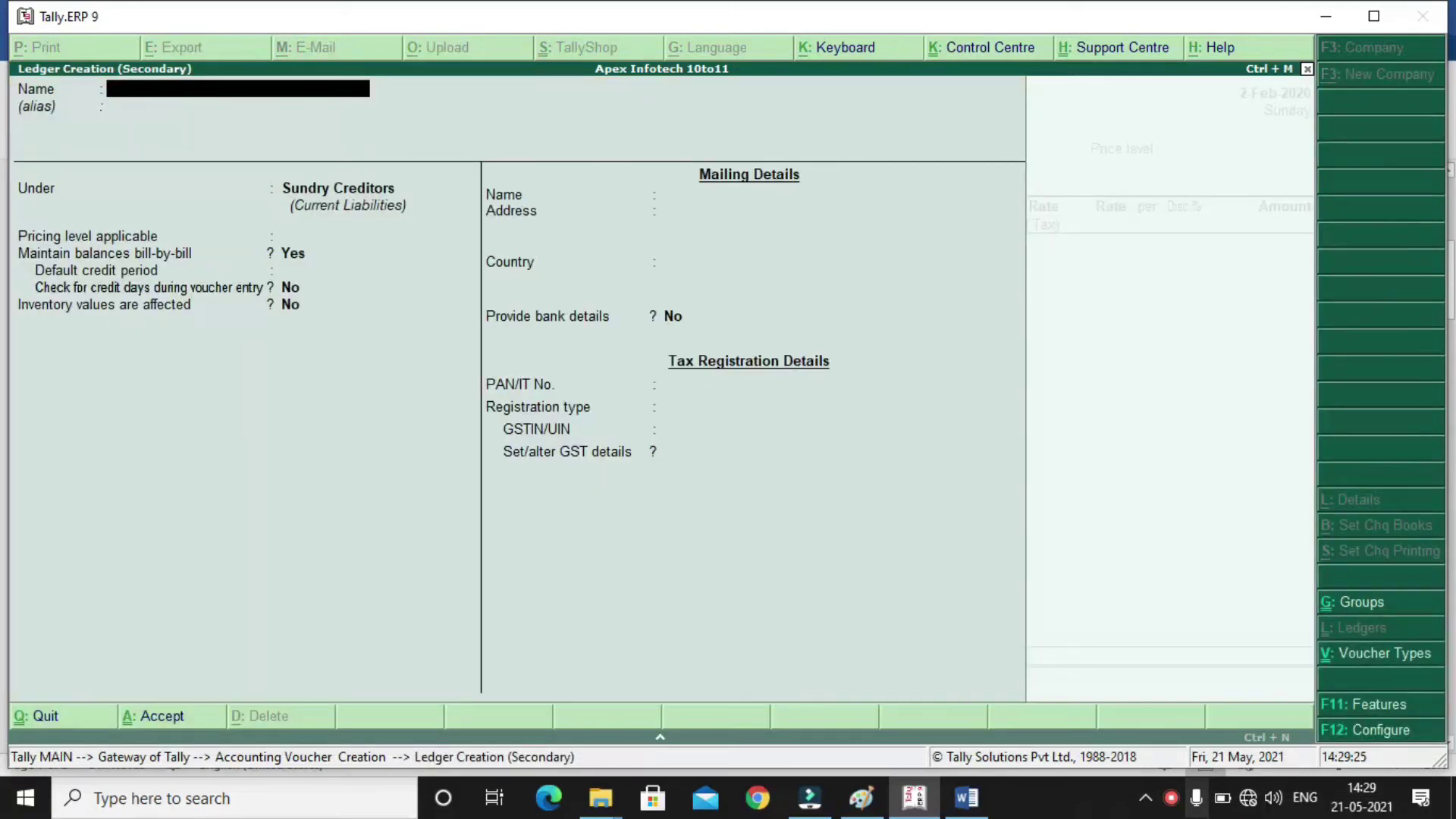
Name the new ledger 'Kamal Collection' and place it under Sundry Debtors
text(Kamal Collection)
key(Return)
key(Return)
text(Sund)
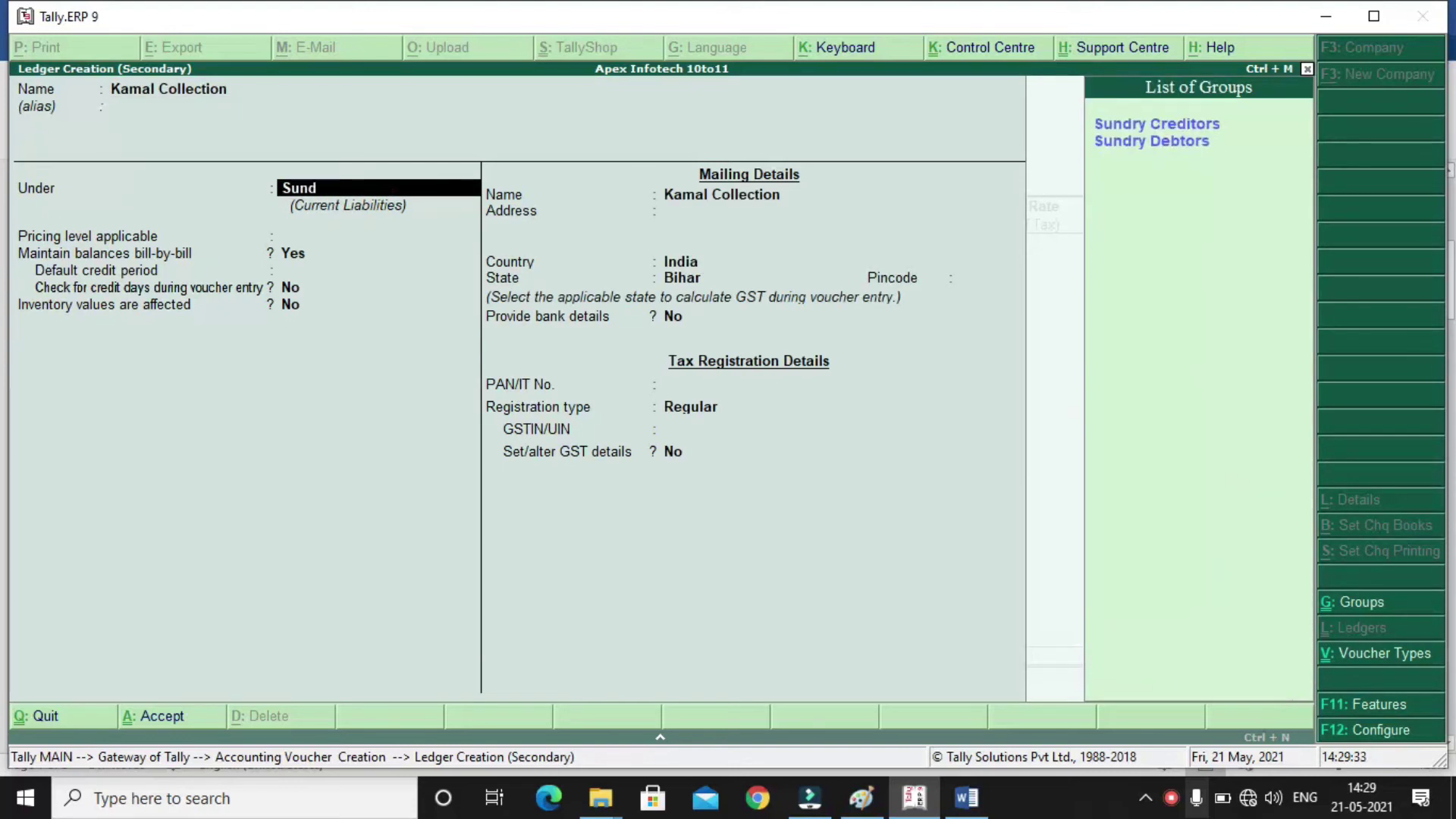
key(Down)
key(Down)
key(Return)
key(Return)
key(Return)
key(Return)
key(Return)
key(Return)
key(Return)
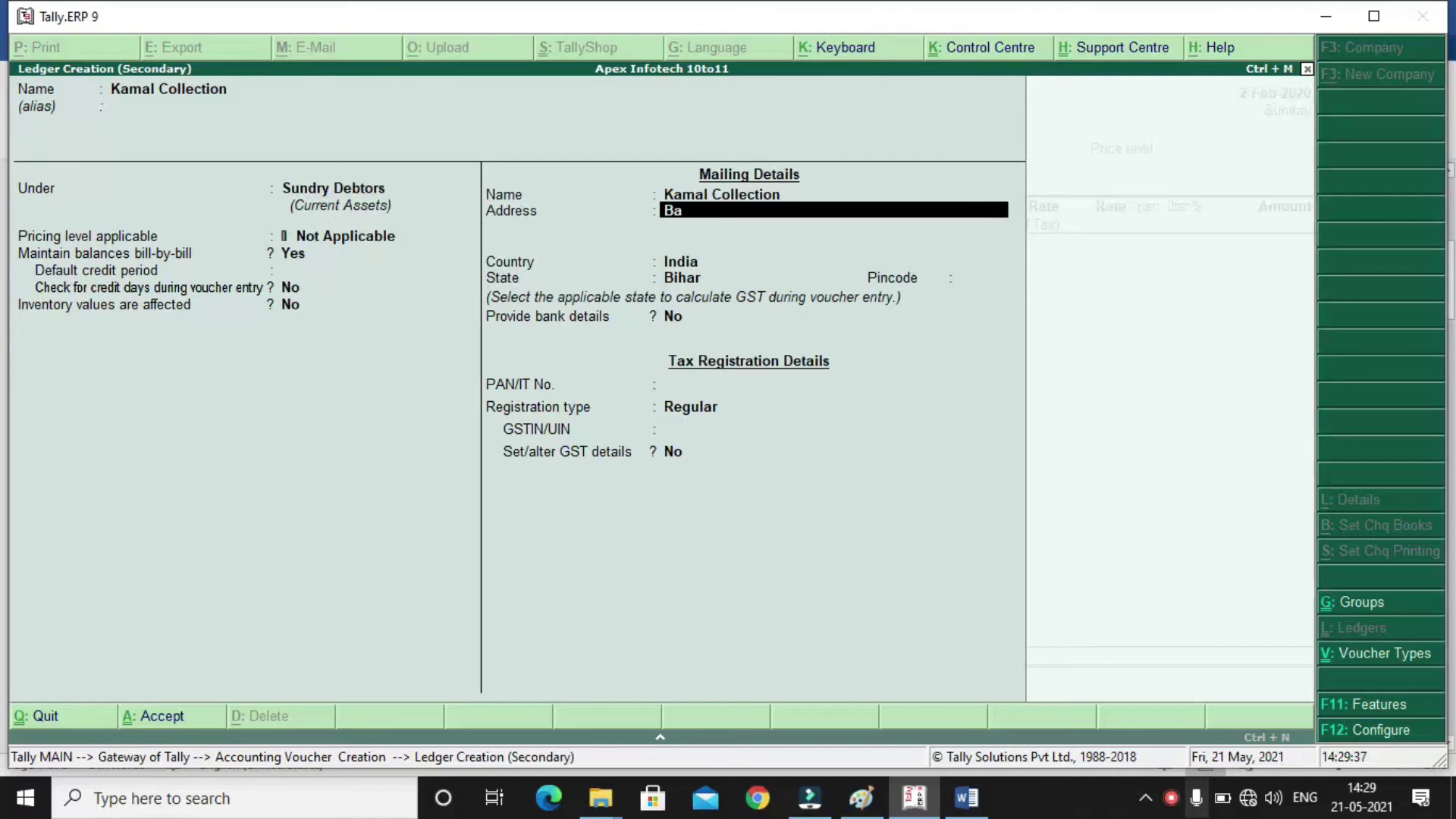
Fill in the party's address and pincode, then switch to the Word price list
key(BackSpace)
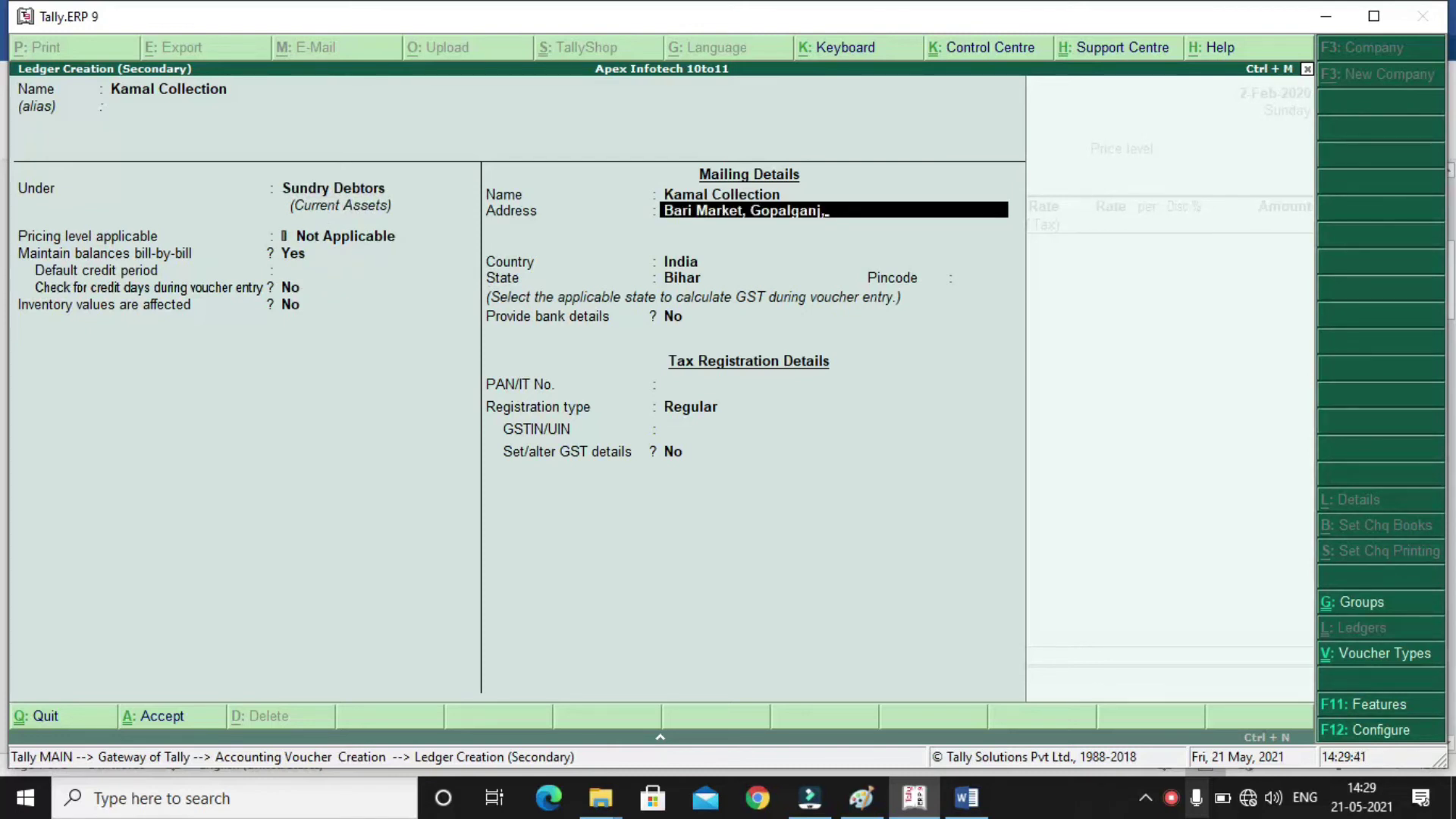
key(Return)
key(Return)
key(Return)
key(Return)
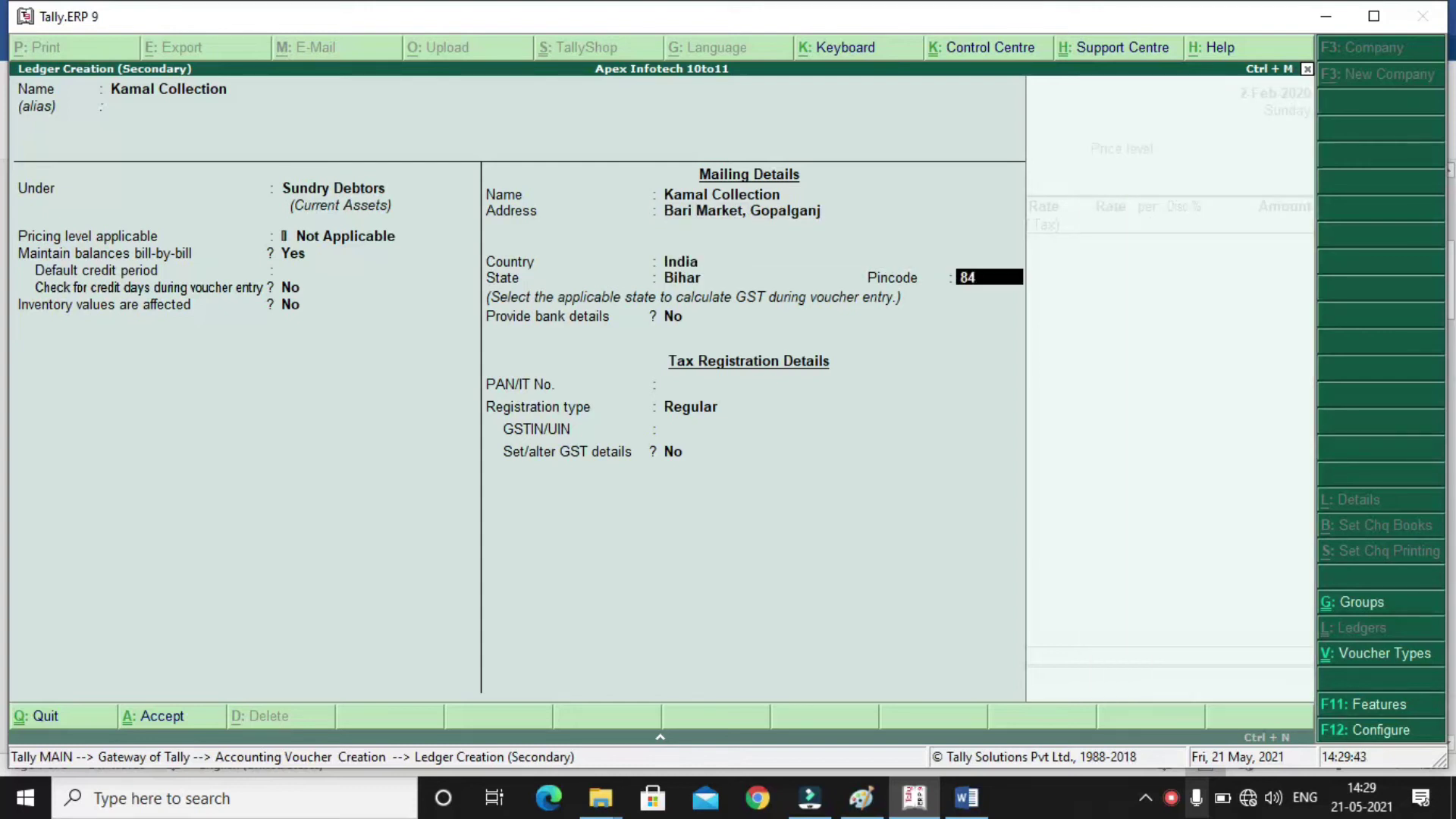
key(Return)
key(Return)
key(Return)
key(Return)
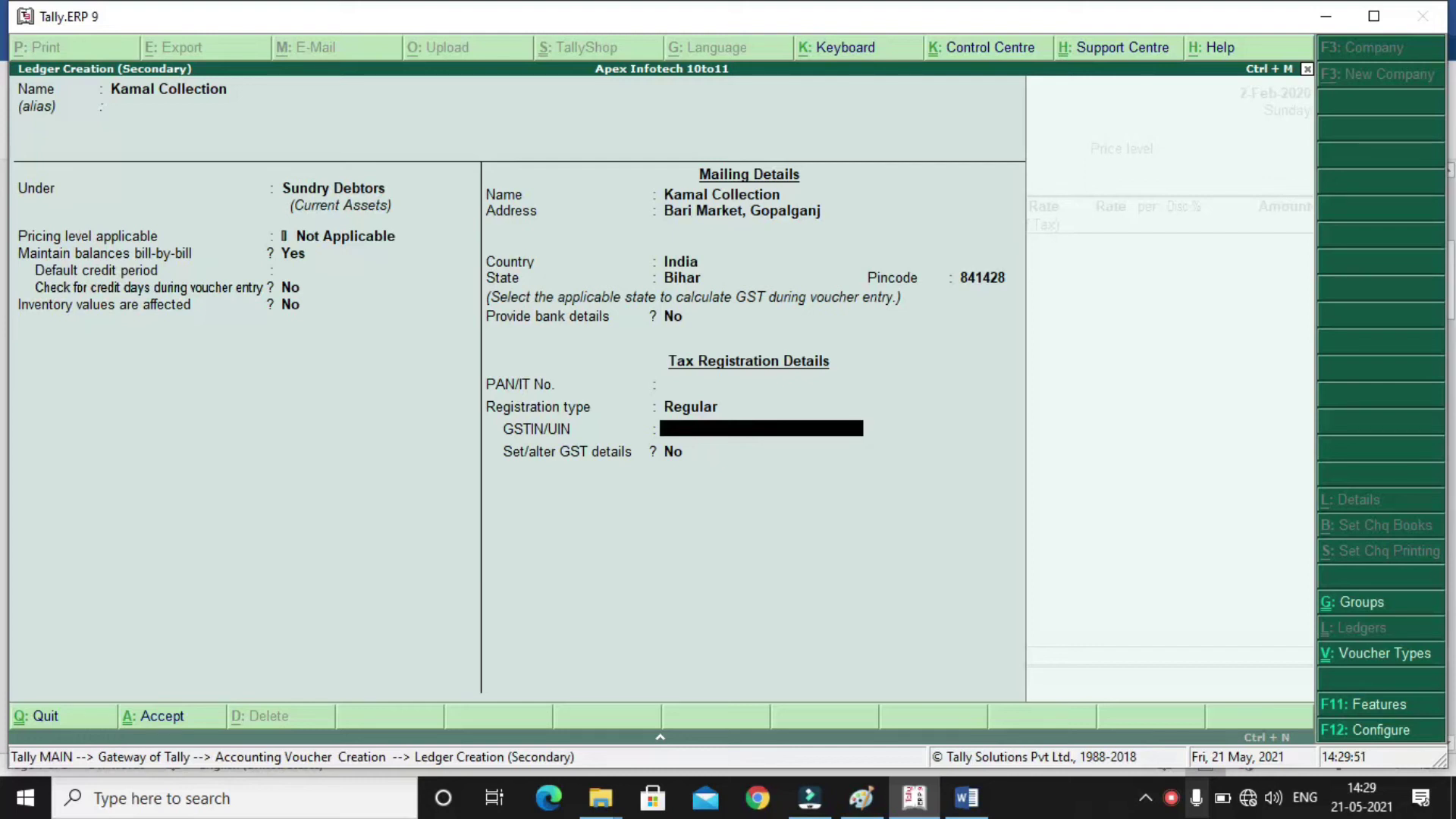
click(966, 796)
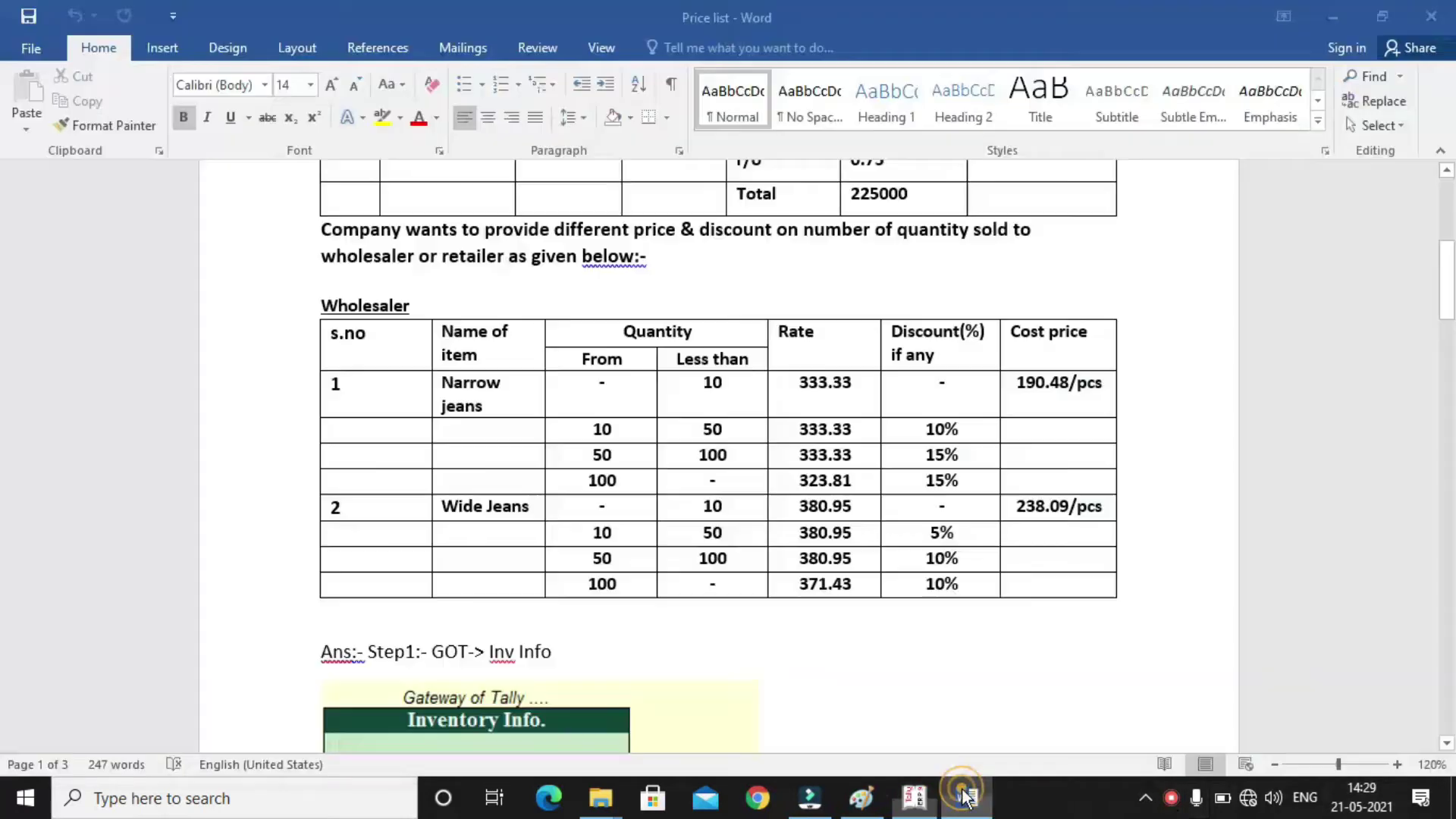
Scroll the Word document to the sales question: Narrow jeans 50 pcs, Wide jeans 110 pcs
scroll(1450, 751, down, 5)
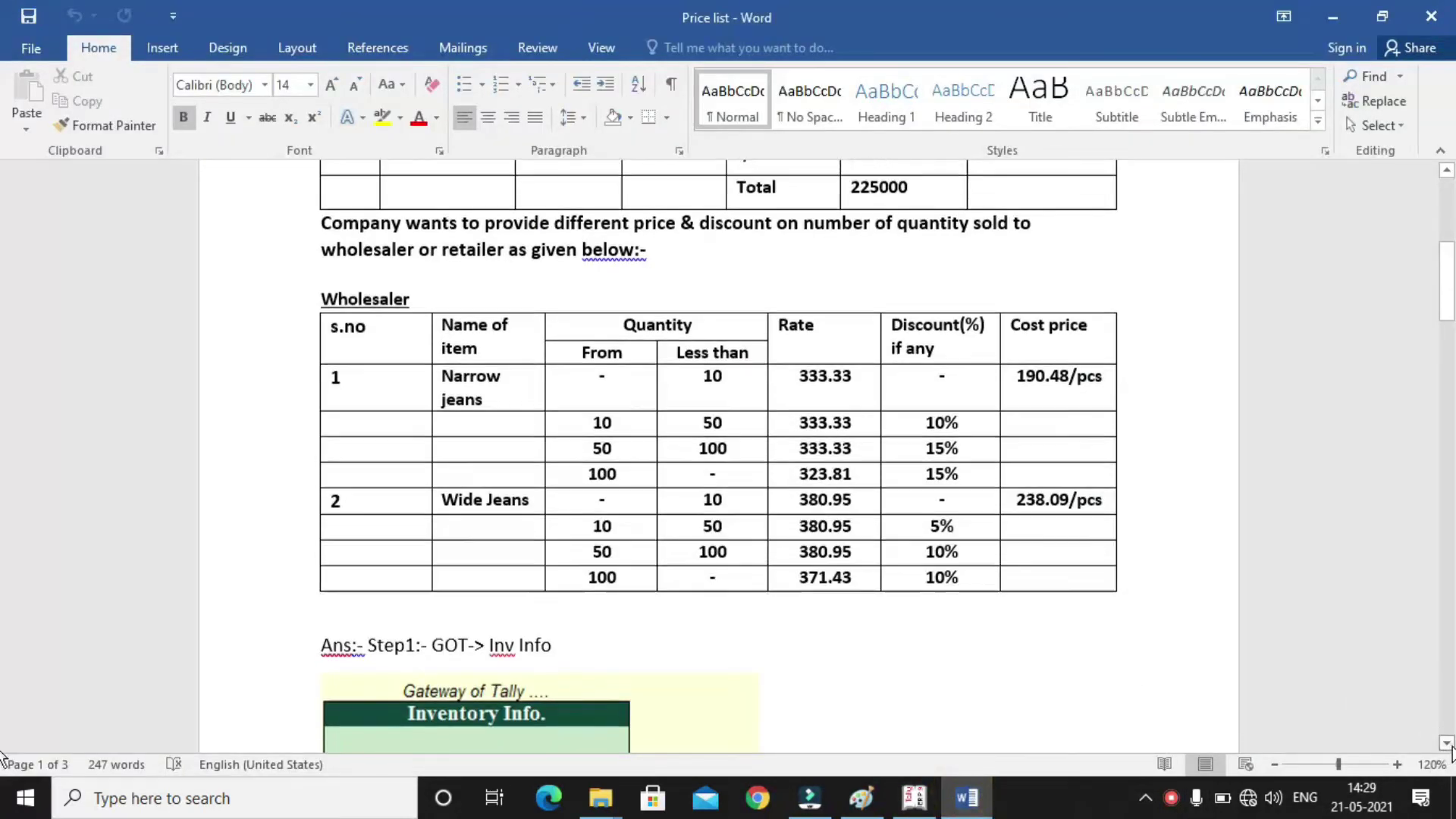
scroll(1451, 751, down, 10)
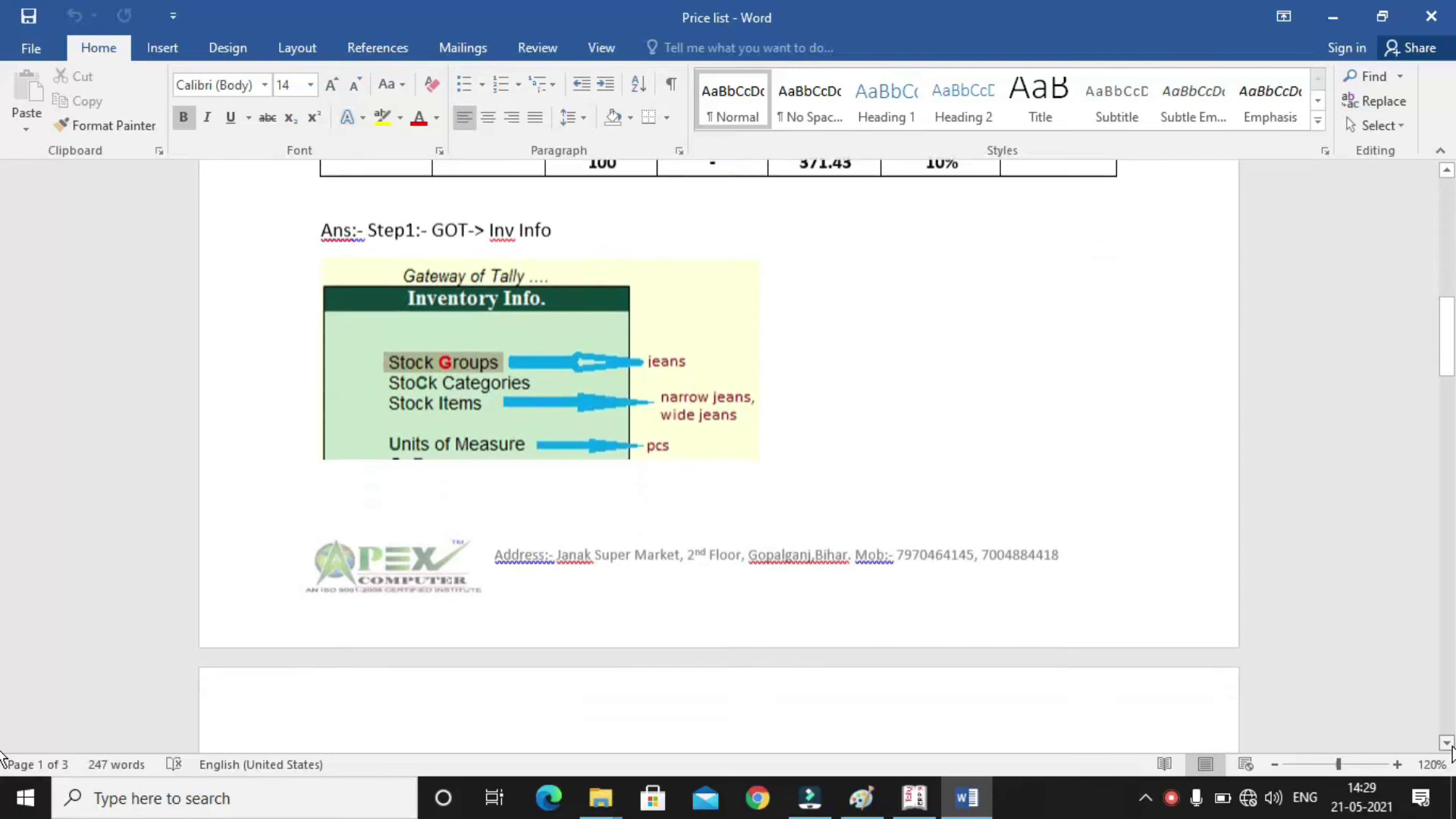
scroll(1451, 751, down, 7)
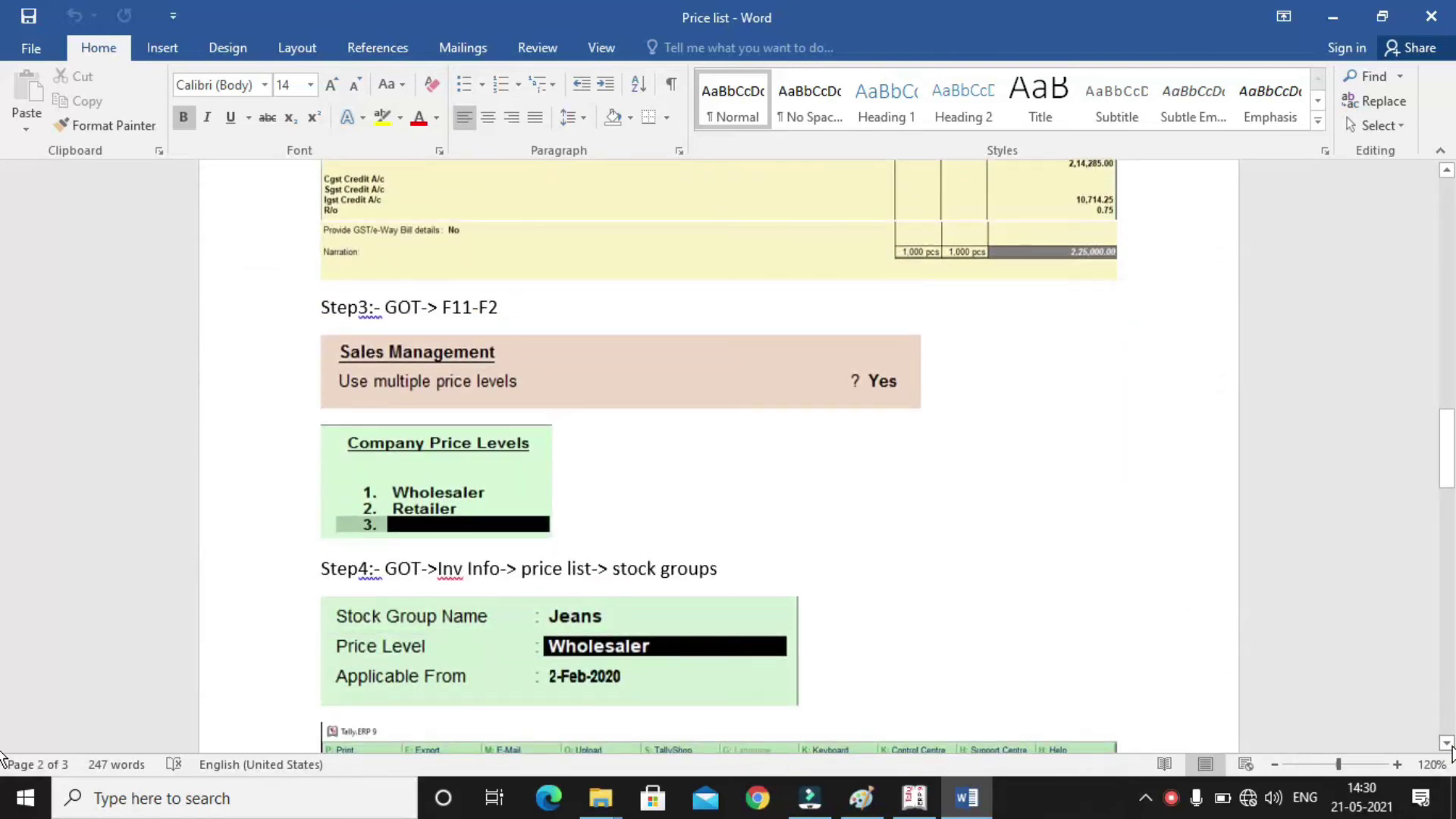
scroll(1451, 751, down, 6)
scroll(1451, 751, down, 3)
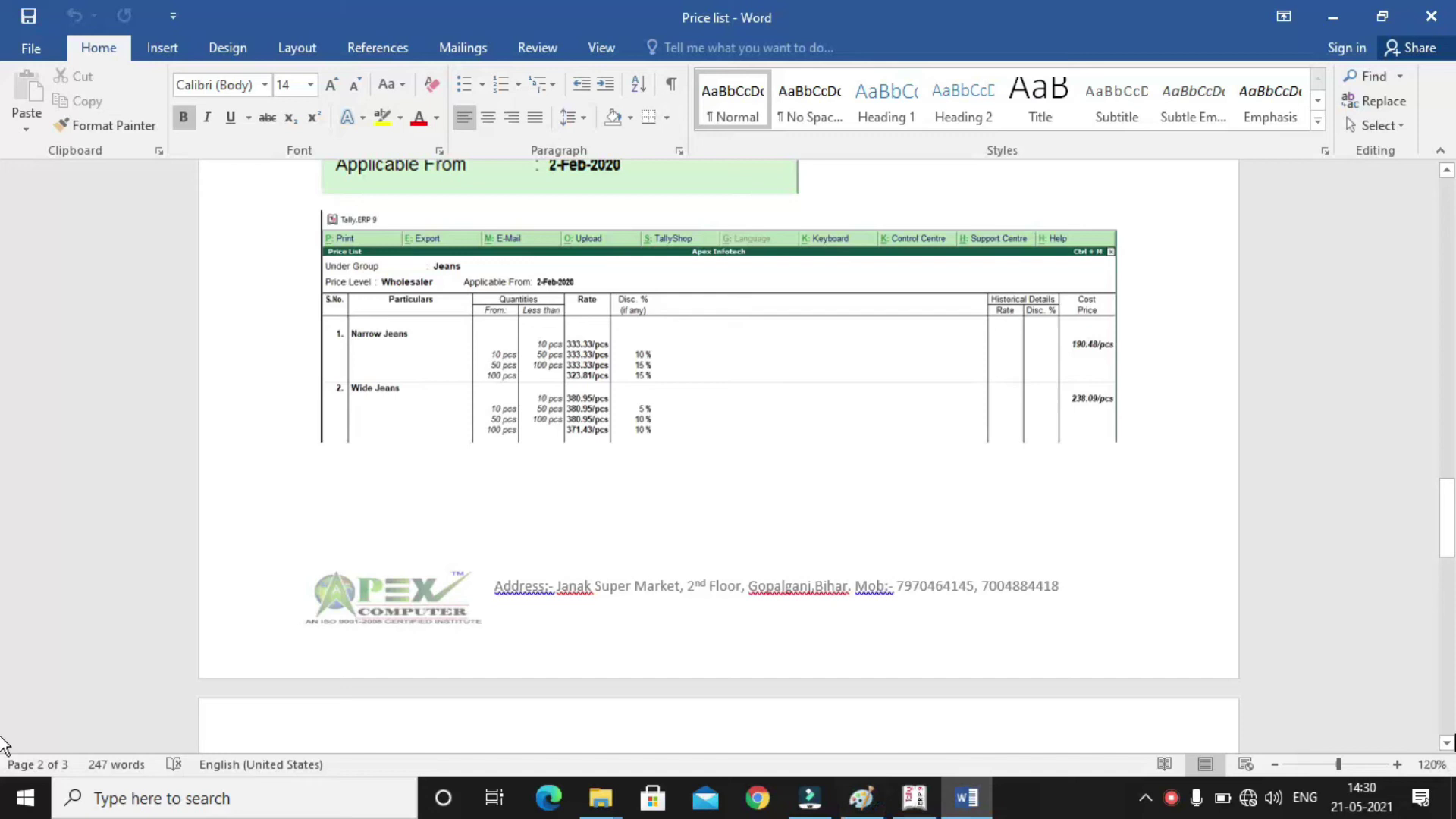
click(1447, 743)
scroll(1117, 524, down, 10)
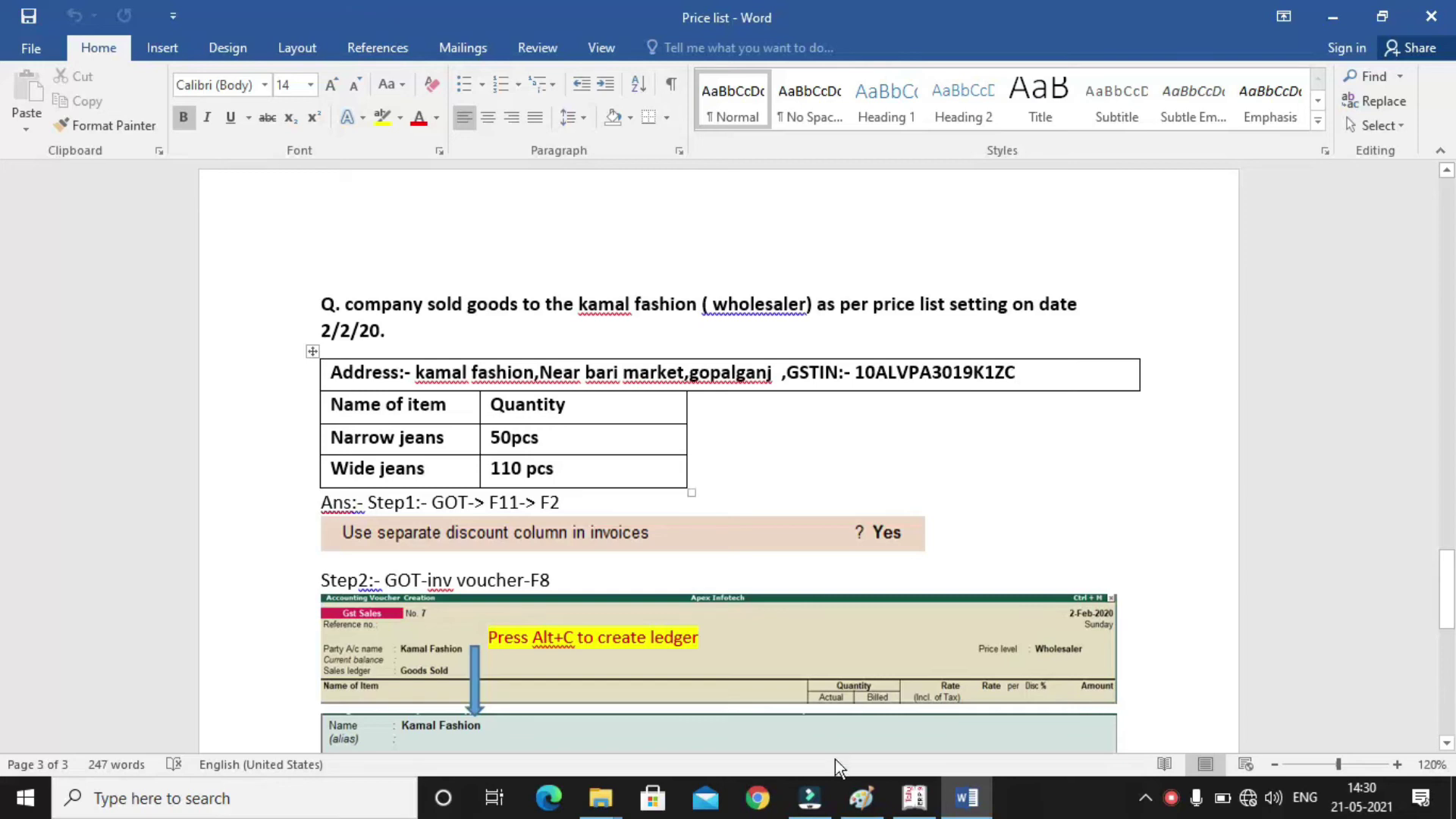
Back in Tally, enter Kamal Collection's GSTIN and save the ledger
click(928, 796)
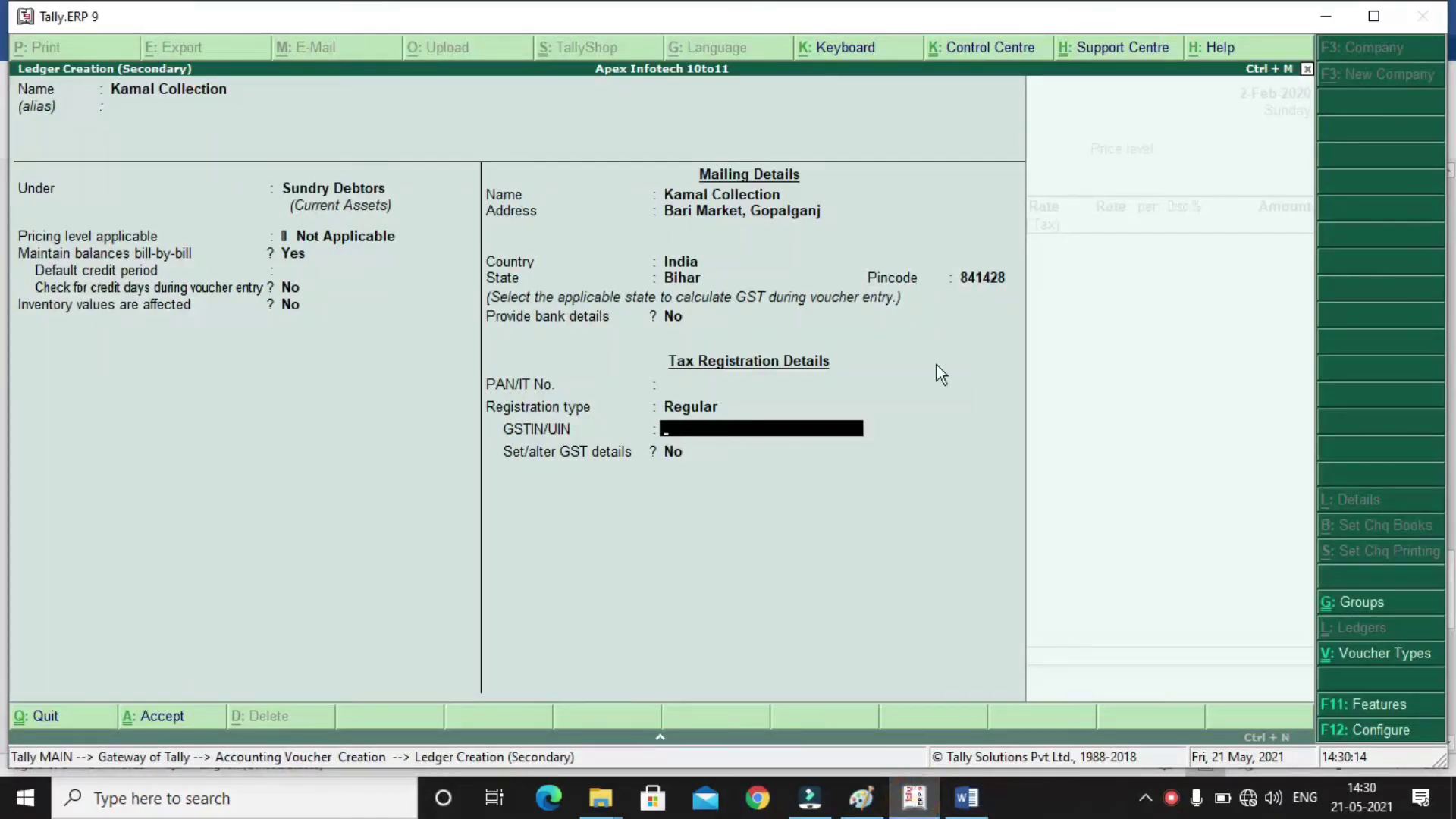
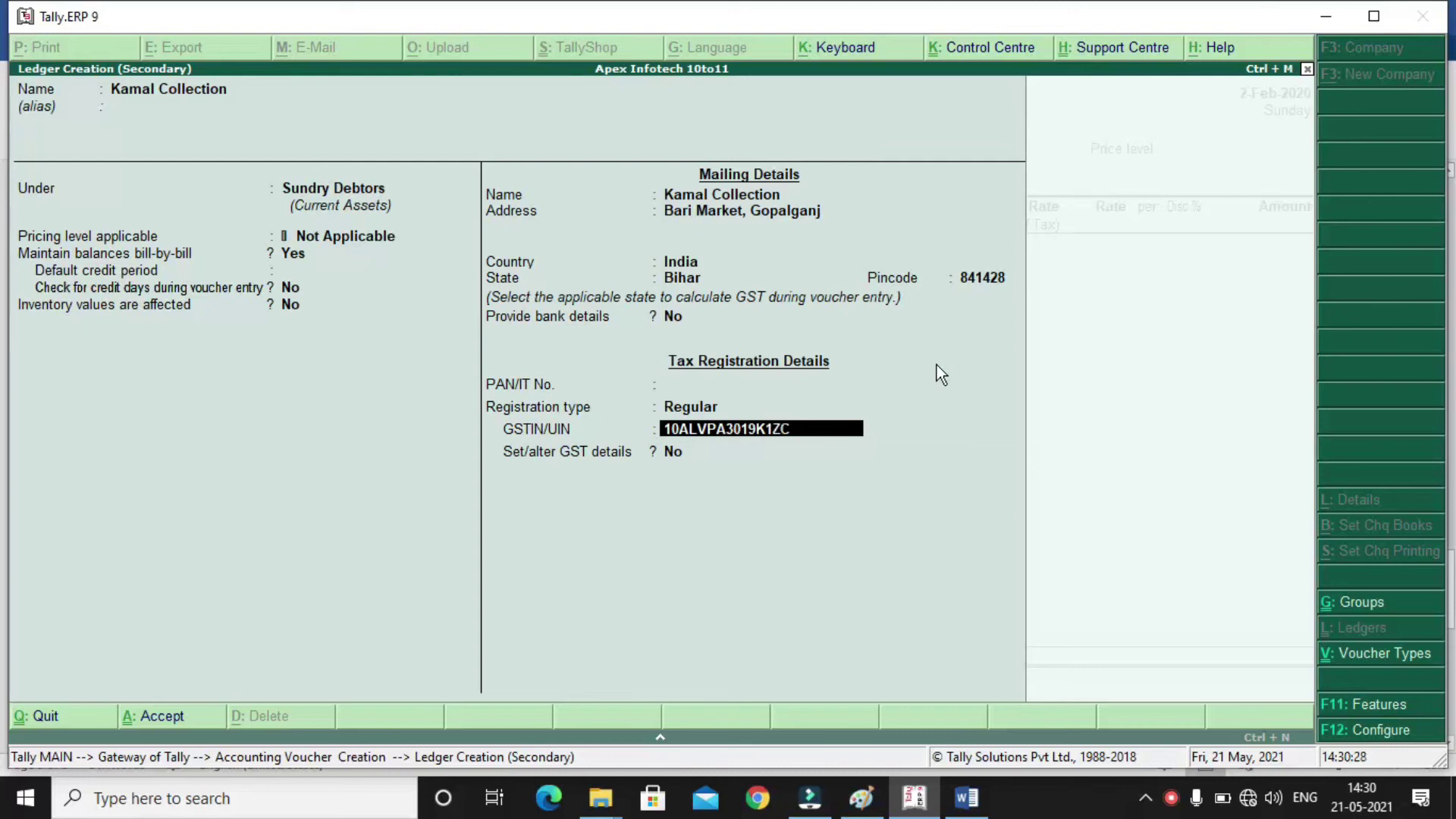
key(Return)
key(Return)
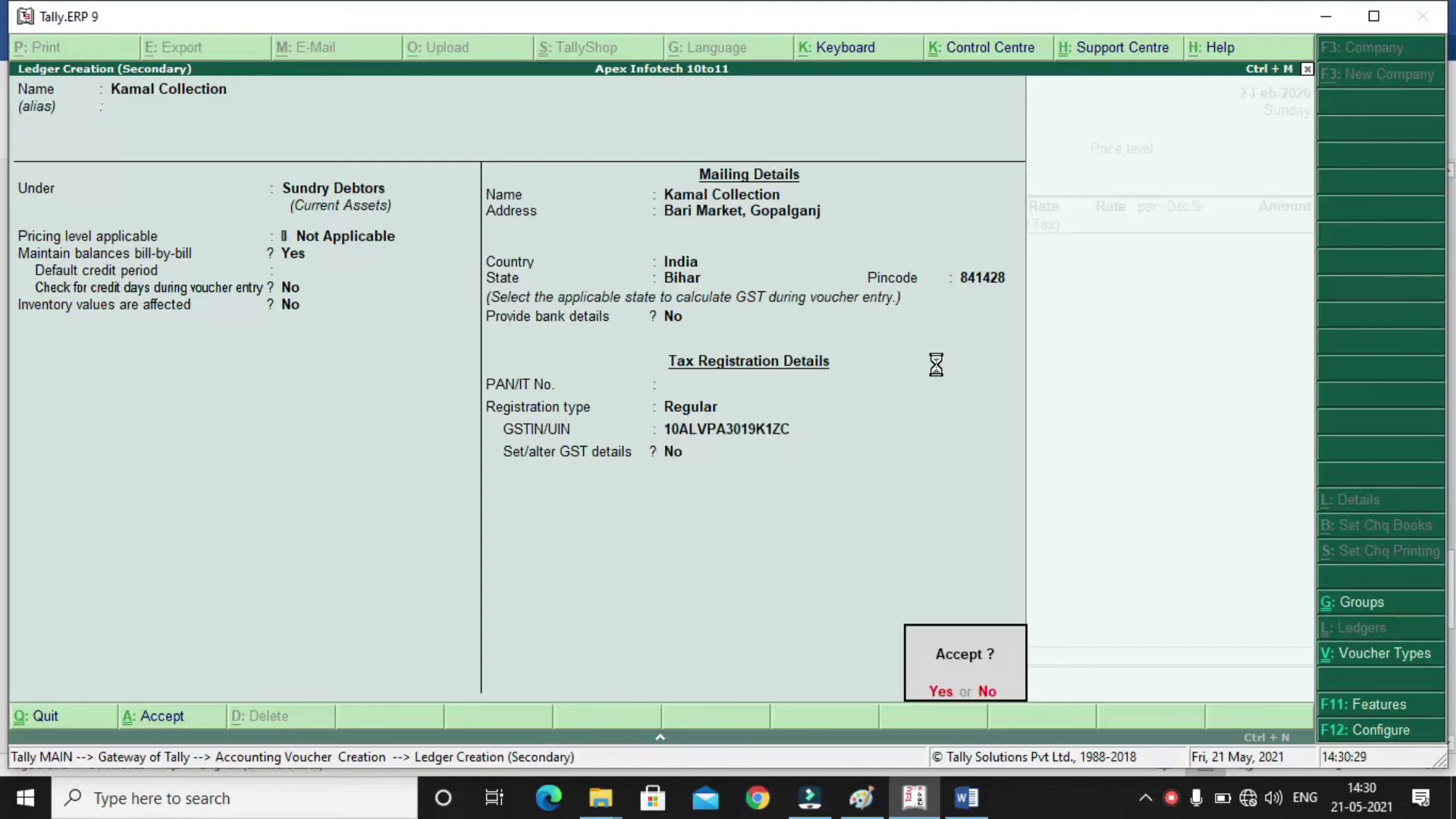
key(Return)
key(Return)
key(Return)
key(Return)
key(Return)
key(Return)
key(Return)
key(Return)
key(Return)
key(Return)
key(Return)
key(Return)
key(Return)
key(Return)
key(Return)
key(Return)
key(Return)
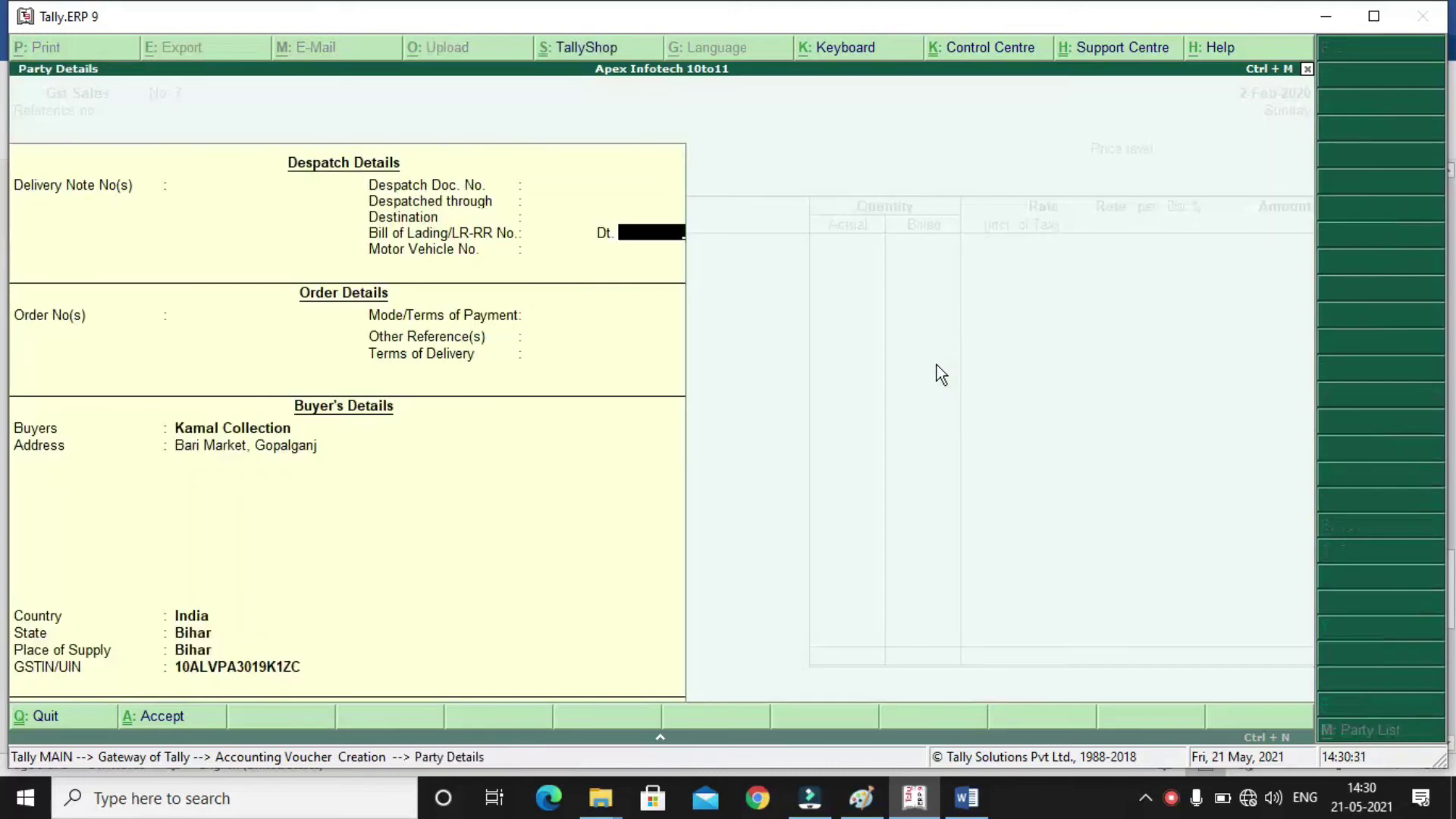
key(Return)
key(Return)
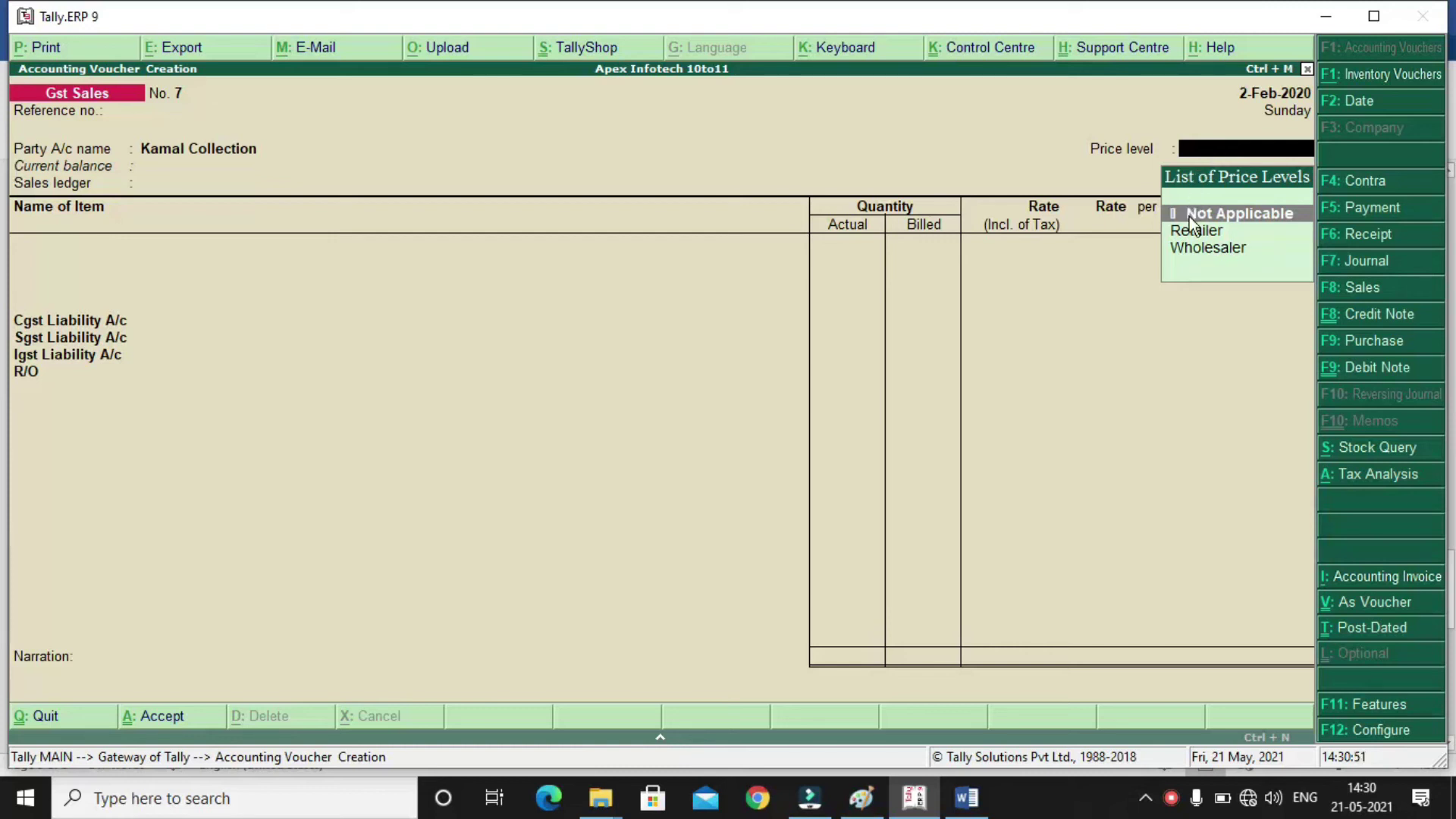
Use the Wholesaler price level and Goods Sold ledger, and bill 50 PCS Narrow Jeans from Godown No 1
click(1197, 249)
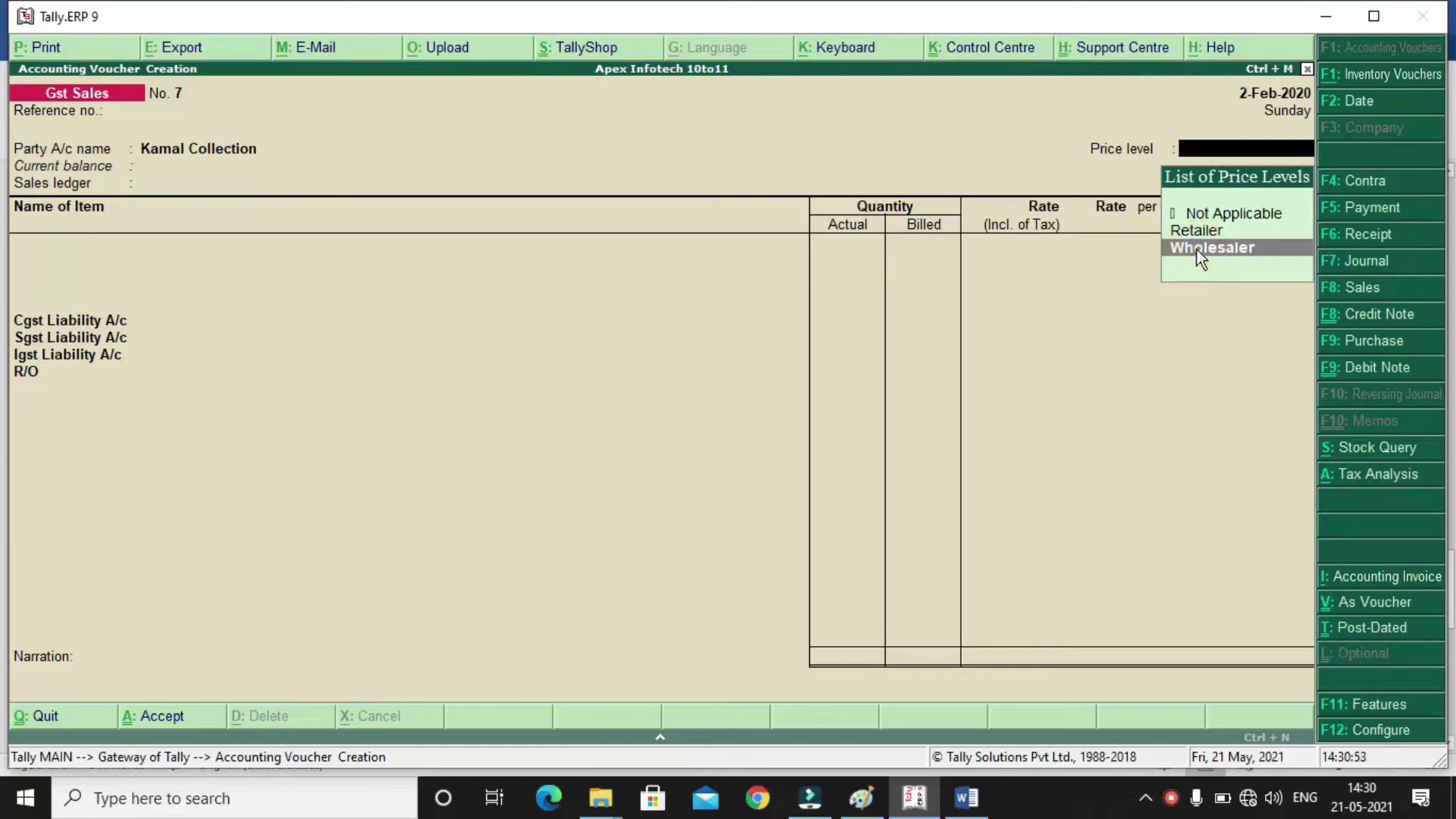
click(1197, 249)
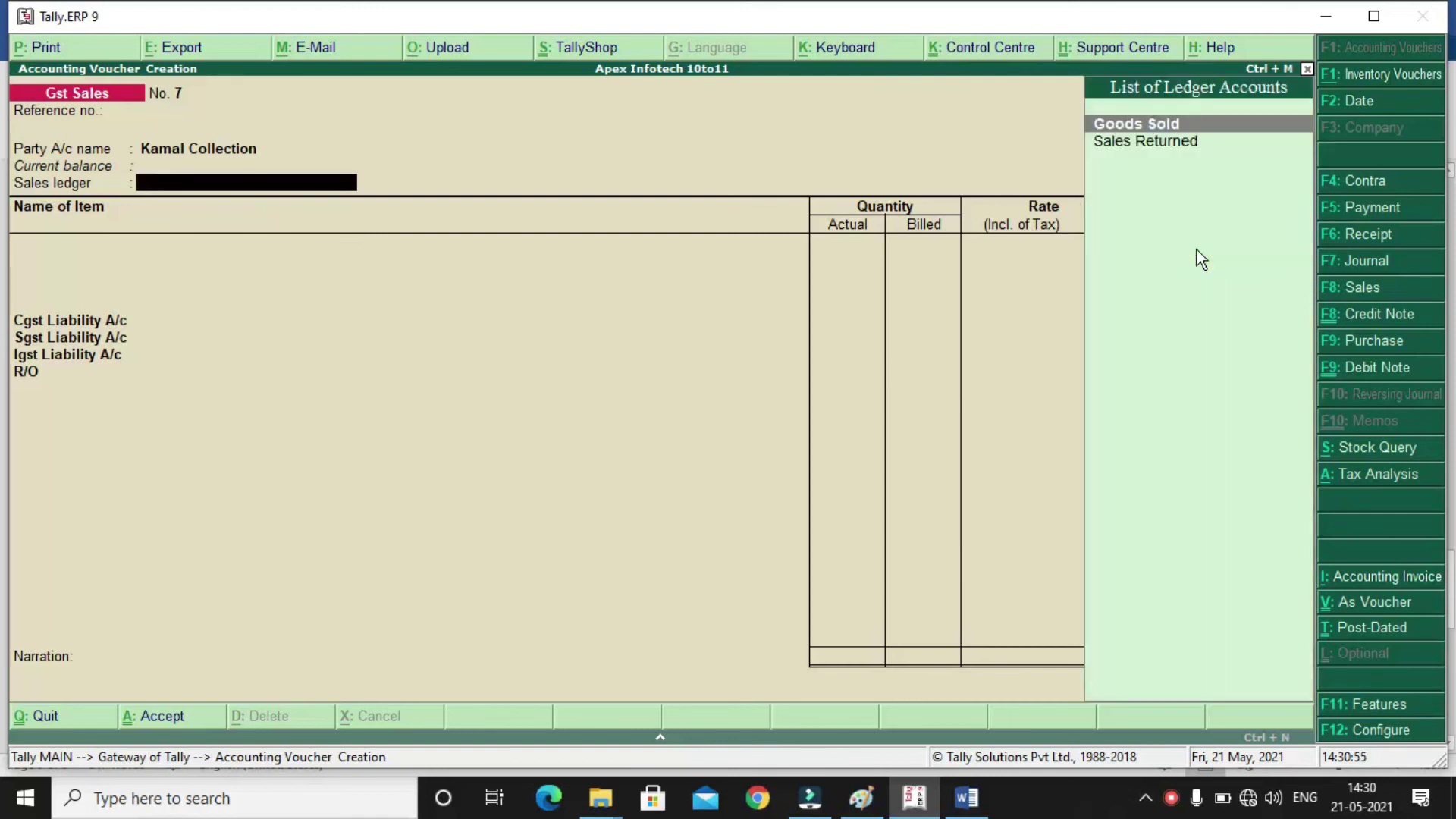
key(Return)
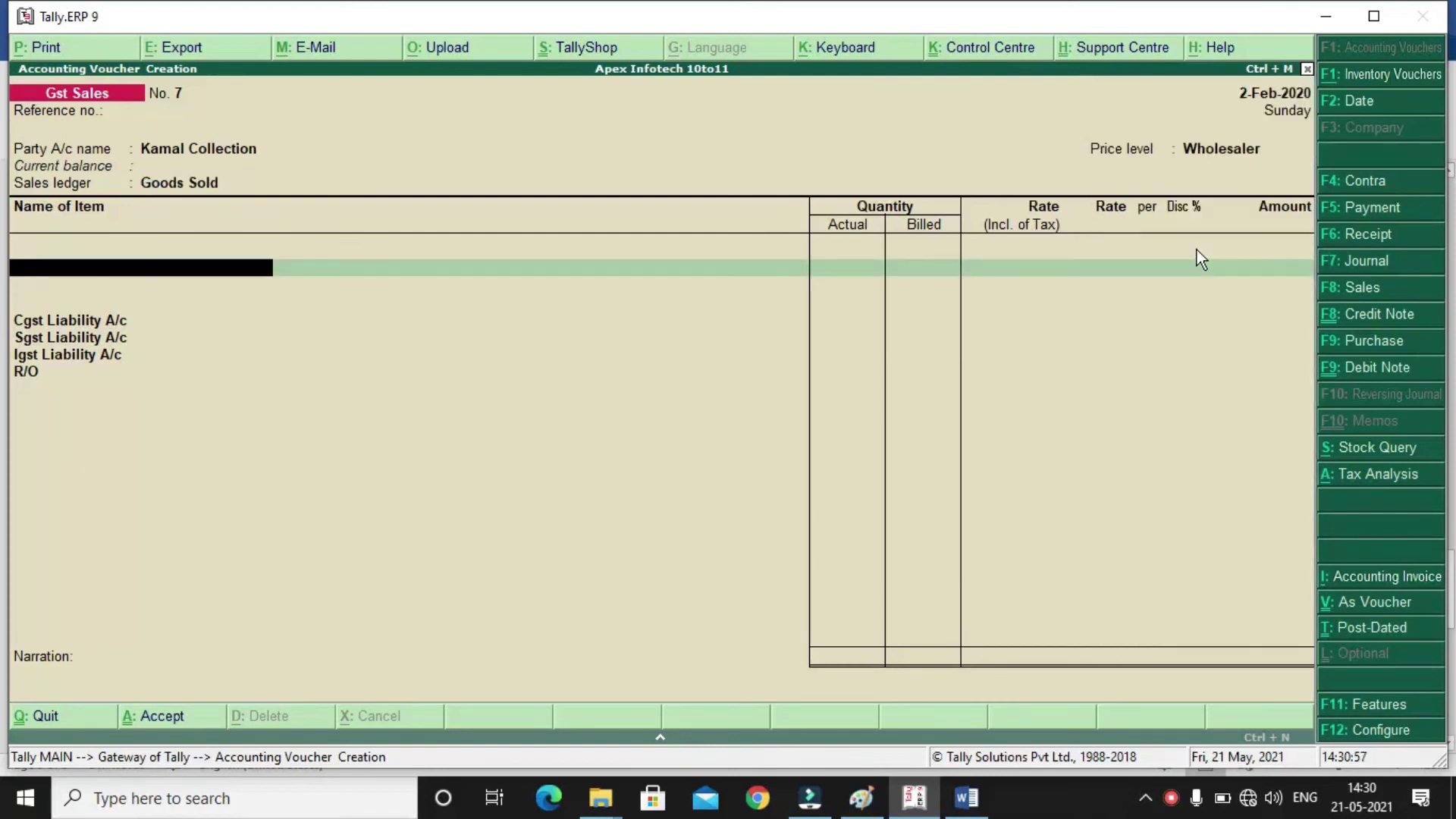
text(na)
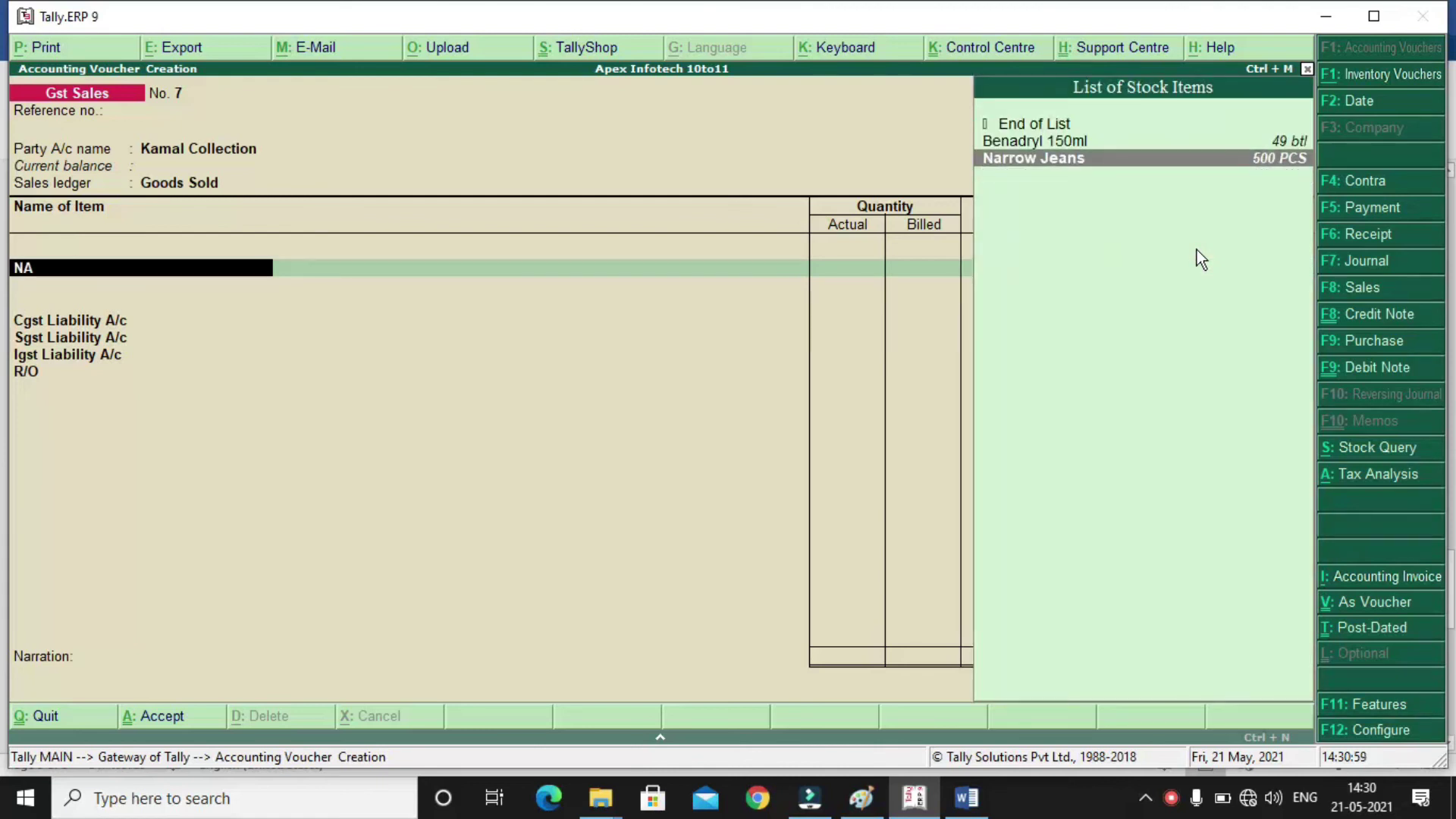
key(Return)
key(Return)
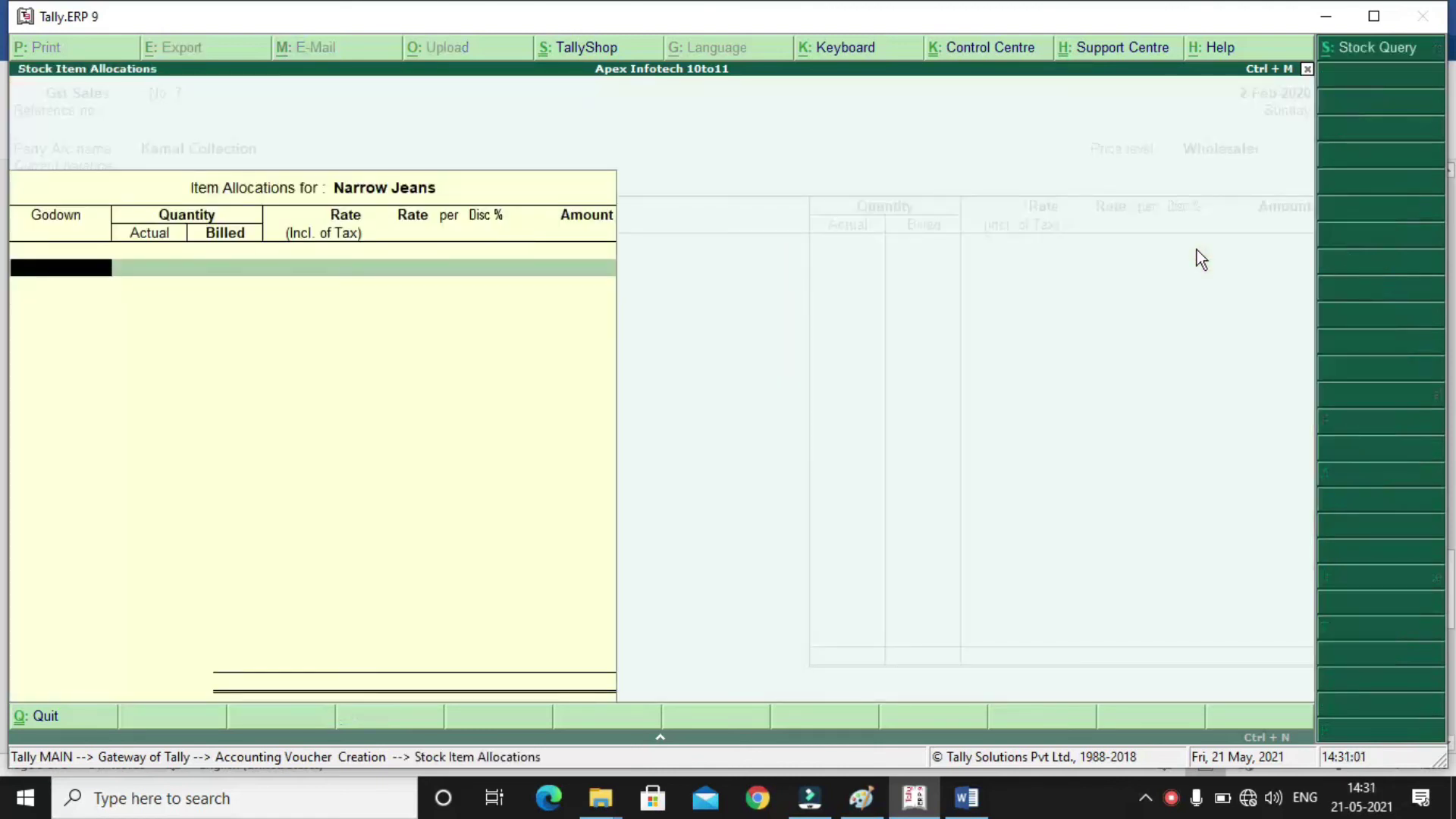
key(Return)
text(50)
key(Return)
key(Return)
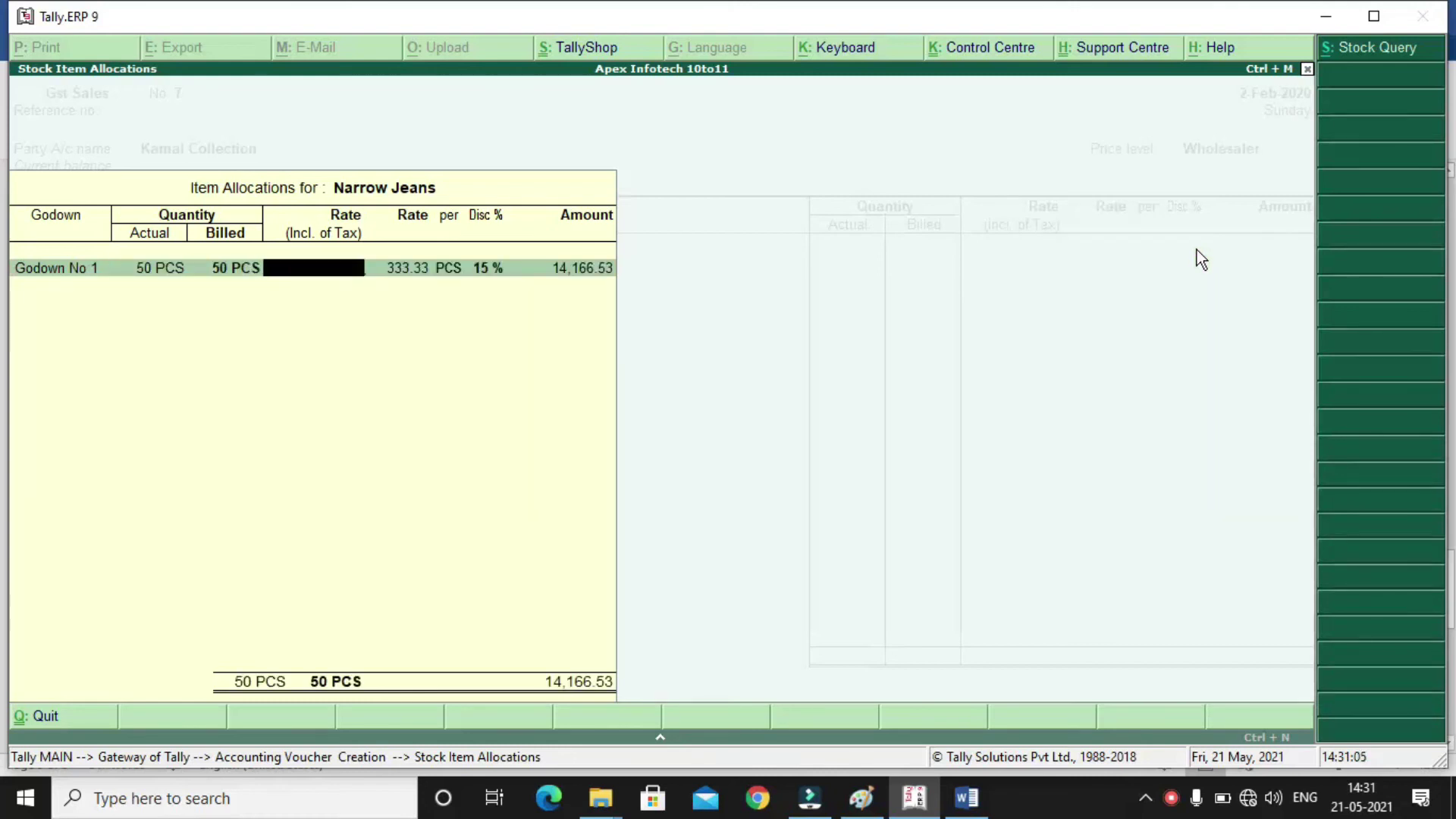
key(Return)
key(Return)
key(Return)
Add Wide Jeans as the second item with 110 PCS
text(WIDE J)
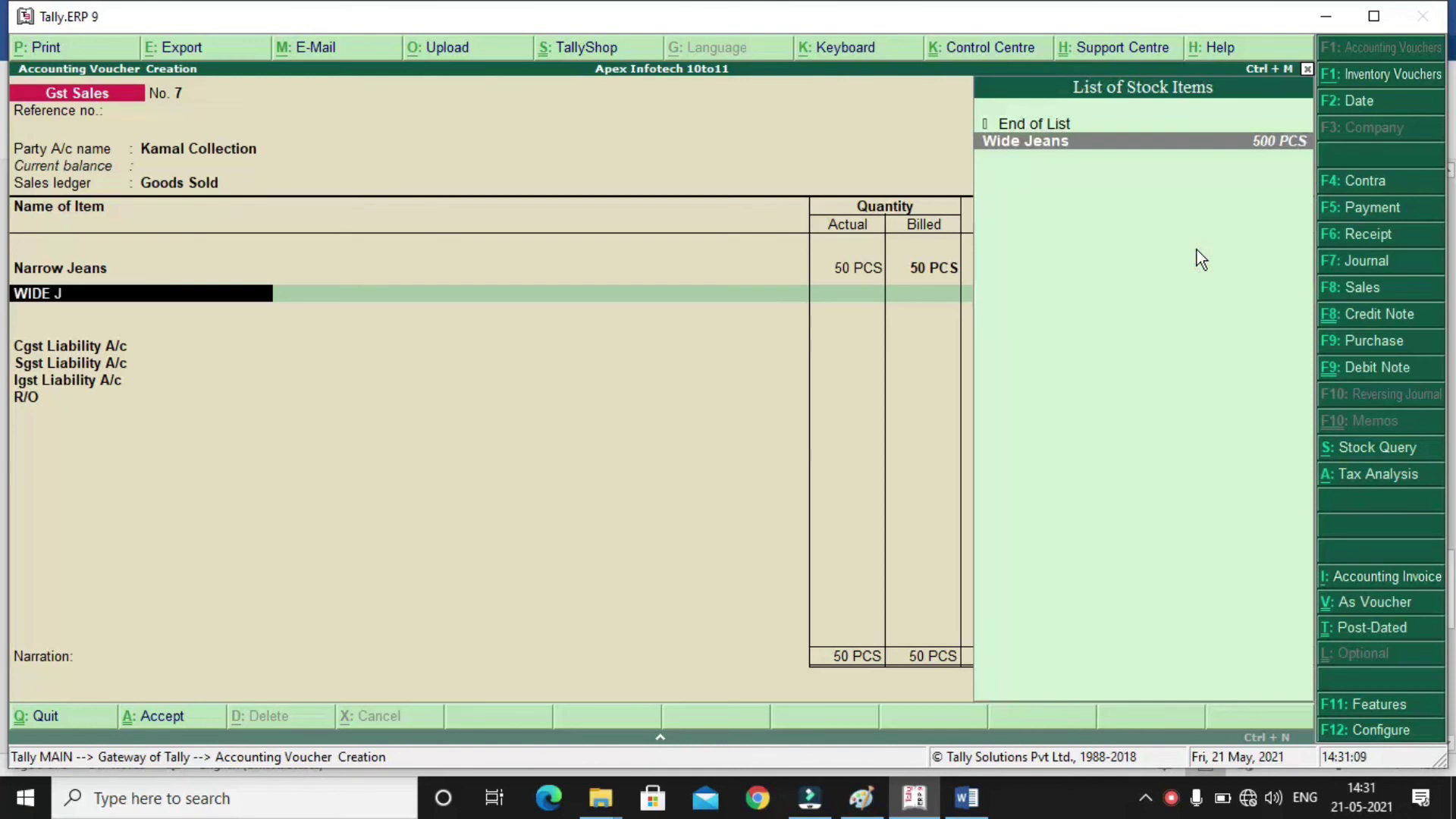
key(Return)
key(Return)
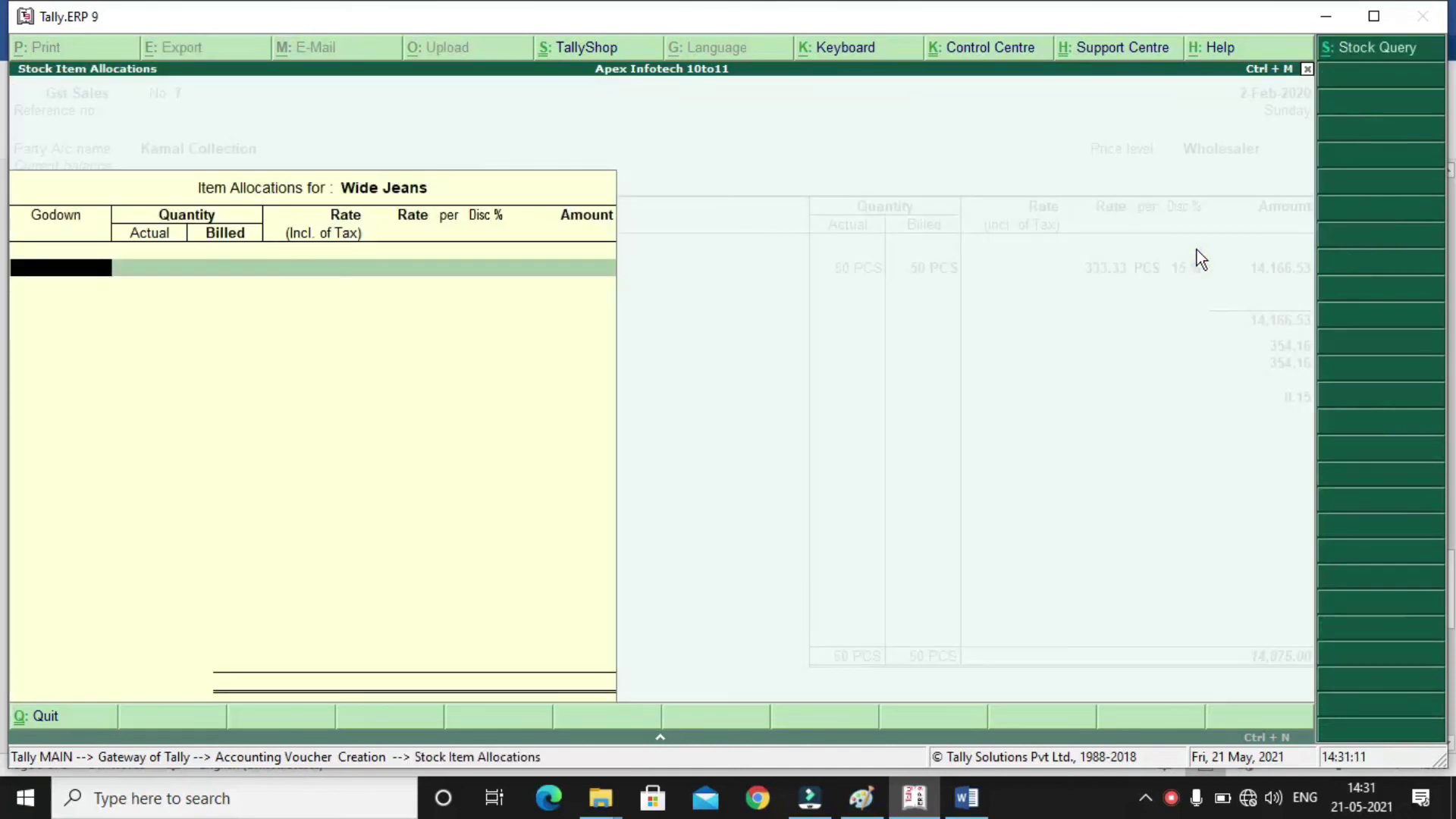
key(Return)
text(110)
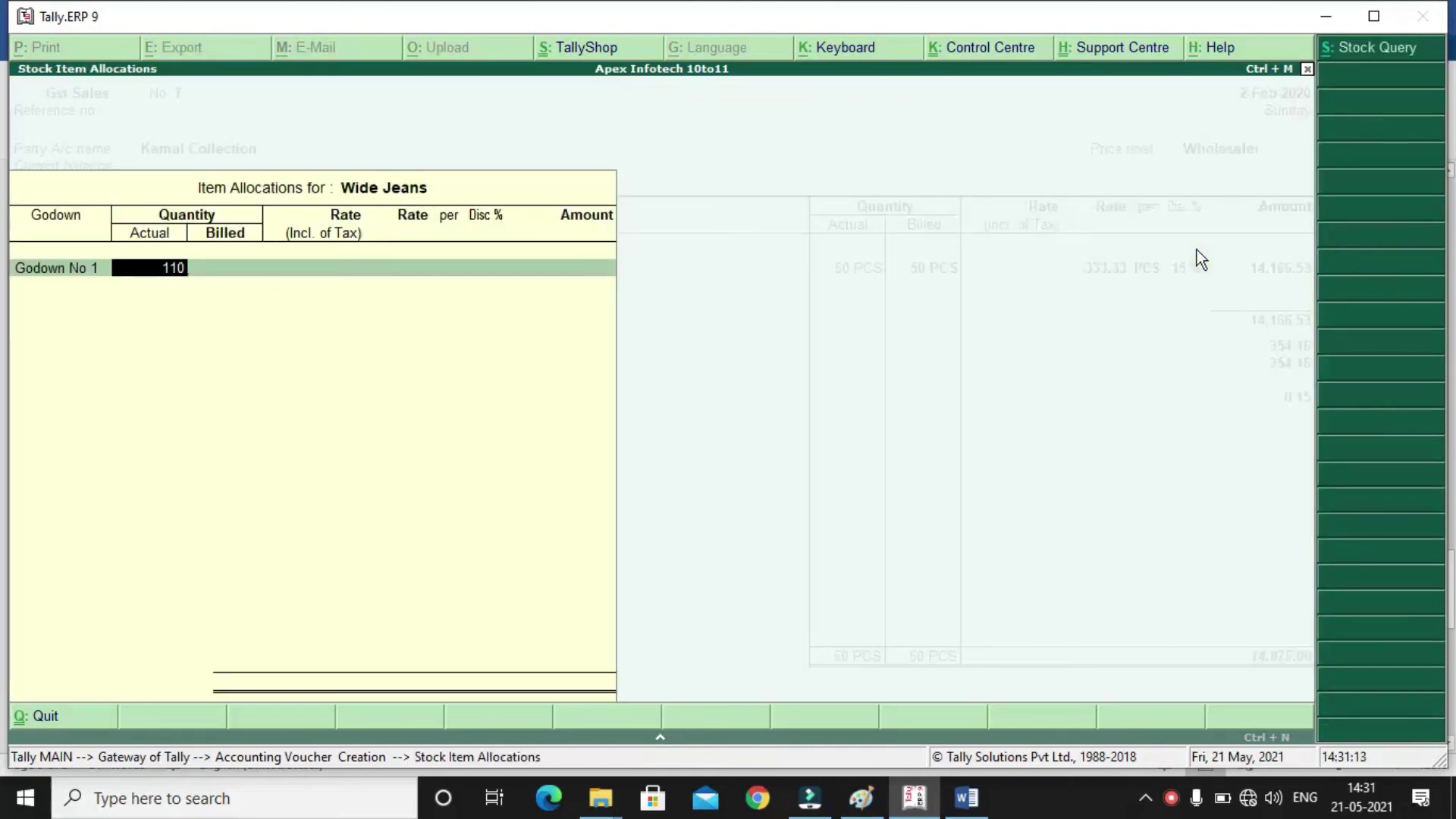
key(Return)
key(Return)
key(Return)
key(Return)
key(Return)
key(Return)
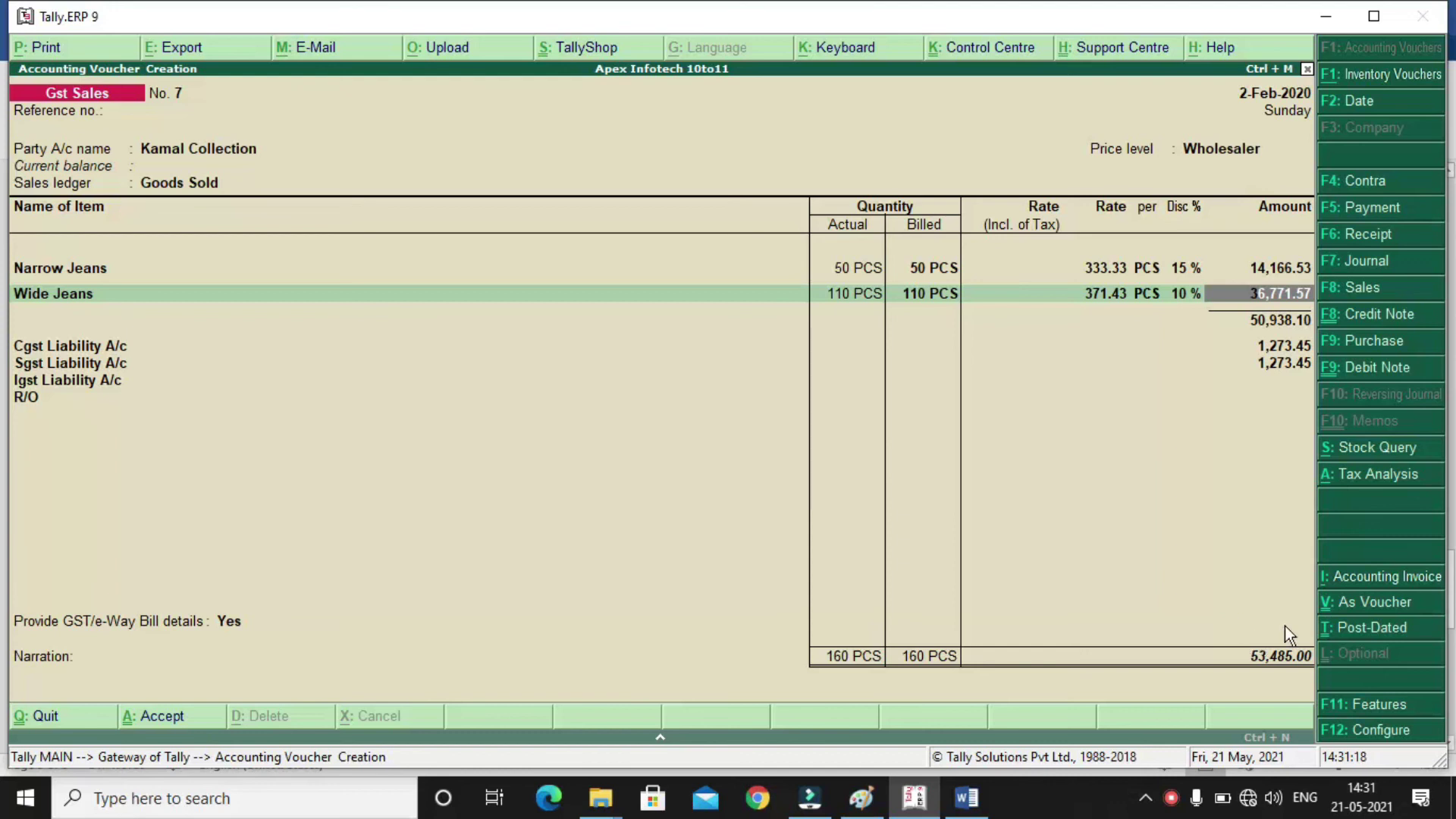
Pass the tax rows, decline e-Way Bill details, accept New Ref 7, and save without printing
key(Return)
key(Return)
key(Return)
key(Return)
key(Return)
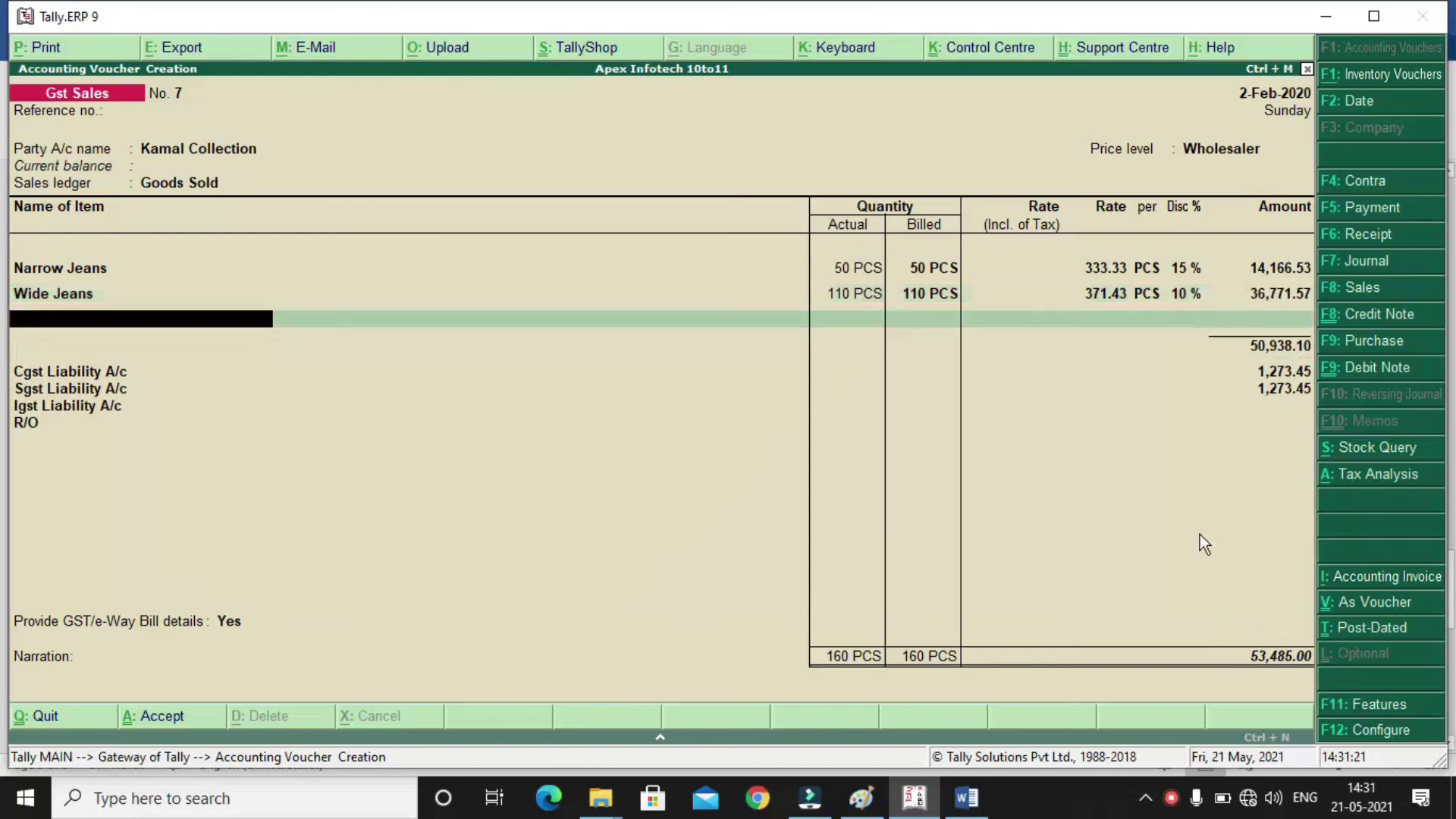
key(Return)
key(Return)
key(Return)
key(Return)
key(Return)
key(Return)
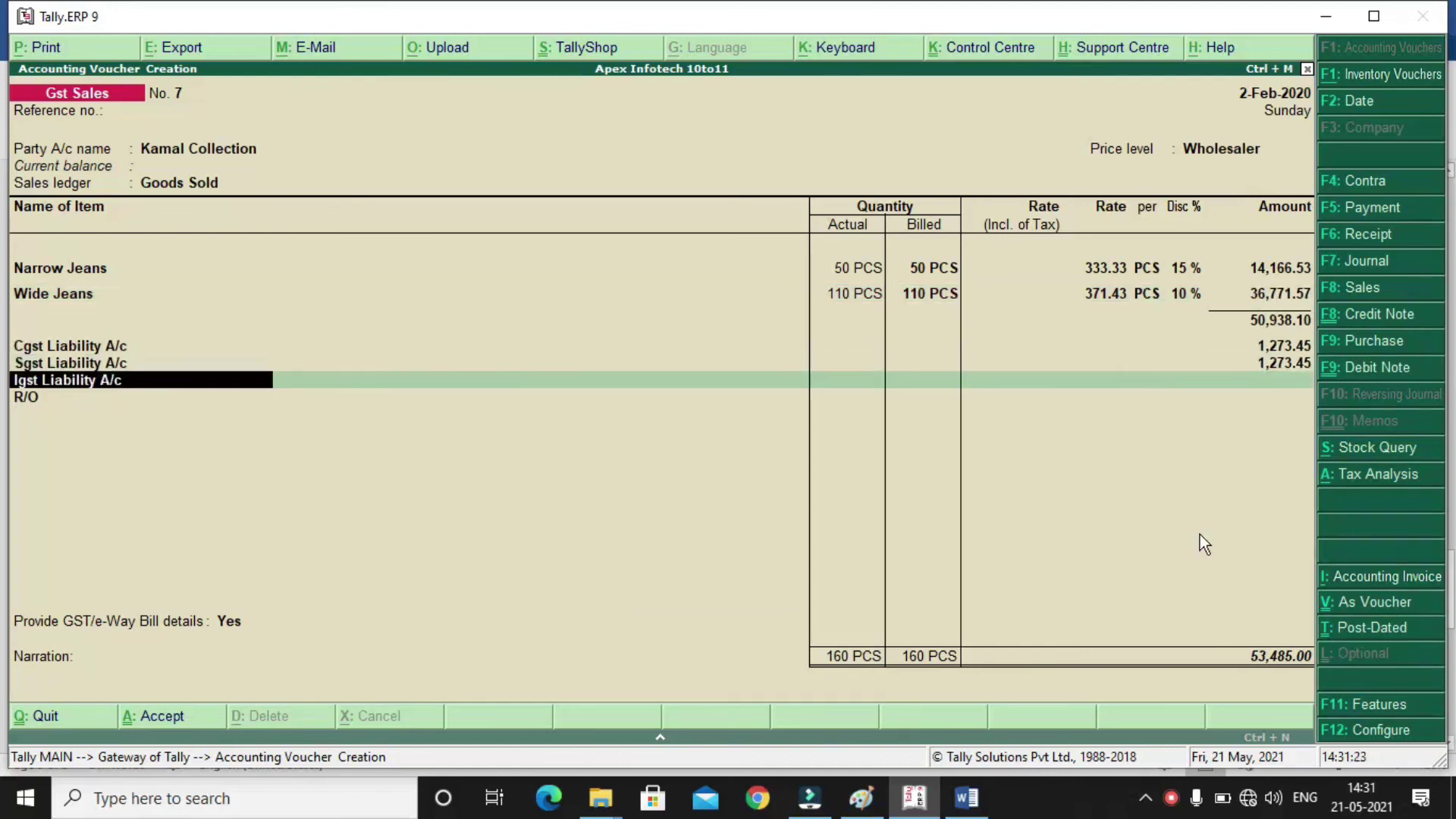
key(Return)
key(Return)
key(Return)
key(Return)
key(Return)
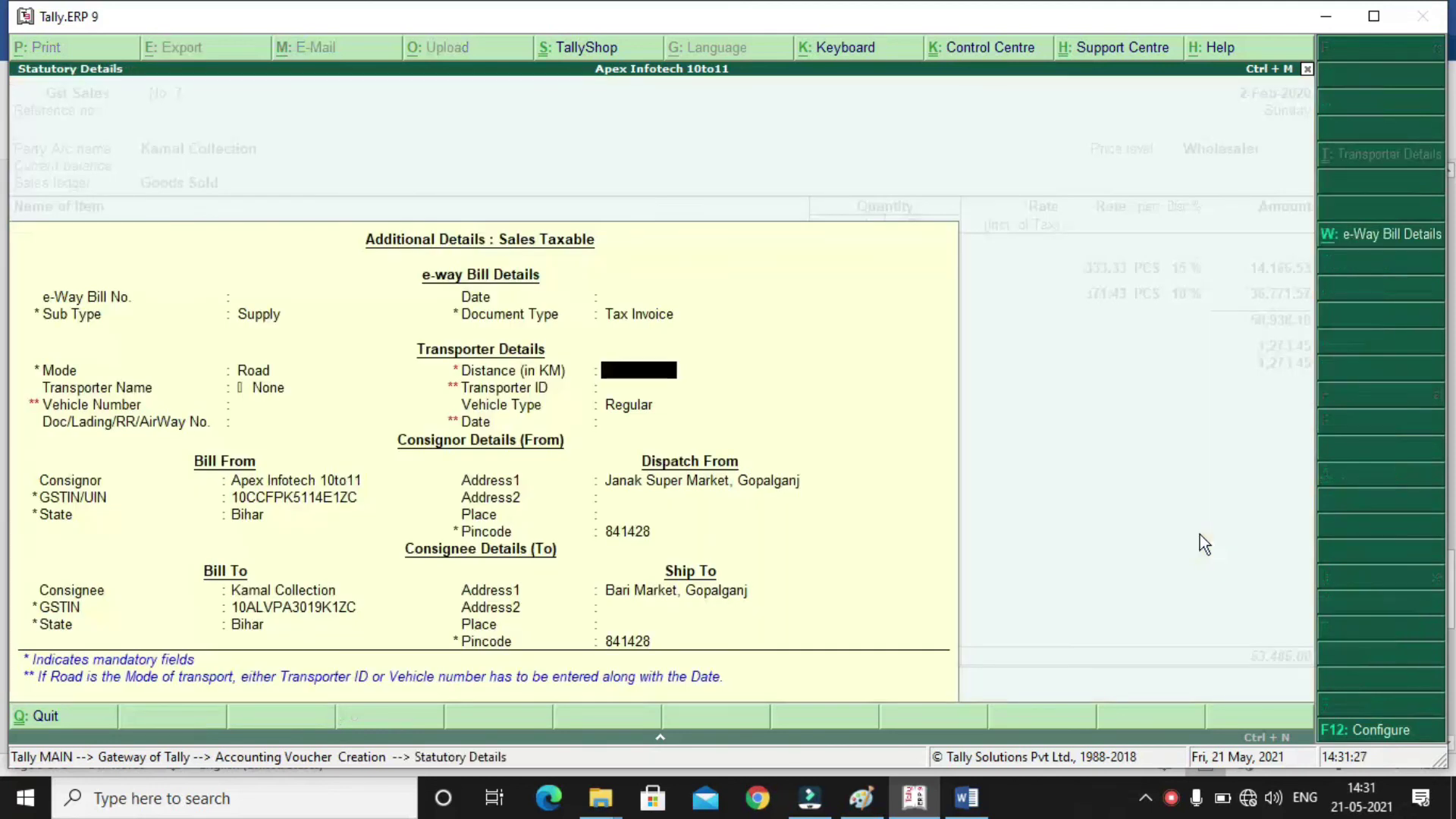
key(Escape)
key(Up)
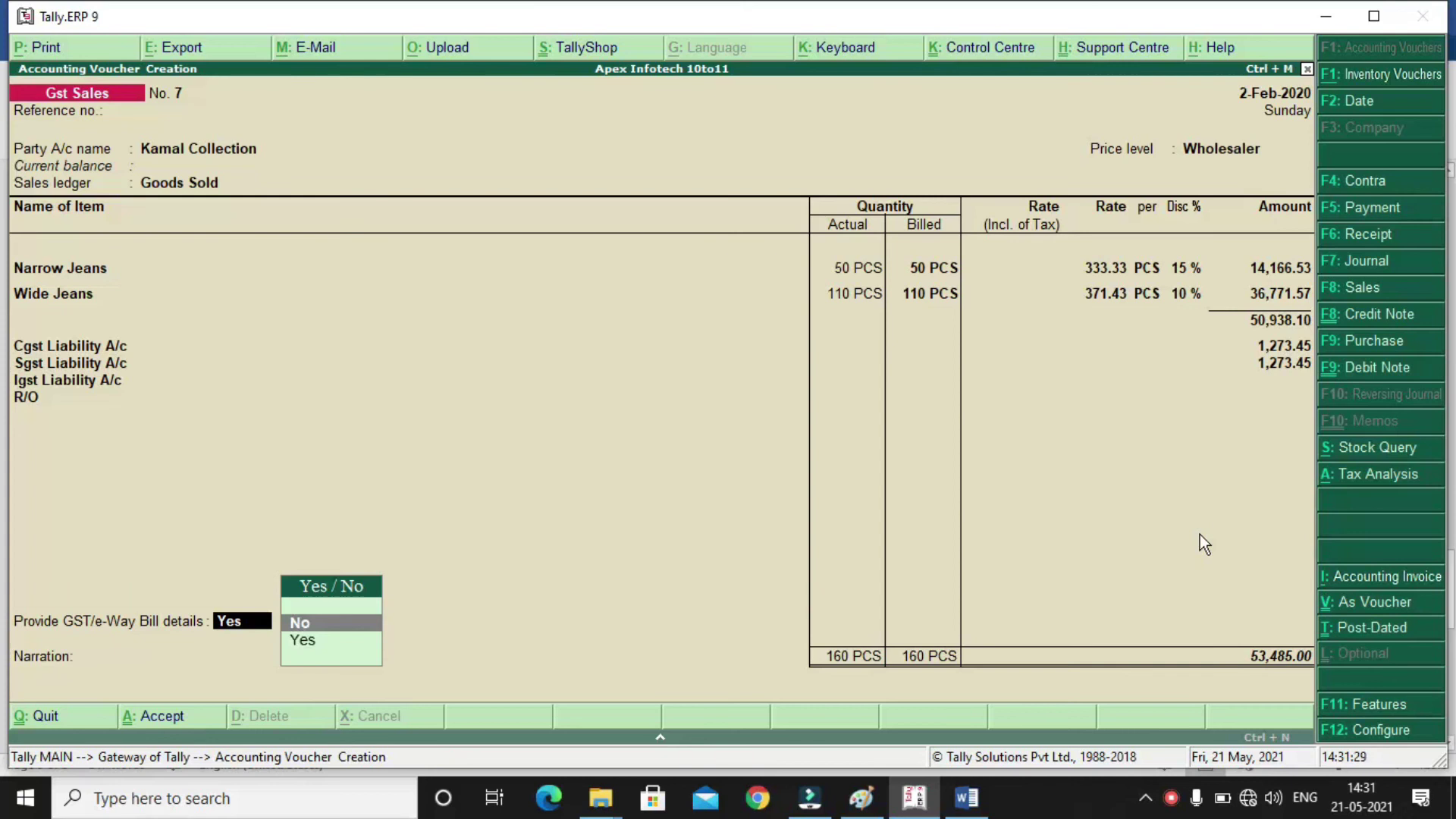
key(Return)
key(Return)
key(Return)
key(Return)
key(Return)
key(Return)
key(Return)
key(Return)
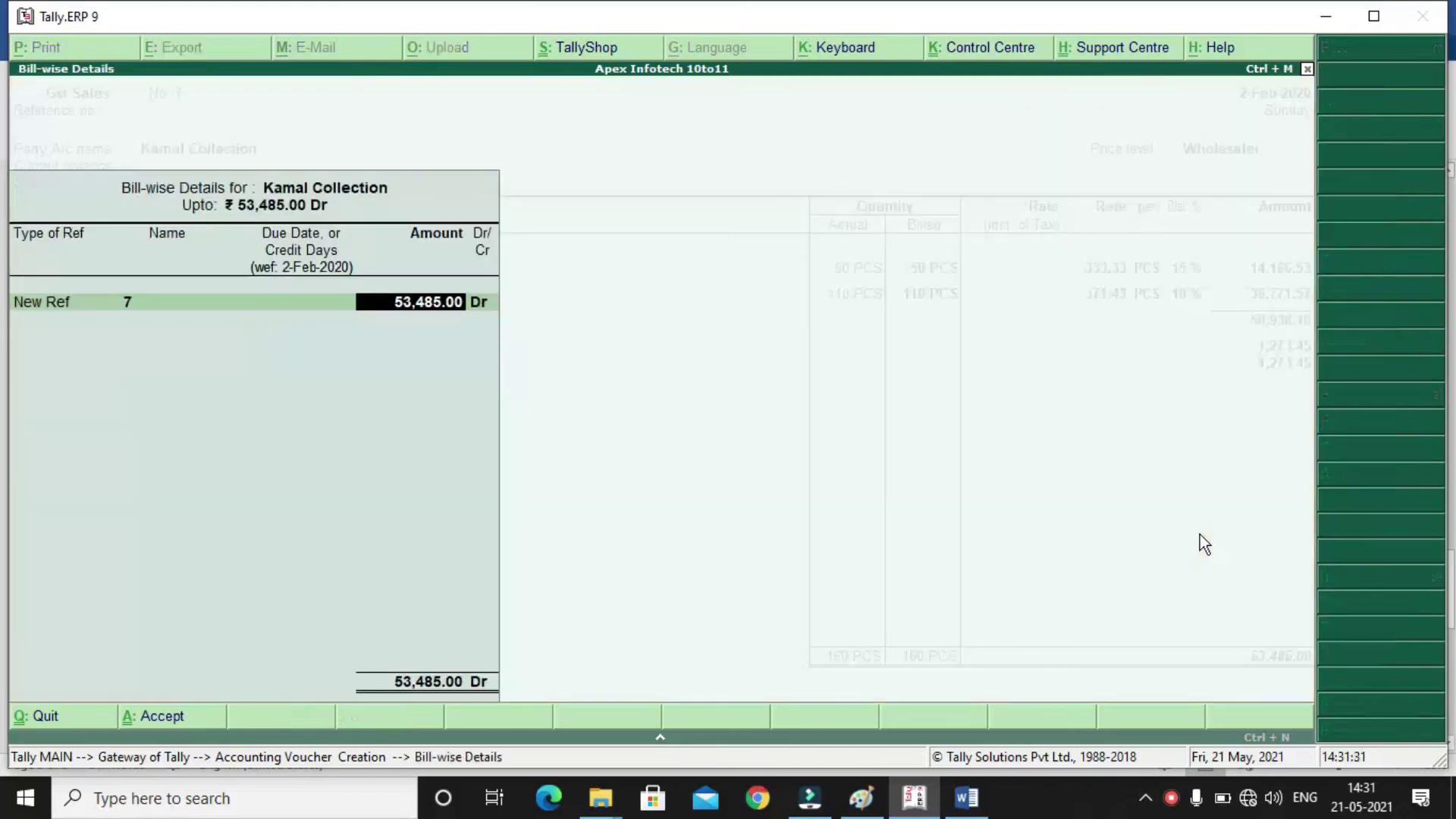
key(Return)
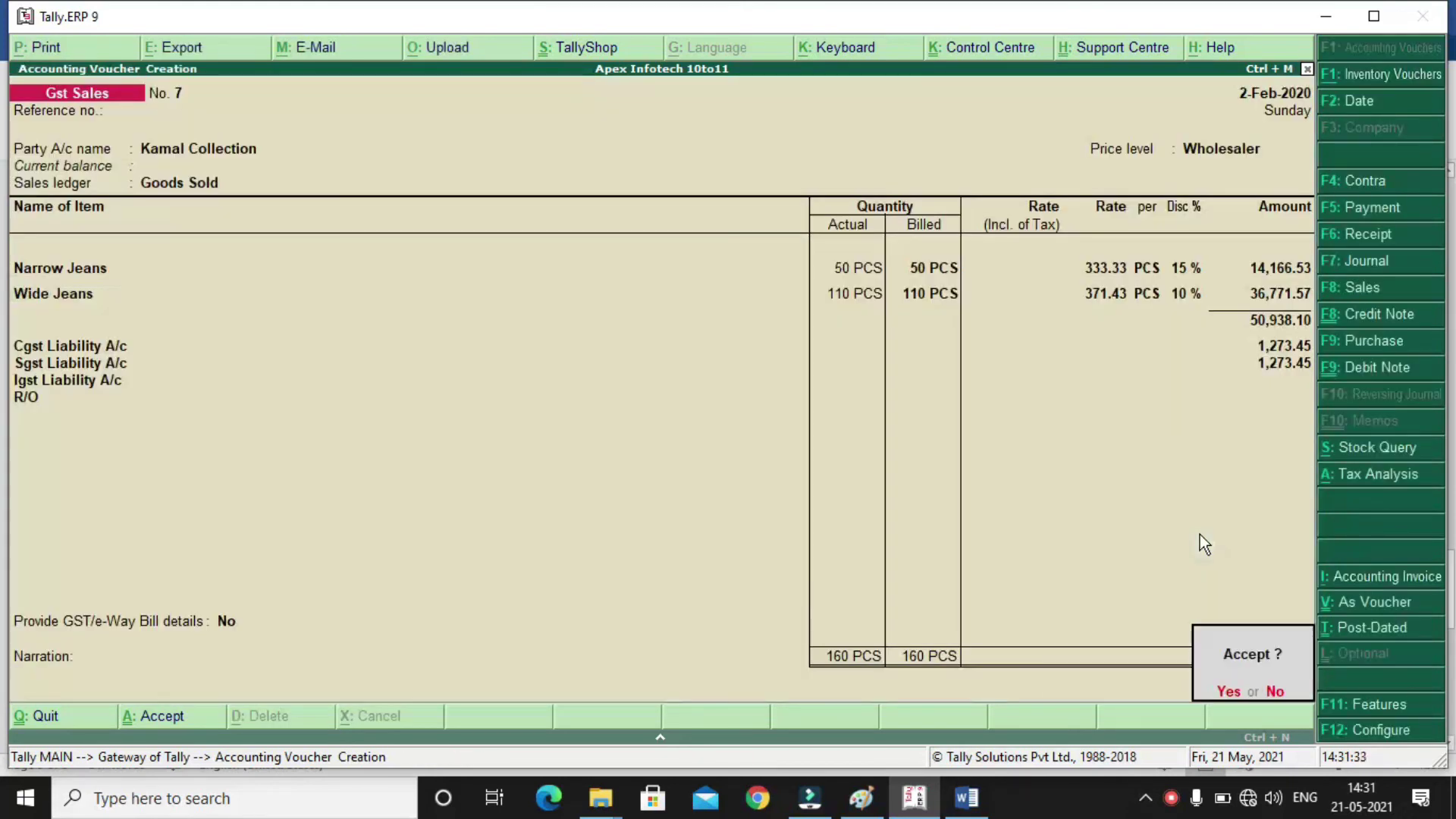
key(Return)
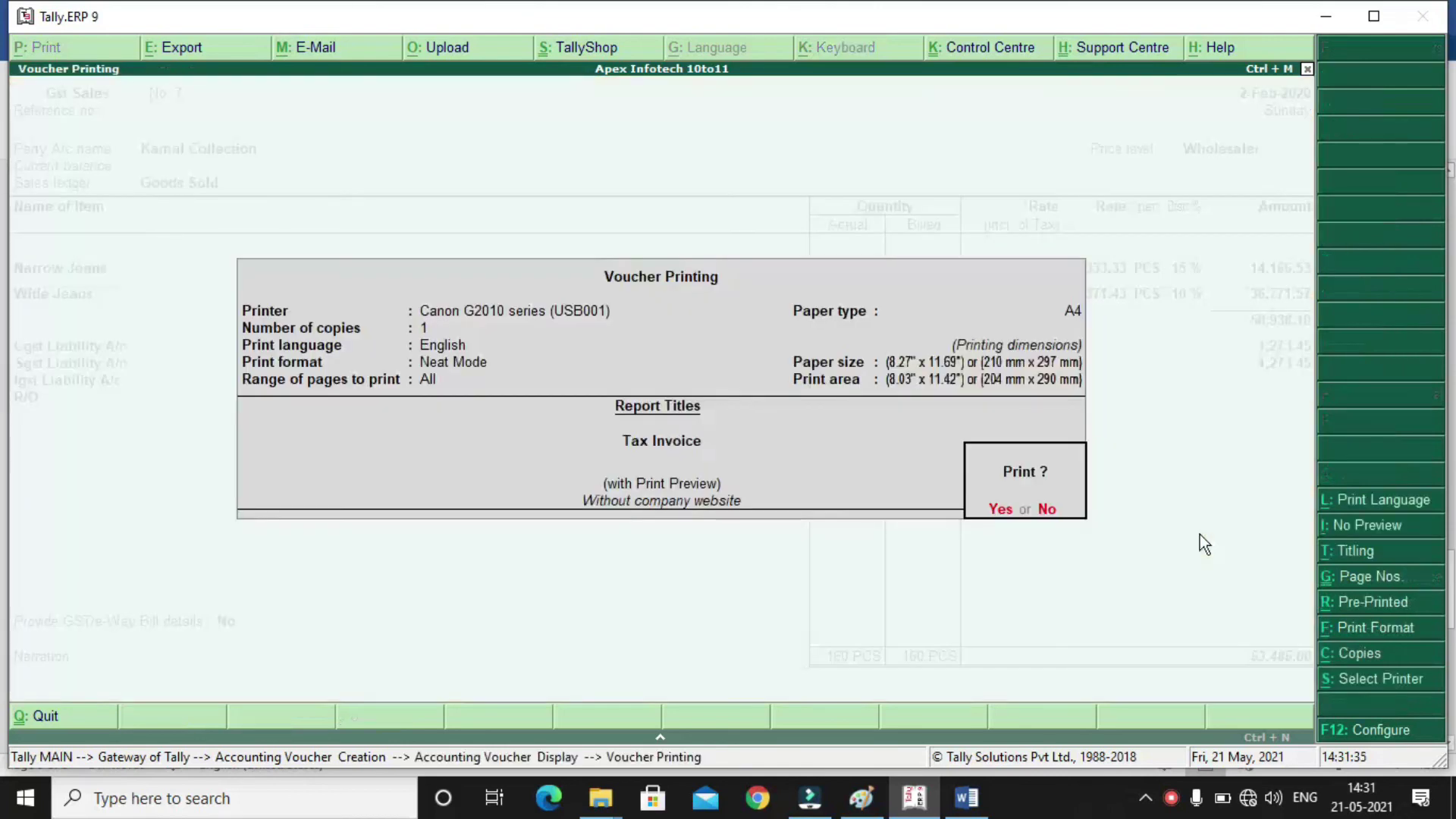
key(n)
key(alt+F7)
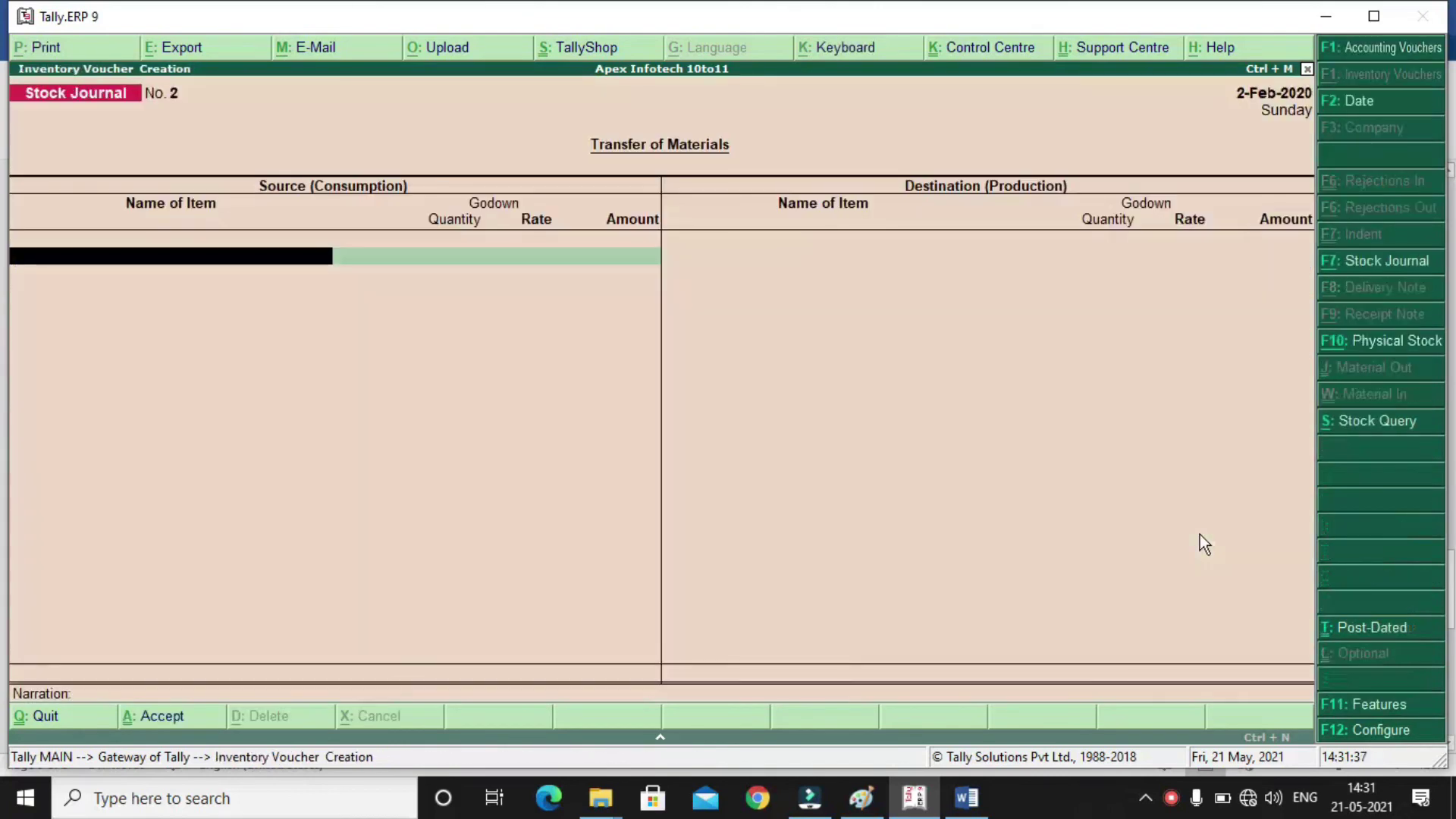